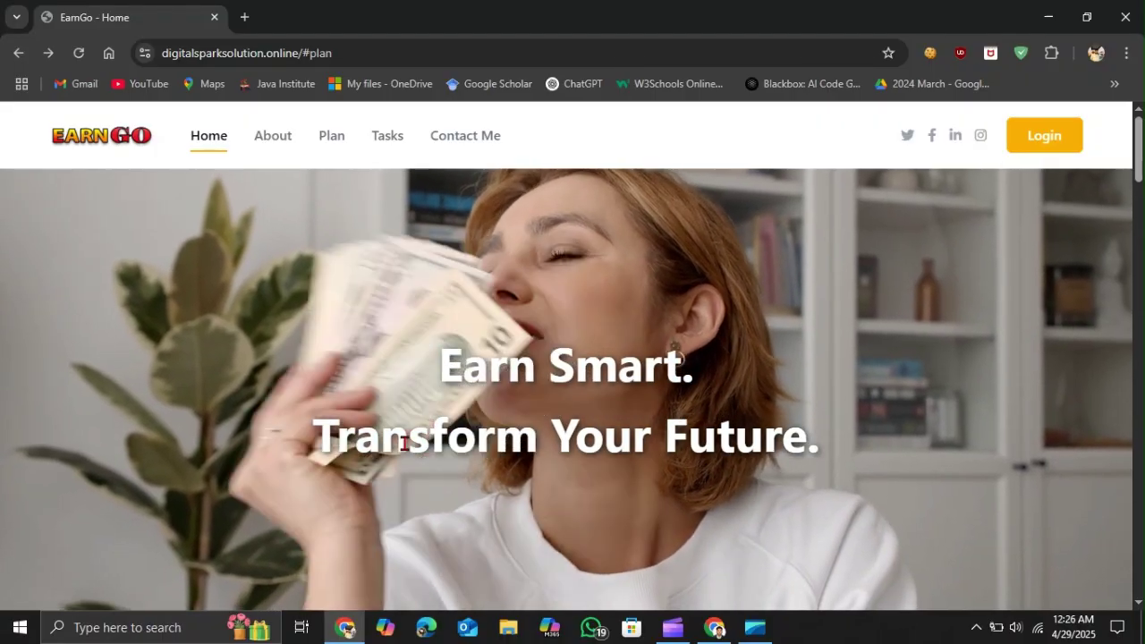
- Scroll past About EarnGo to the Free, Basic, Standard and Premium plan cards
scroll(403, 443, down, 5)
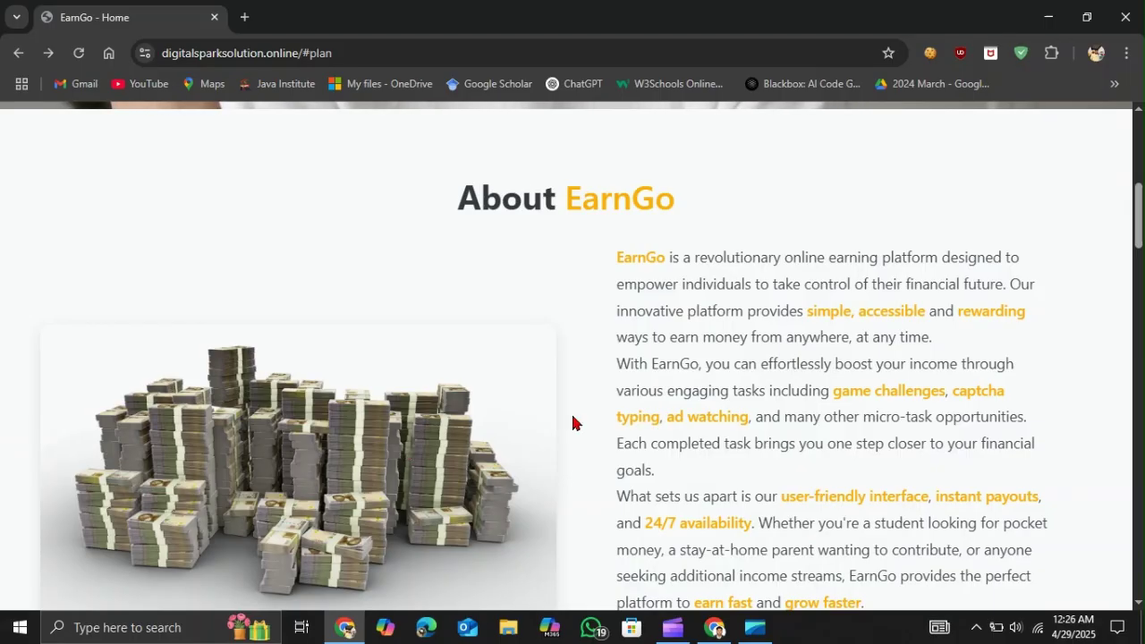
scroll(573, 422, down, 2)
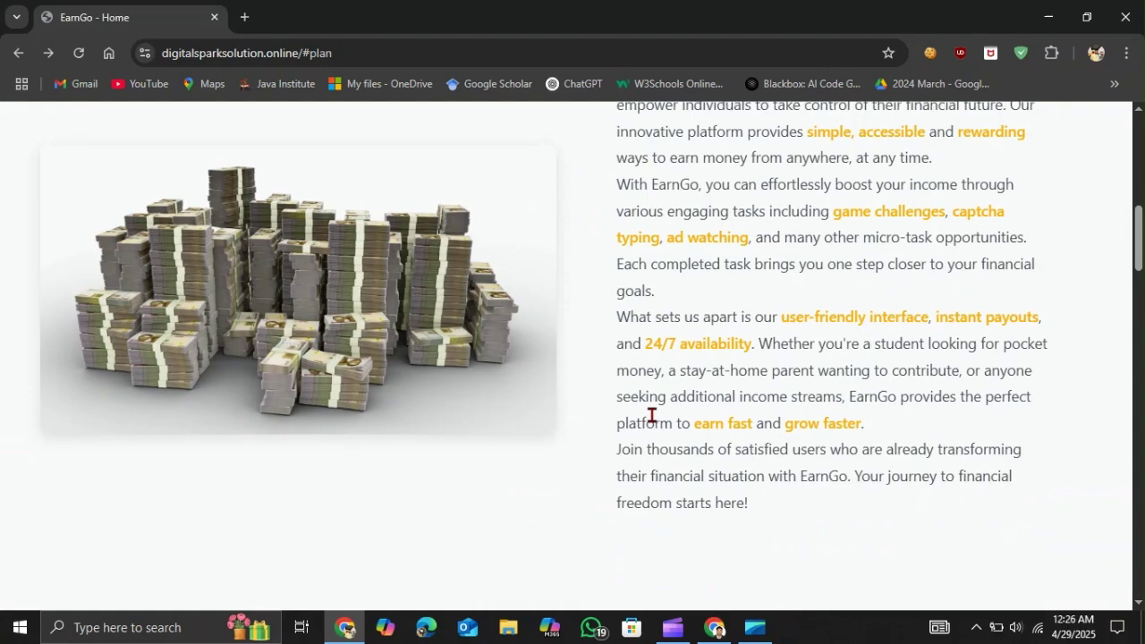
scroll(651, 416, up, 2)
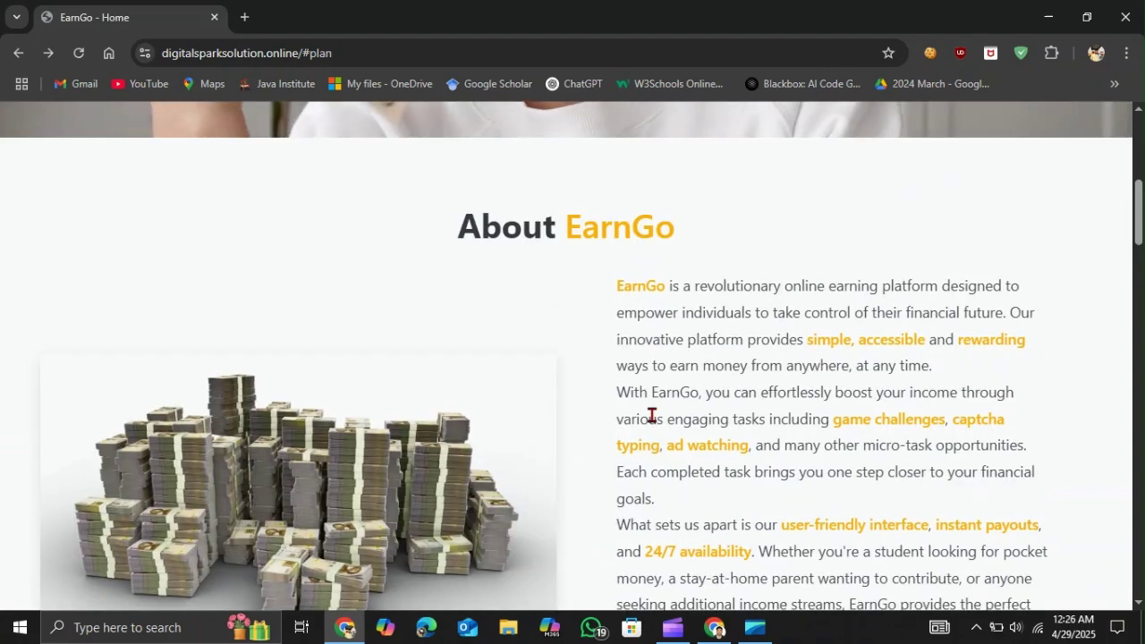
scroll(651, 415, down, 2)
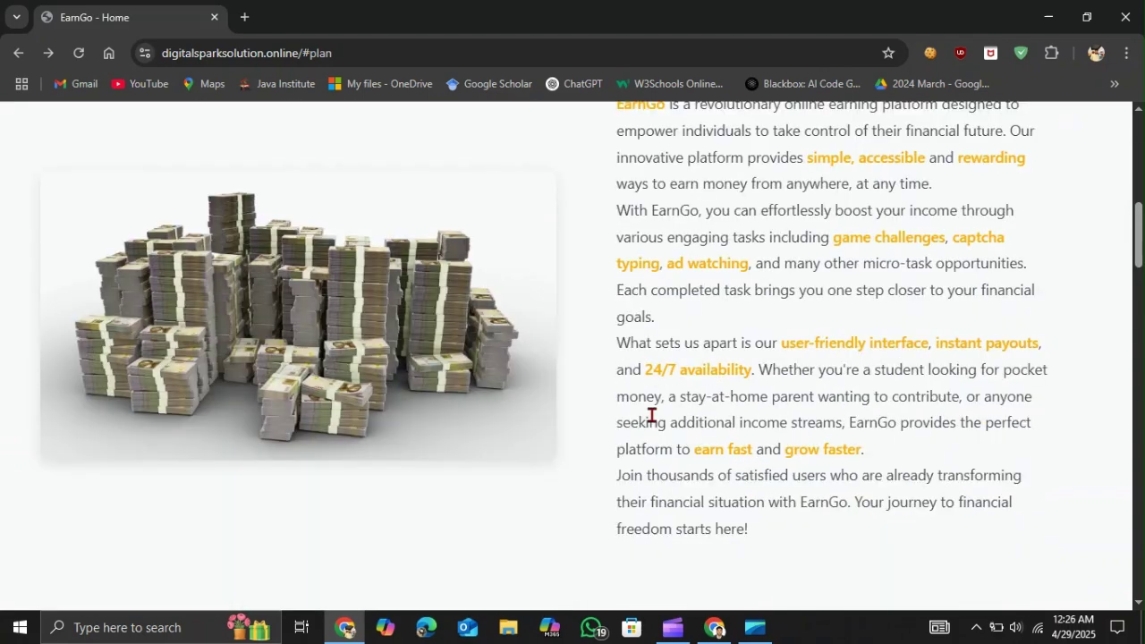
scroll(651, 416, down, 4)
scroll(651, 415, down, 1)
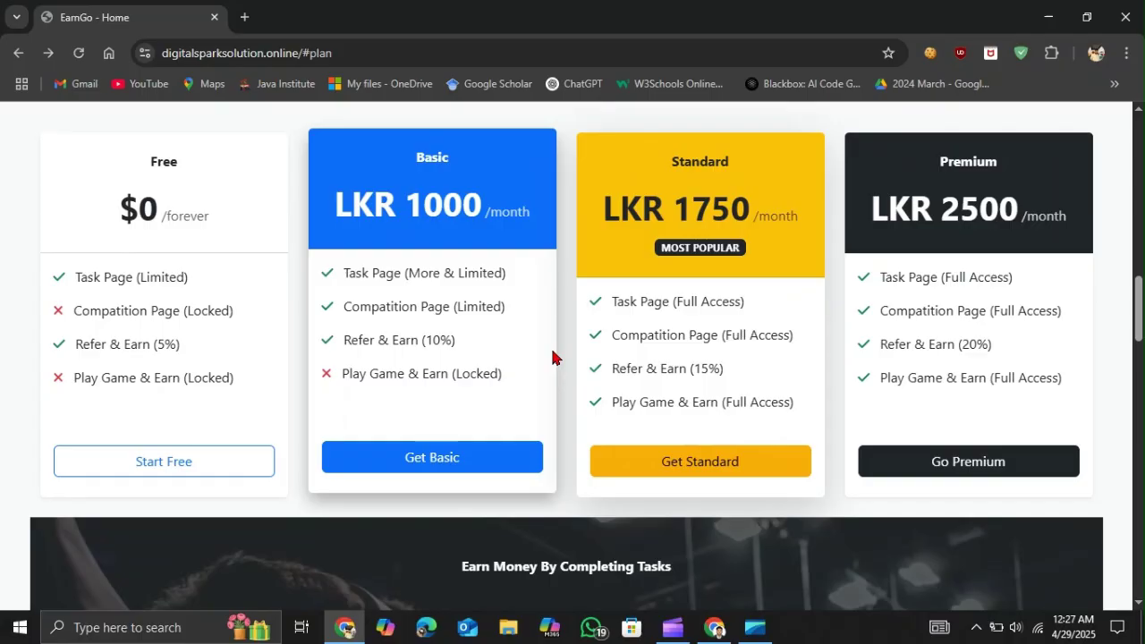
- Scroll through the task cards to the footer, then back up to Let's Connect
scroll(552, 356, down, 5)
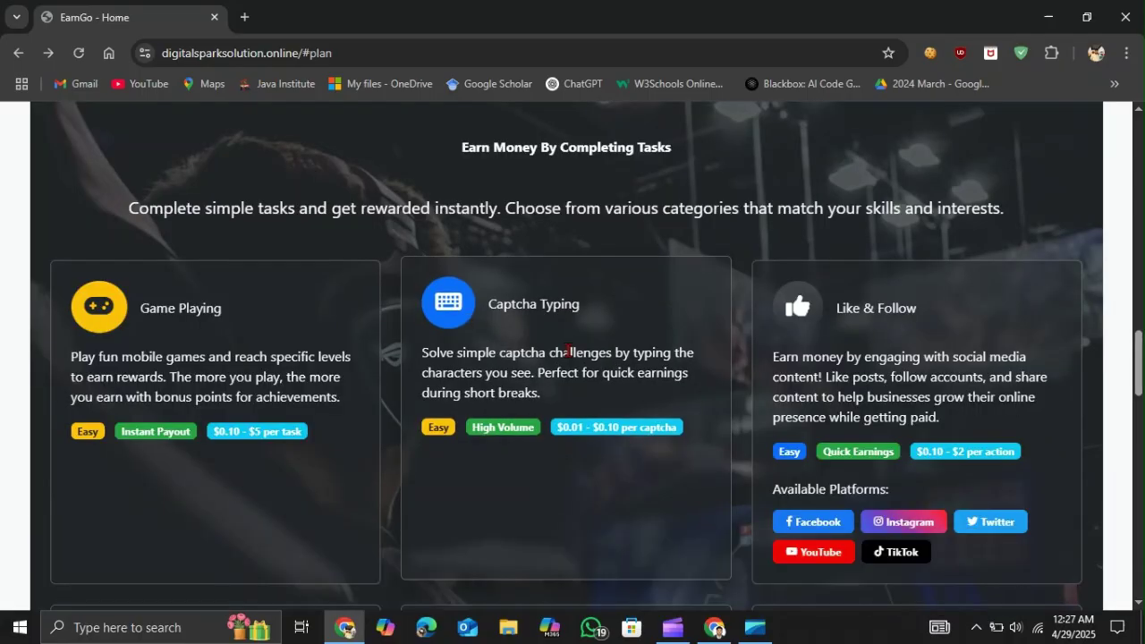
scroll(566, 351, down, 1)
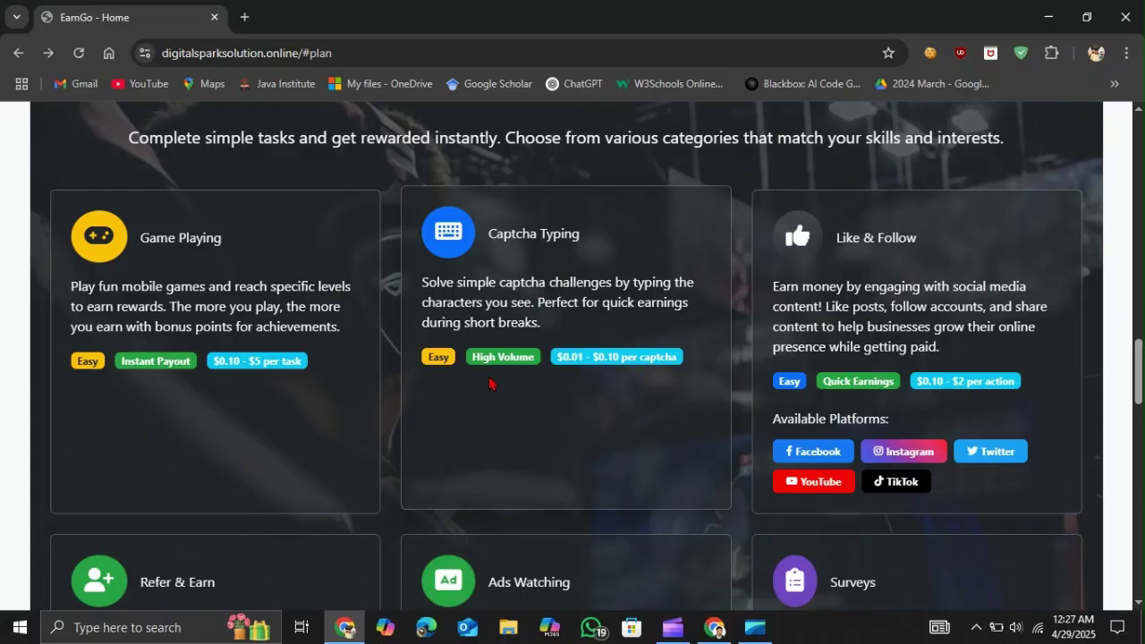
scroll(488, 383, down, 15)
scroll(488, 383, up, 1)
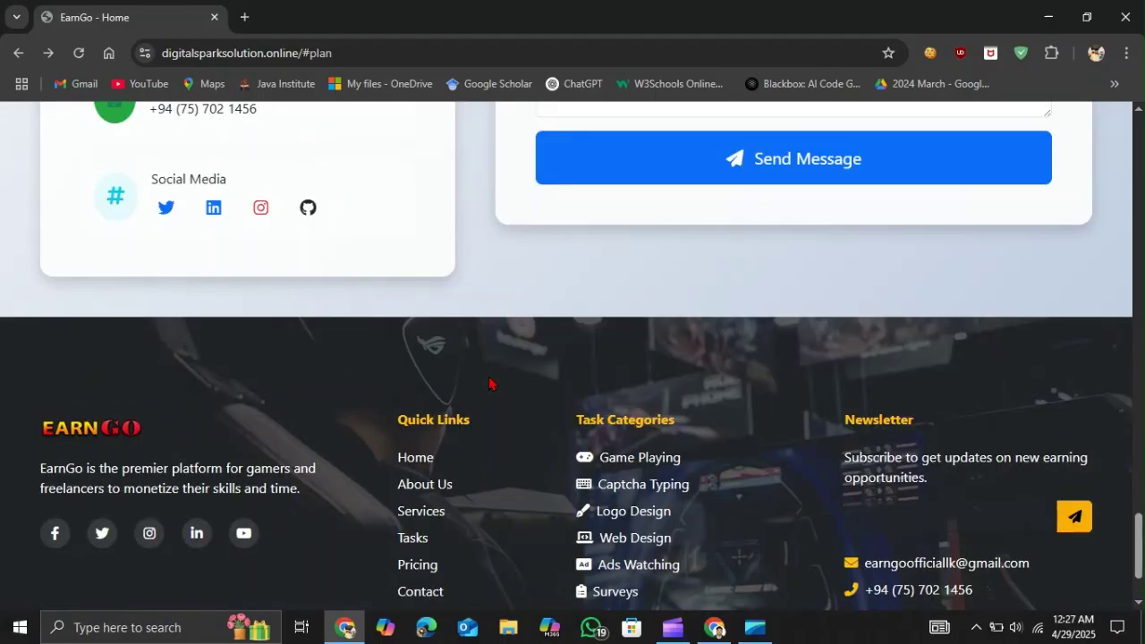
scroll(488, 384, up, 4)
scroll(488, 383, down, 1)
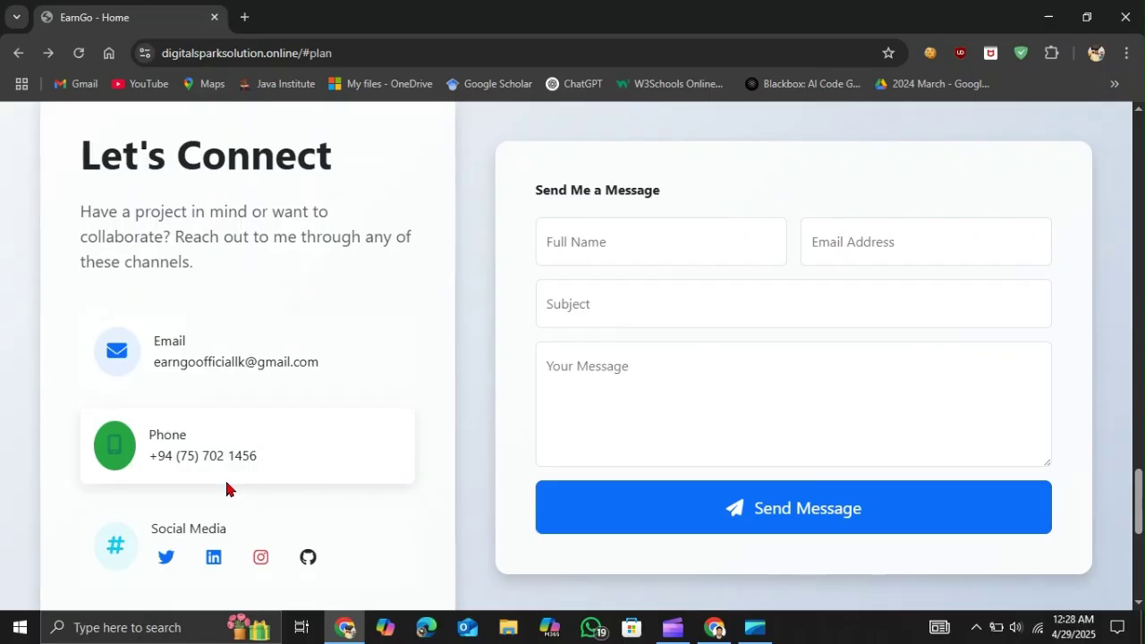
- Visit the contact form's name, email, subject and message fields, leaving them empty
click(552, 241)
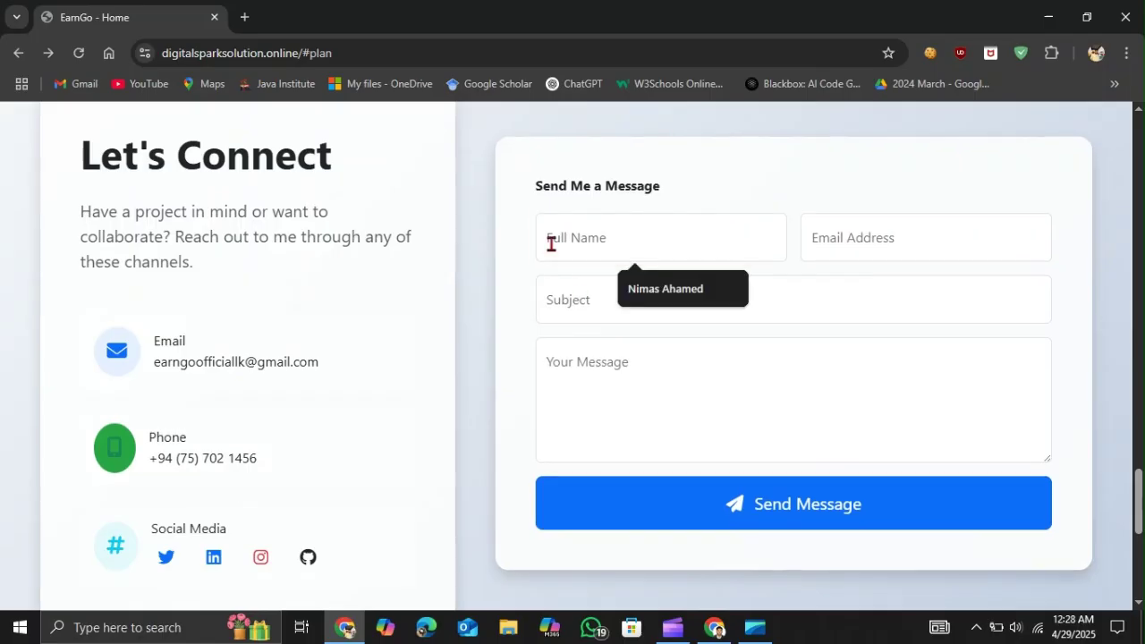
click(840, 242)
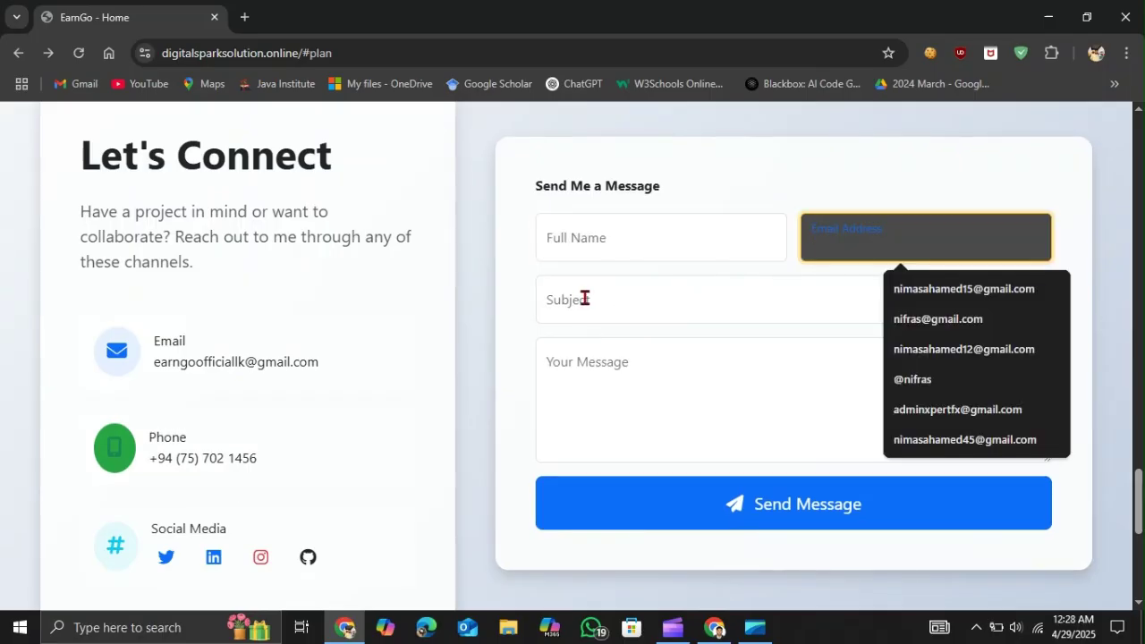
click(584, 297)
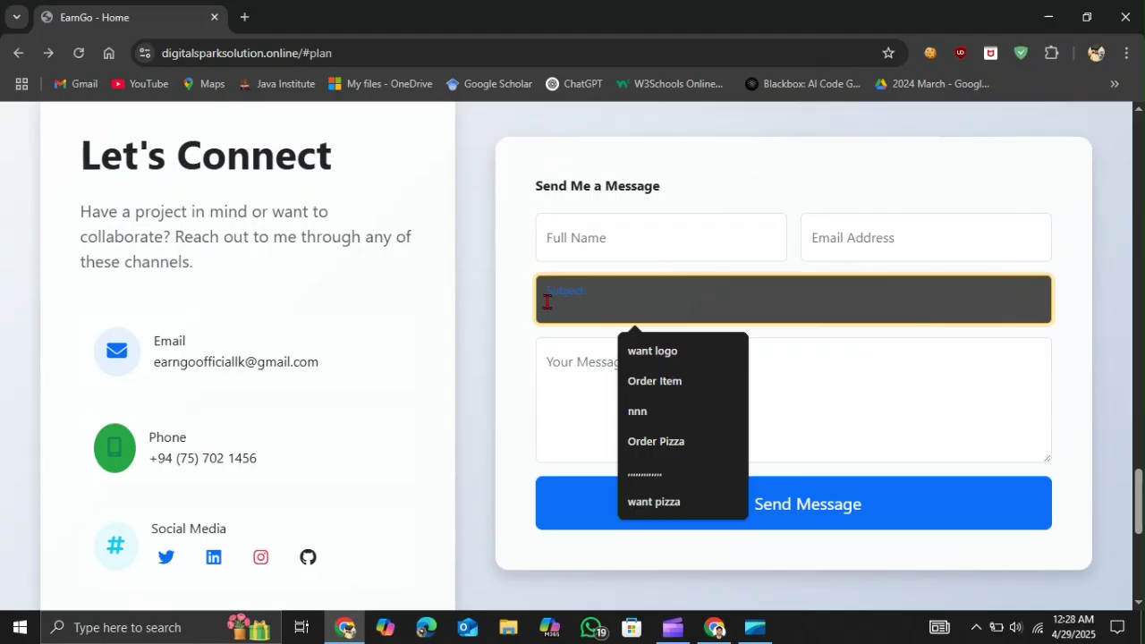
click(563, 361)
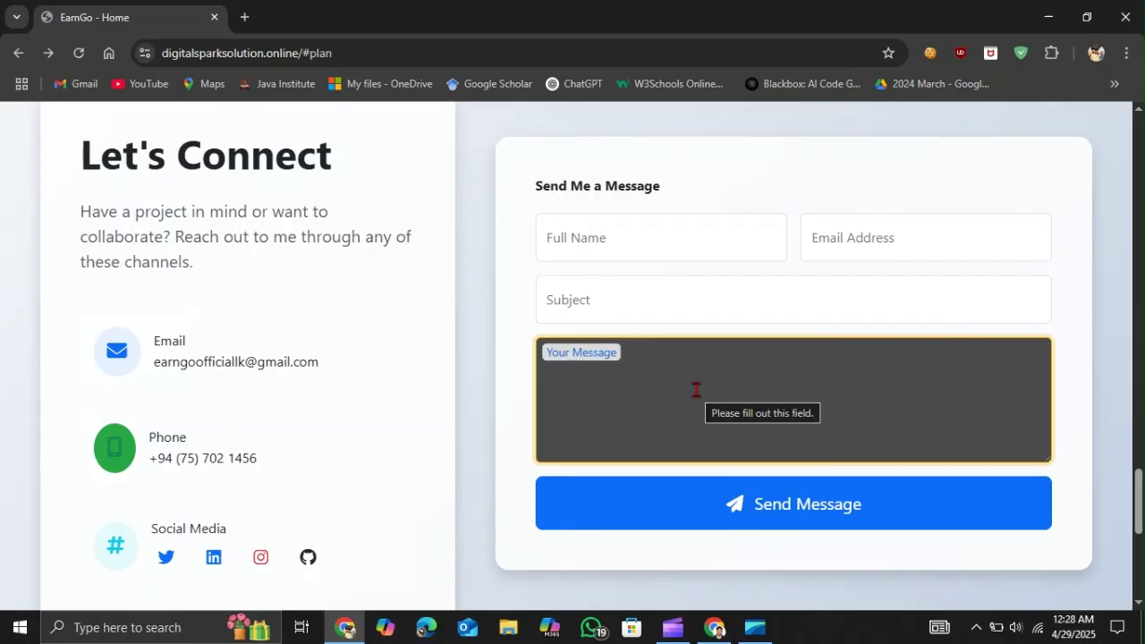
- Scroll back up and choose Start Earning Now
scroll(696, 389, up, 1)
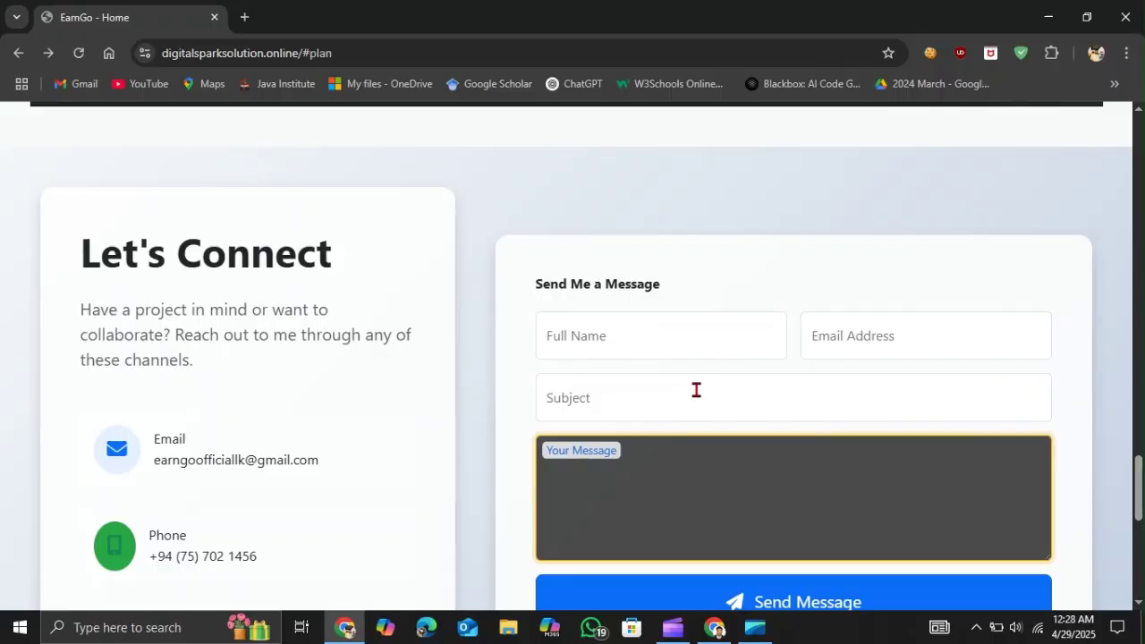
scroll(696, 390, up, 3)
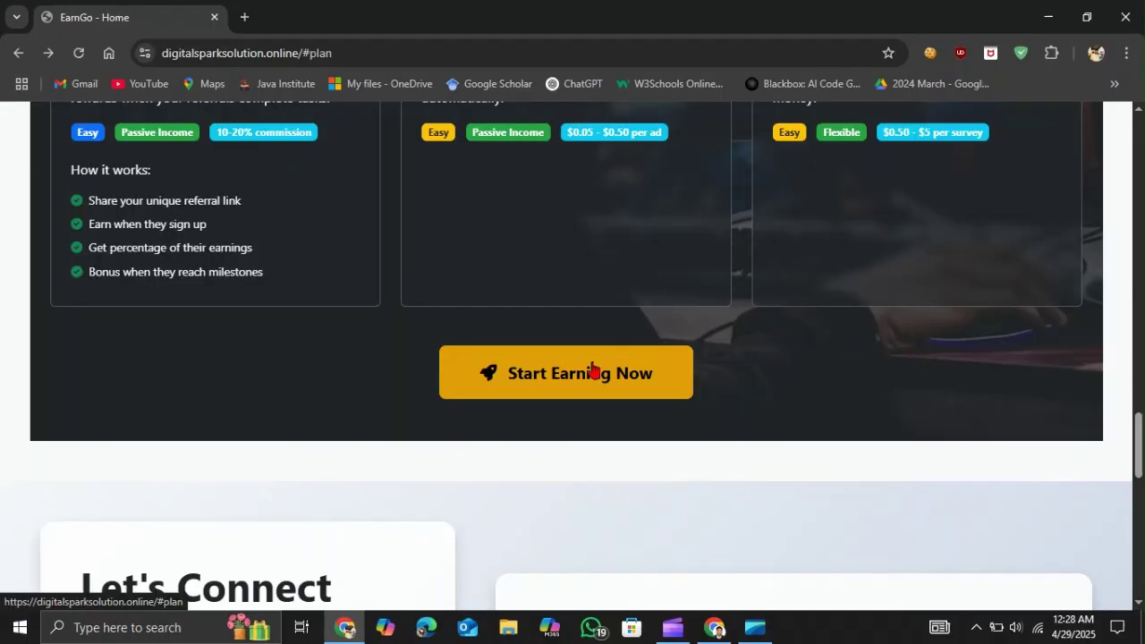
click(592, 370)
- Pick the Free plan and erase the autofilled email and password on Sign In
click(155, 535)
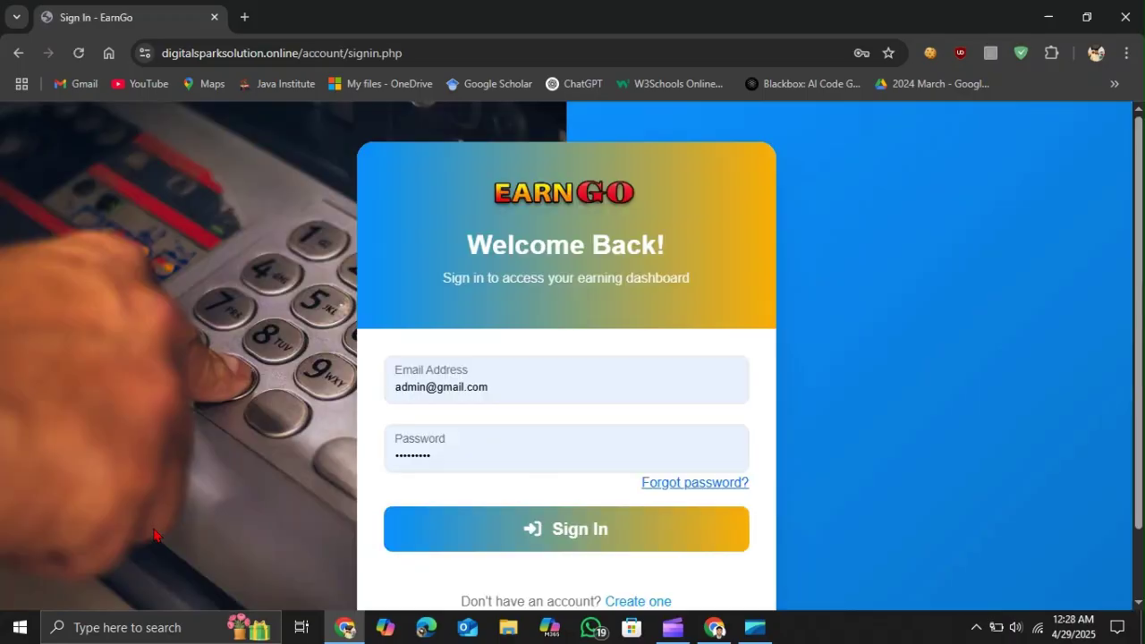
click(505, 389)
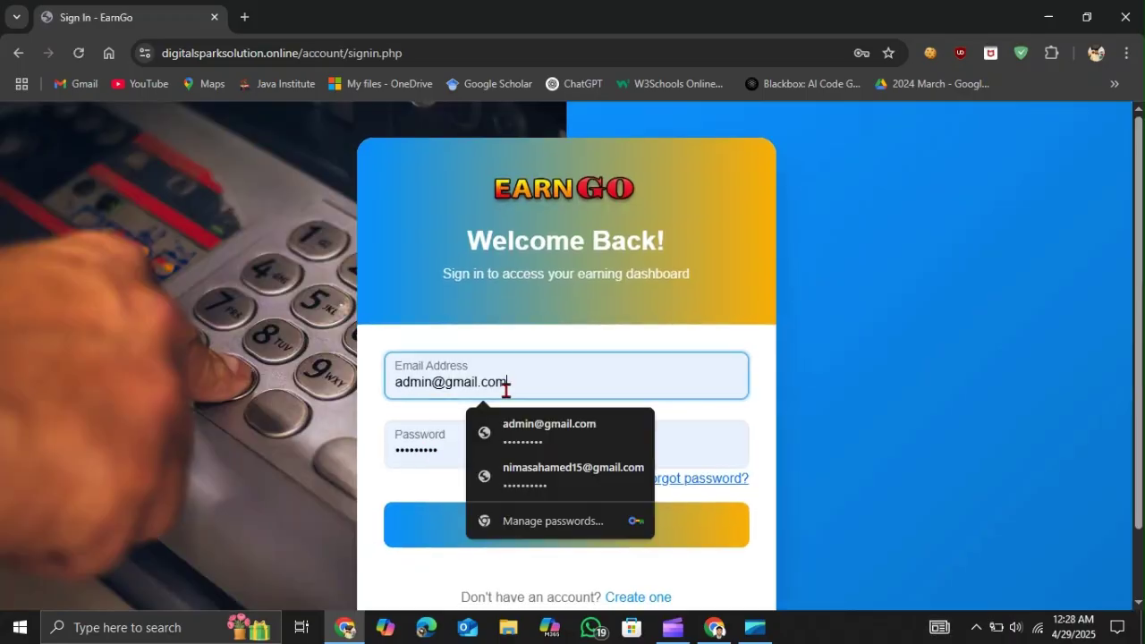
key(BackSpace)
key(ctrl+a)
key(BackSpace)
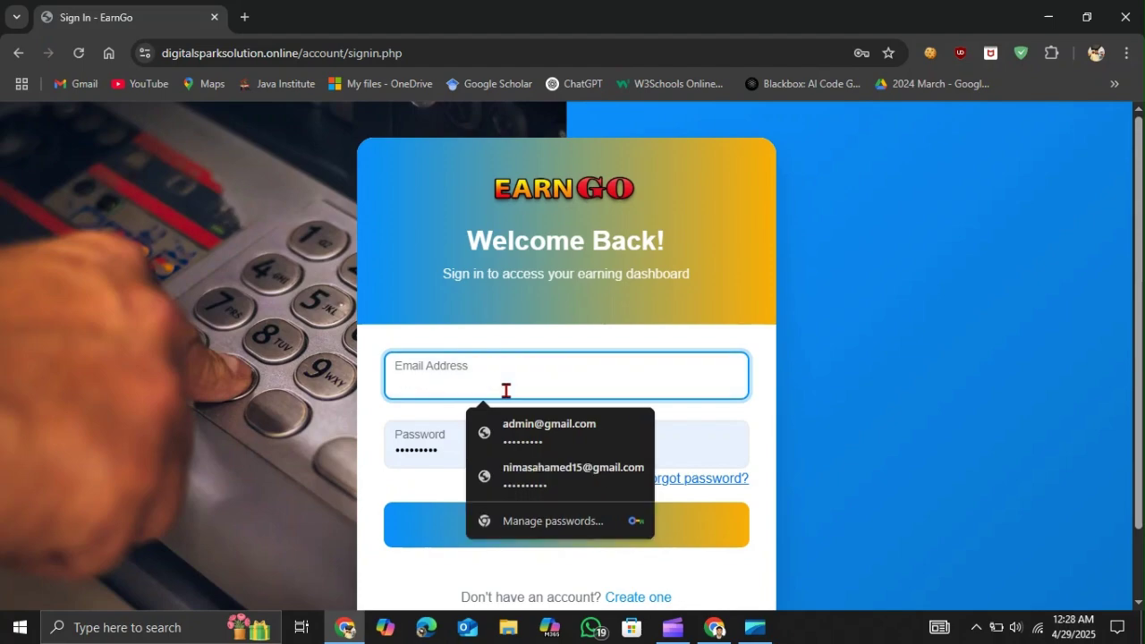
click(443, 444)
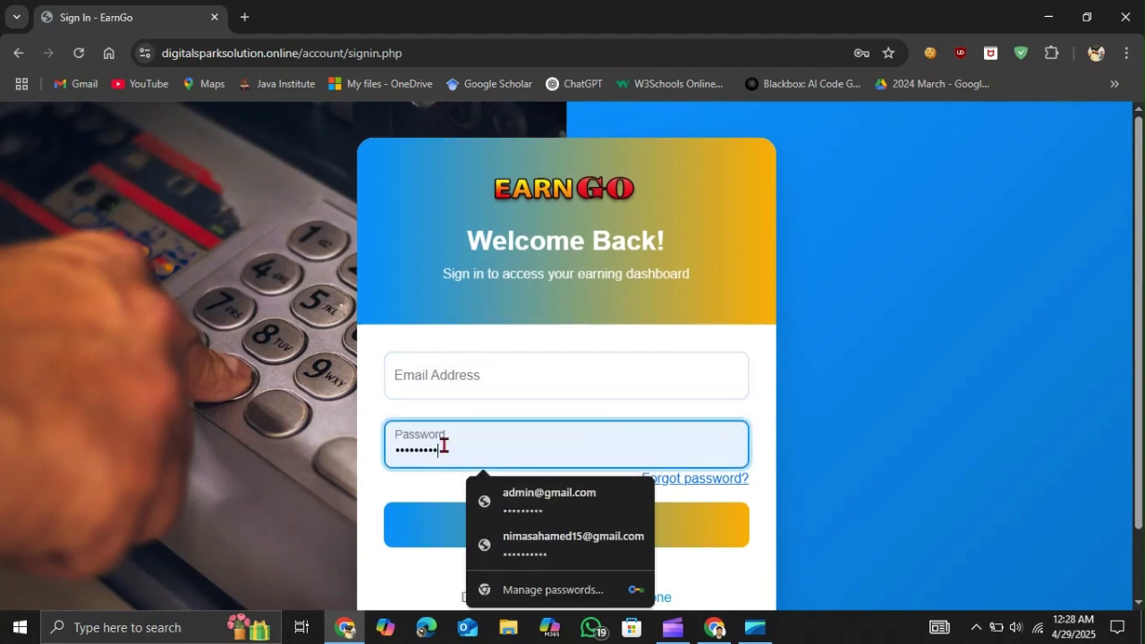
key(ctrl+a)
key(BackSpace)
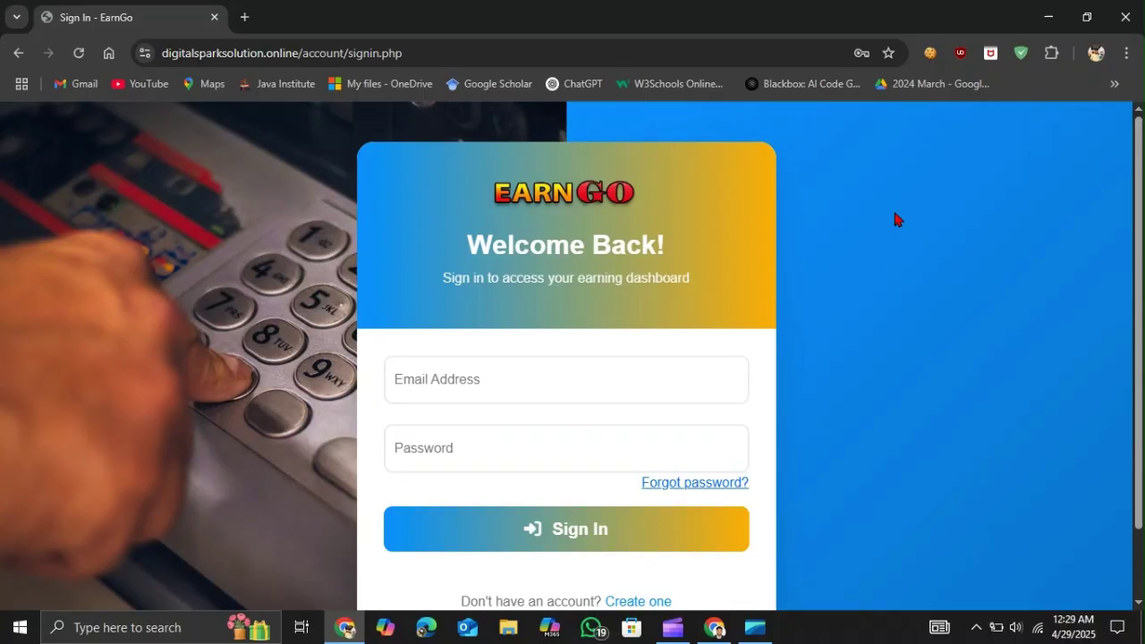
- Dismiss the saved-login suggestions so both Sign In fields remain empty
scroll(551, 330, down, 1)
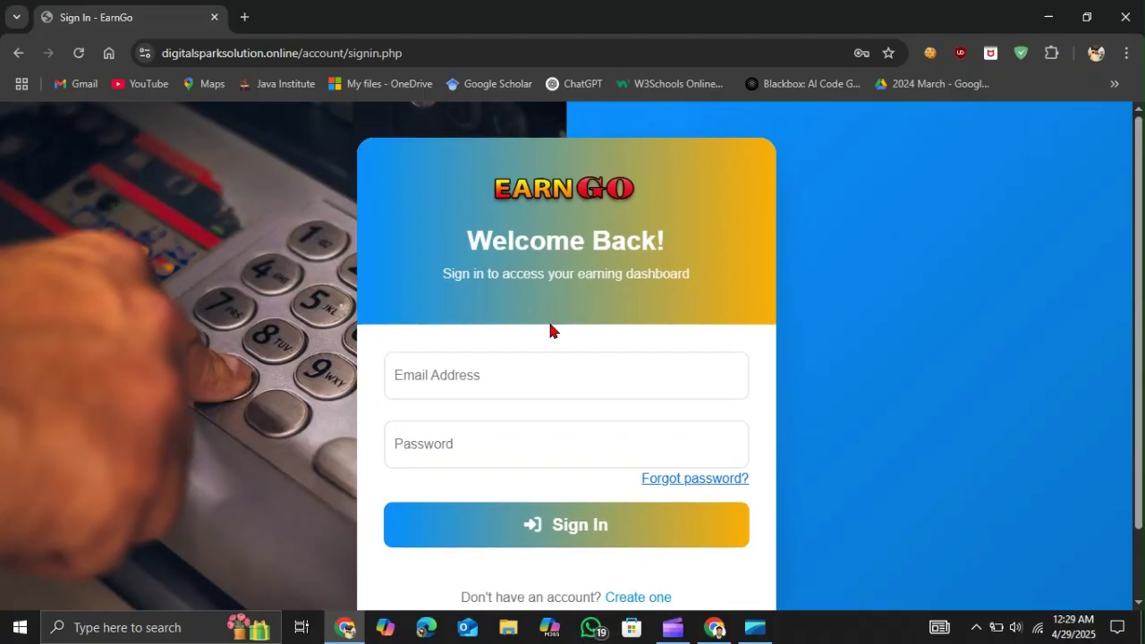
click(428, 367)
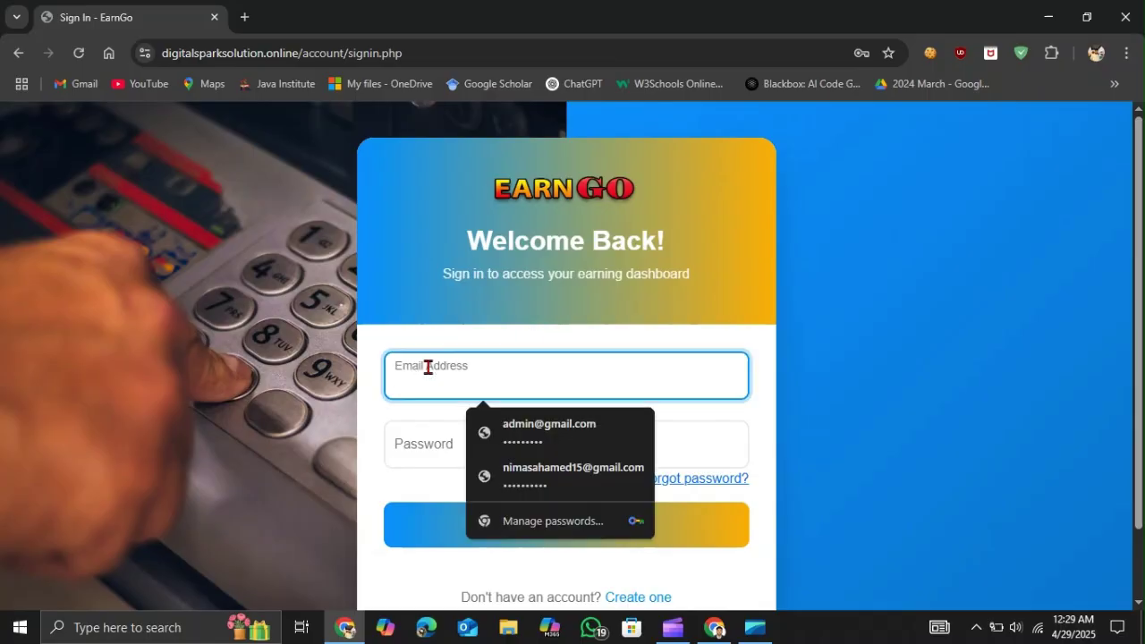
click(404, 445)
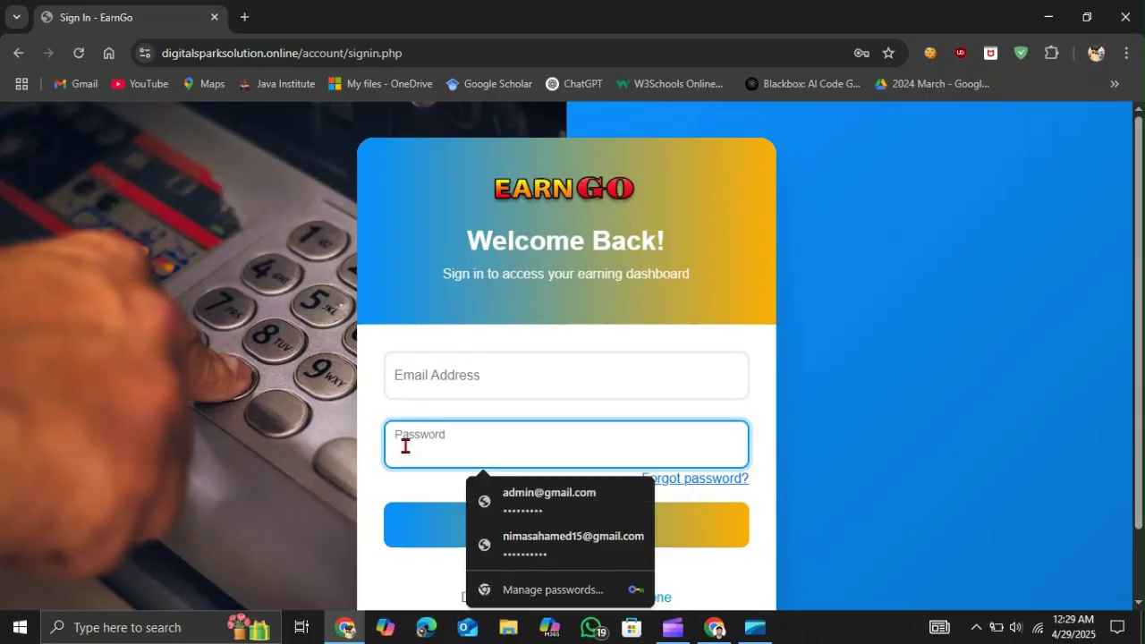
click(398, 379)
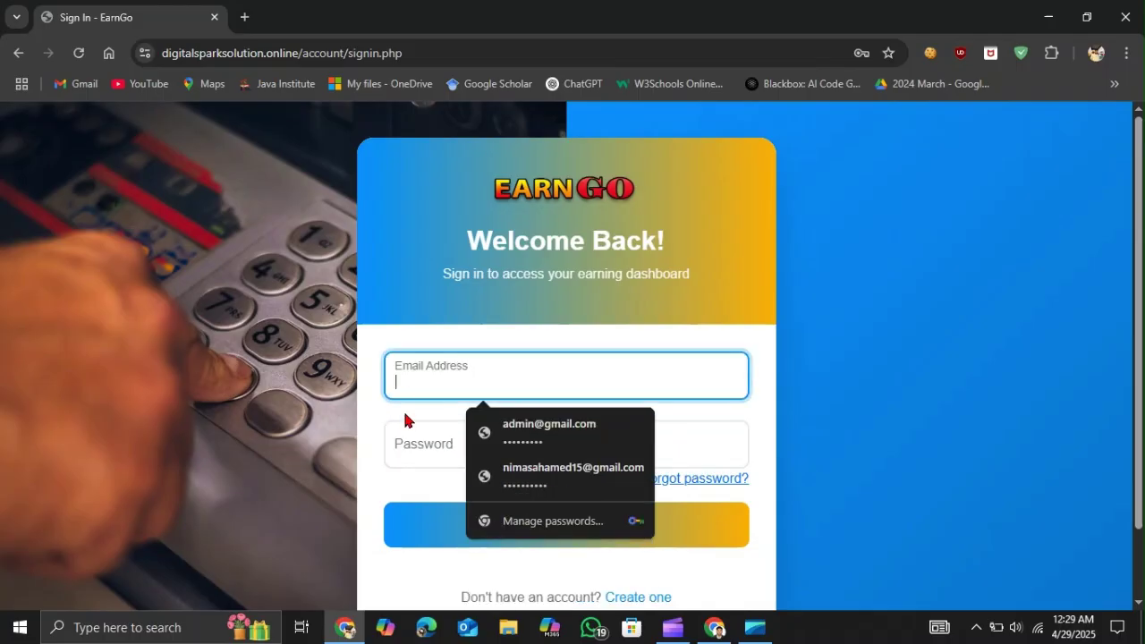
click(406, 444)
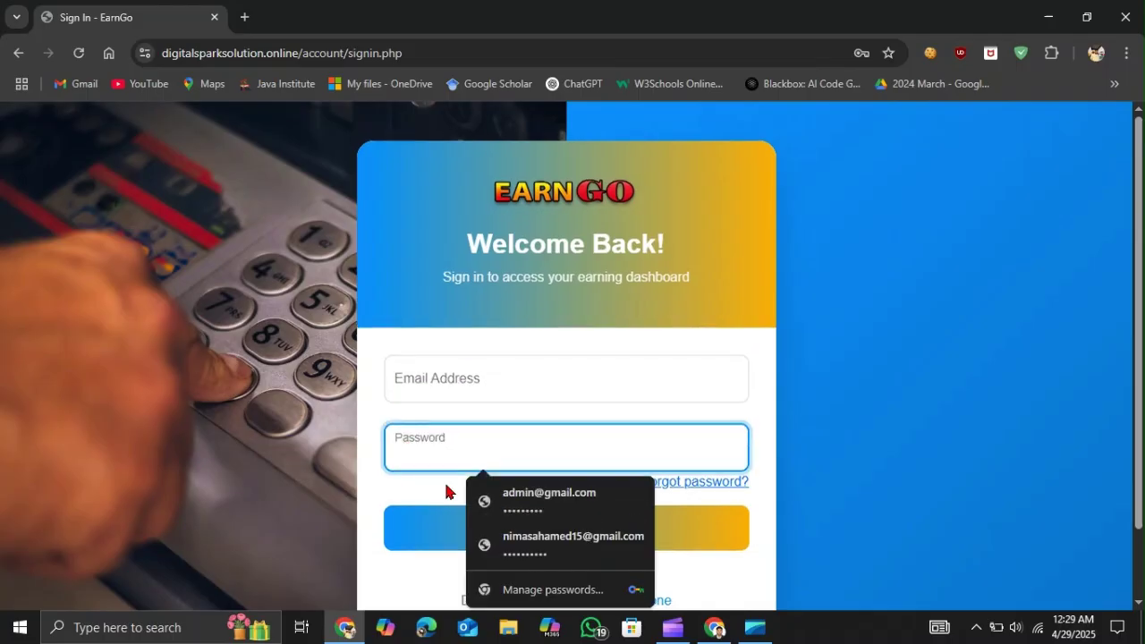
click(280, 417)
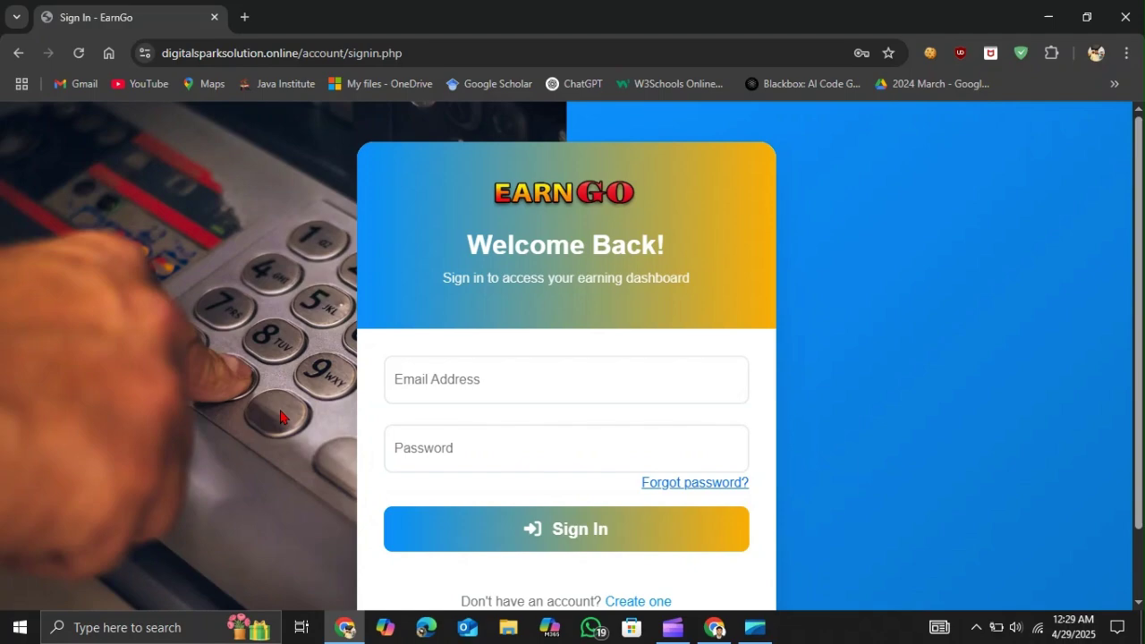
scroll(378, 389, down, 1)
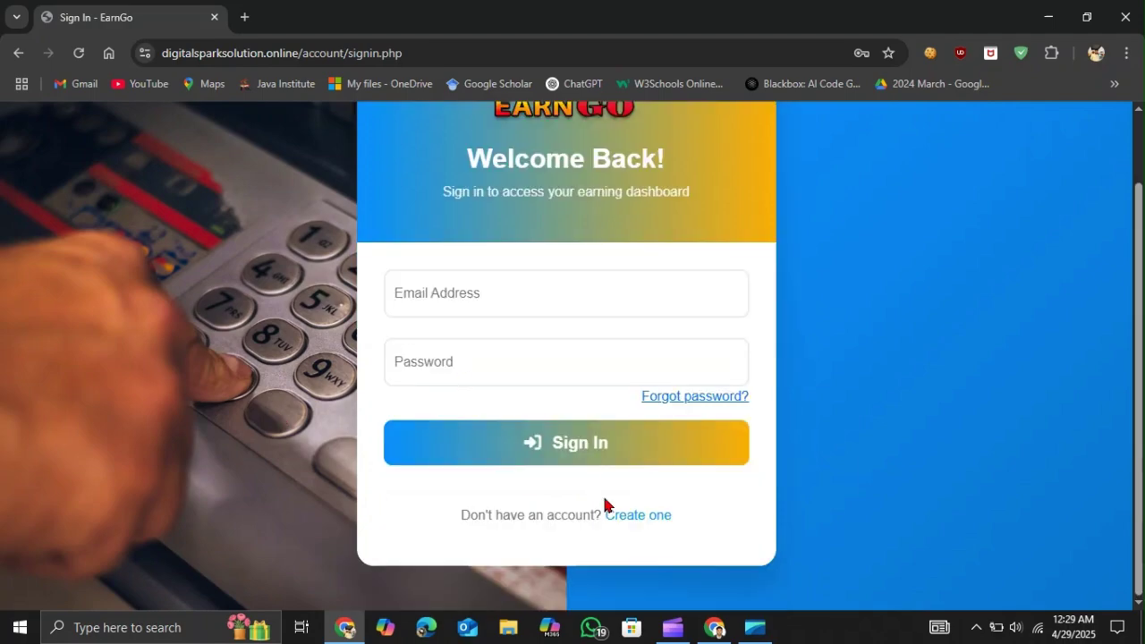
- Switch to creating a new account and clear the prefilled signup email
click(625, 518)
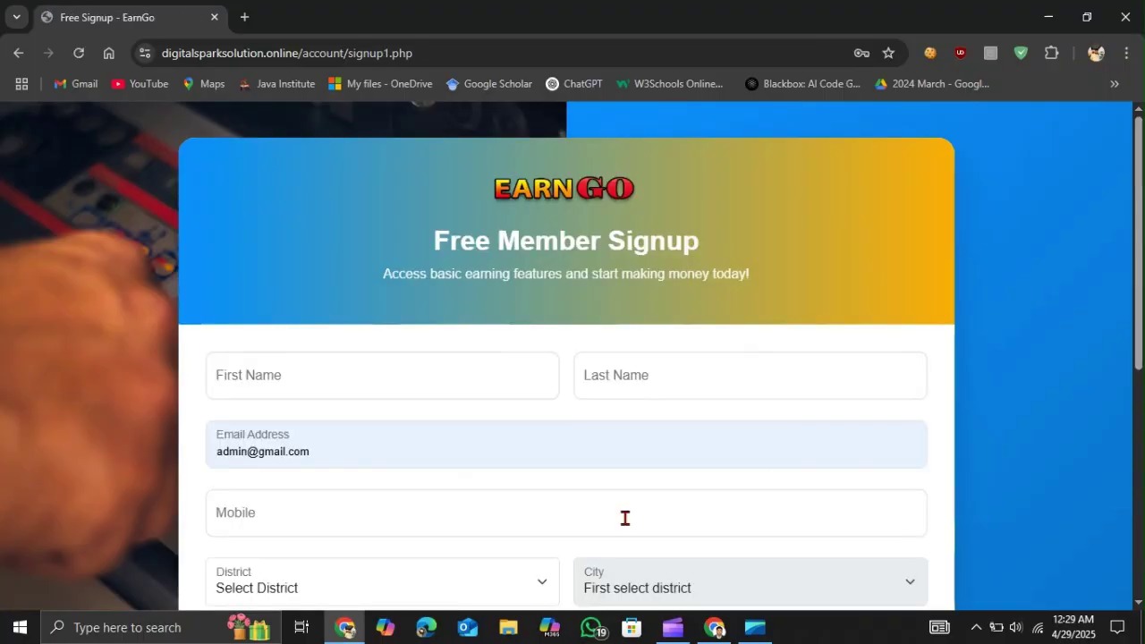
click(310, 455)
key(ctrl+a)
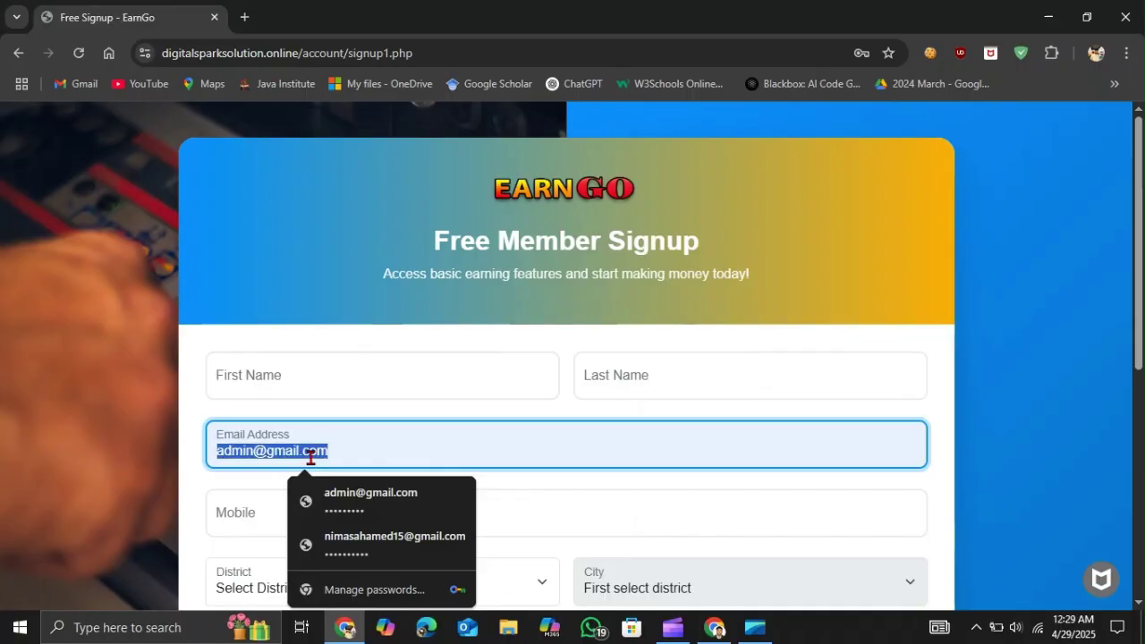
key(BackSpace)
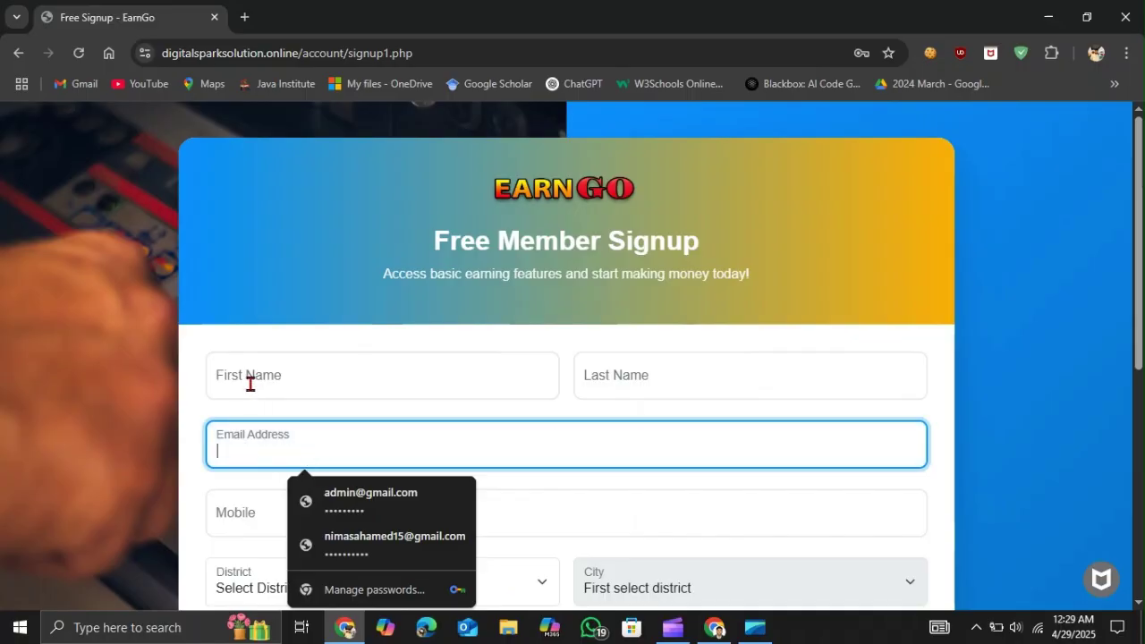
- Enter the user's first name and last name on the signup form
click(249, 383)
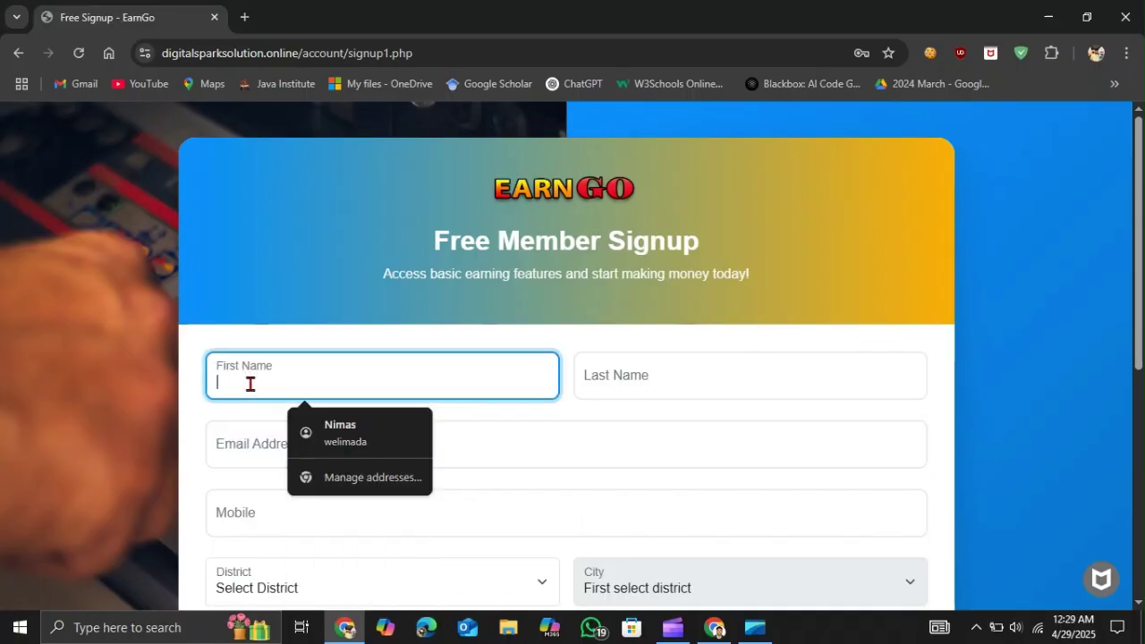
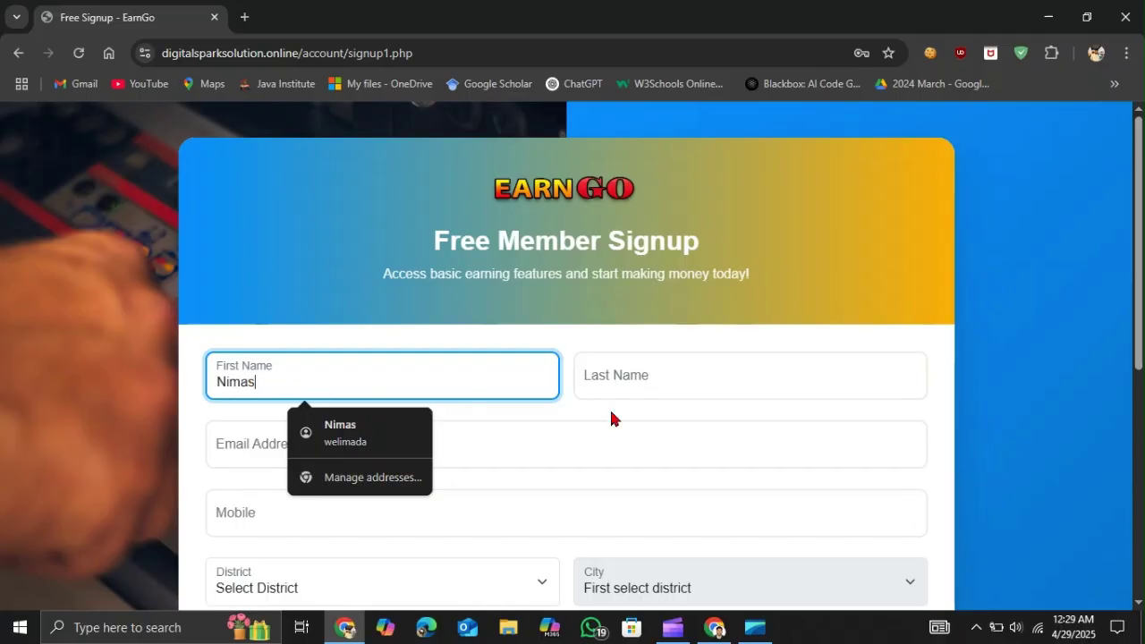
click(599, 377)
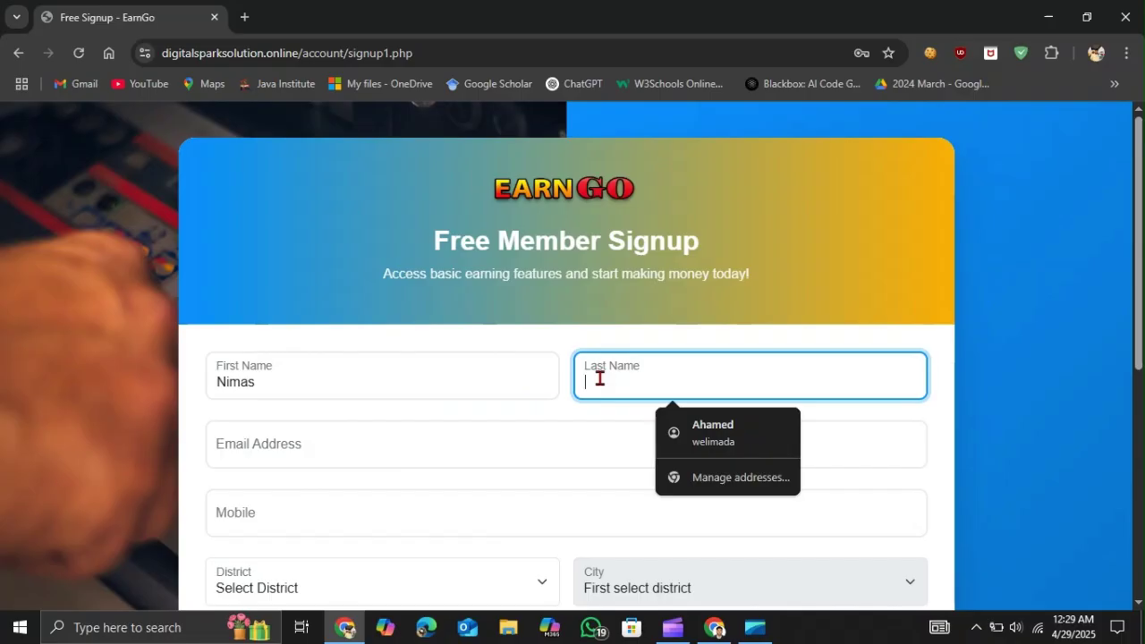
scroll(493, 429, down, 2)
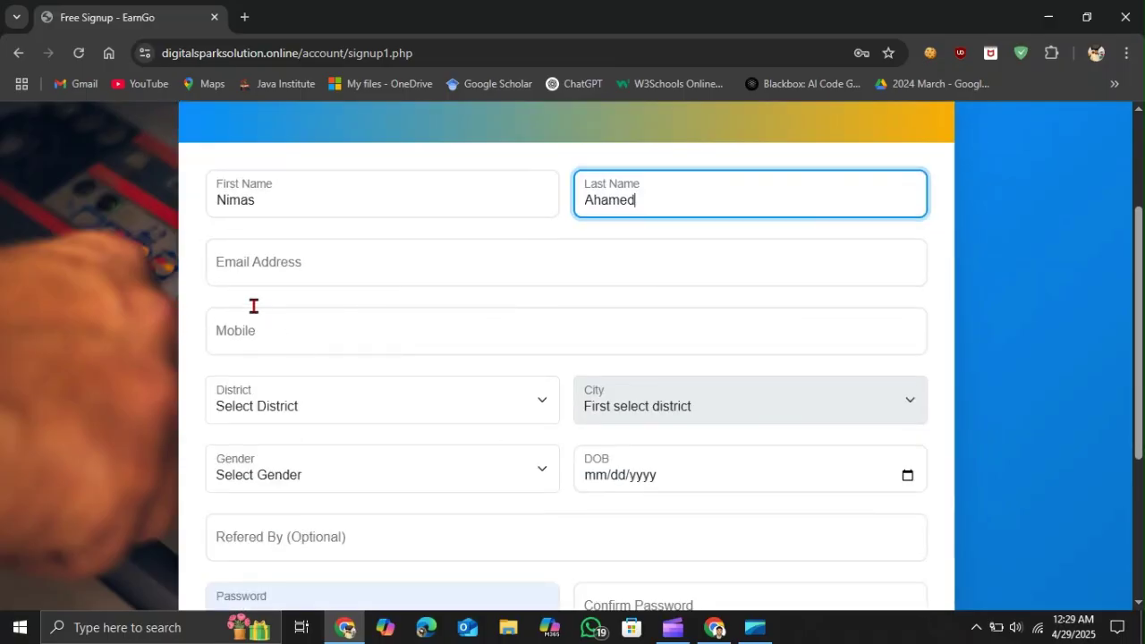
- Enter the user's e-mail address and accept the suggested mobile number
click(238, 270)
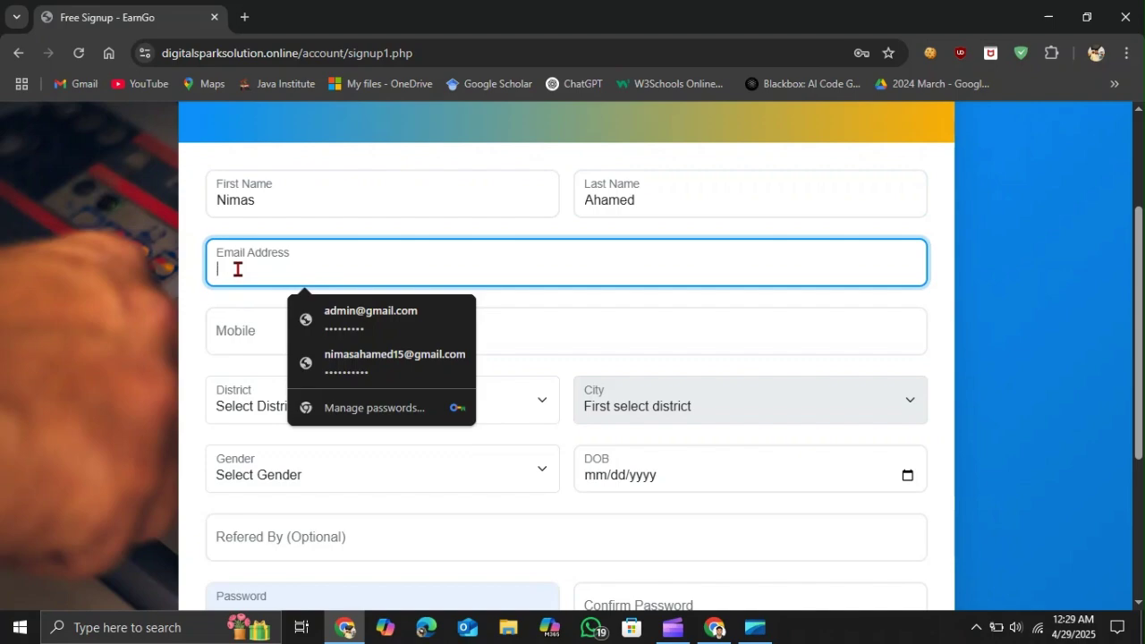
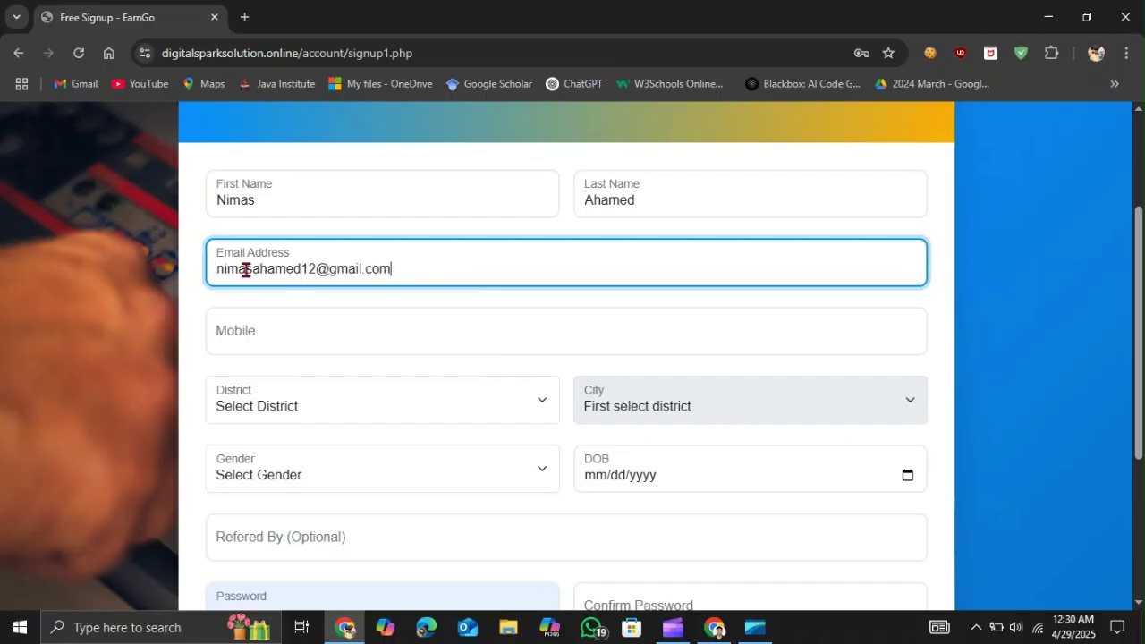
click(228, 332)
click(345, 382)
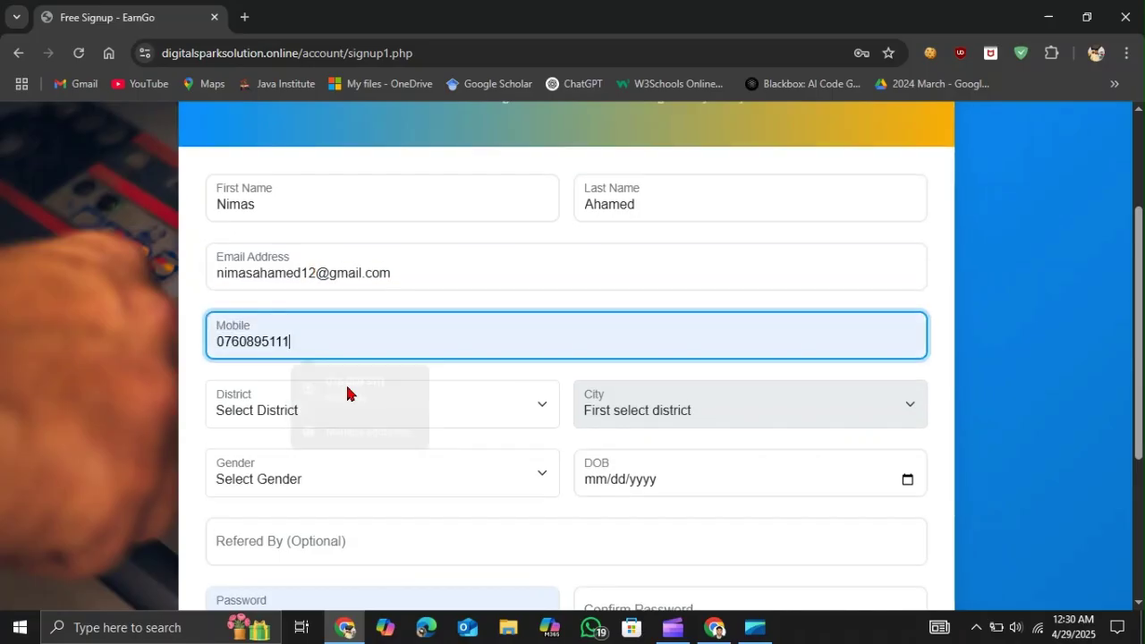
scroll(435, 322, down, 1)
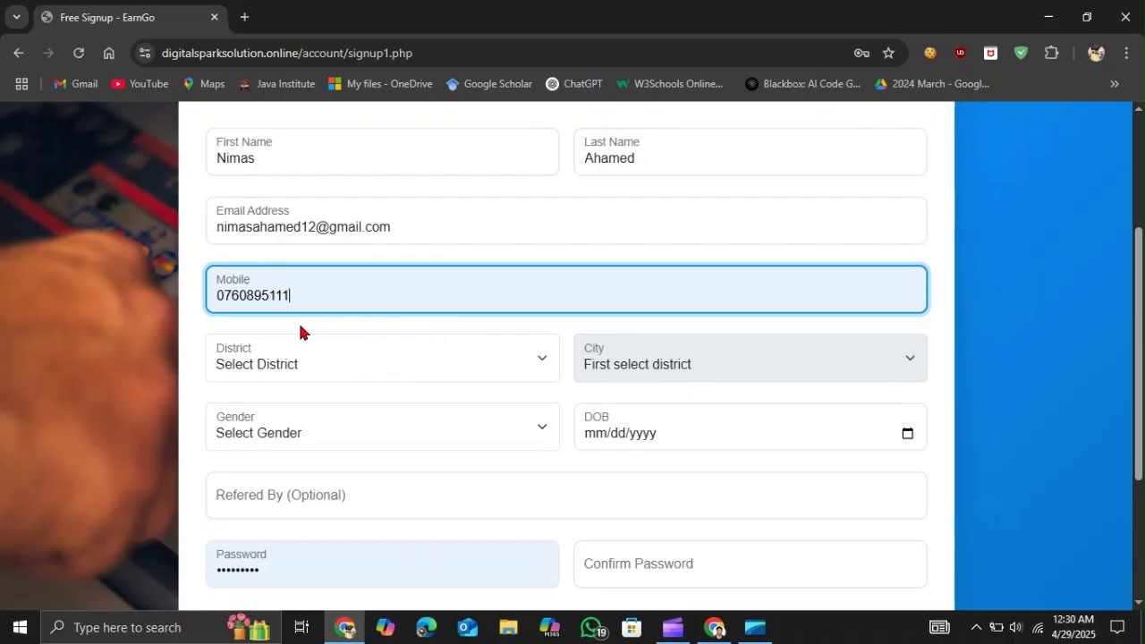
scroll(300, 331, down, 2)
scroll(300, 331, up, 1)
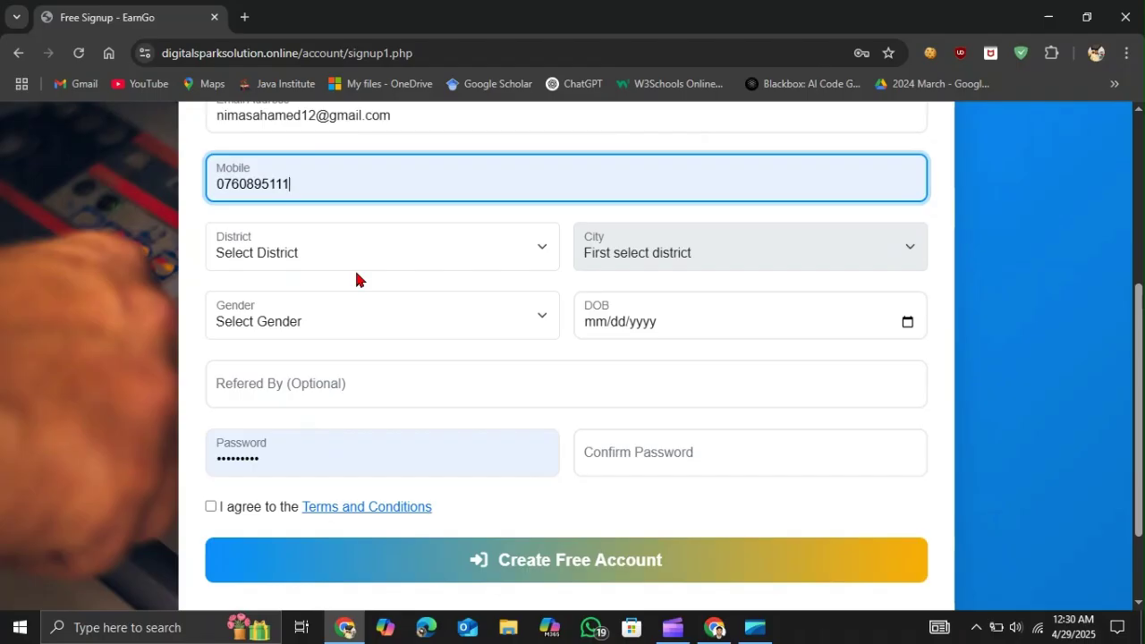
click(400, 266)
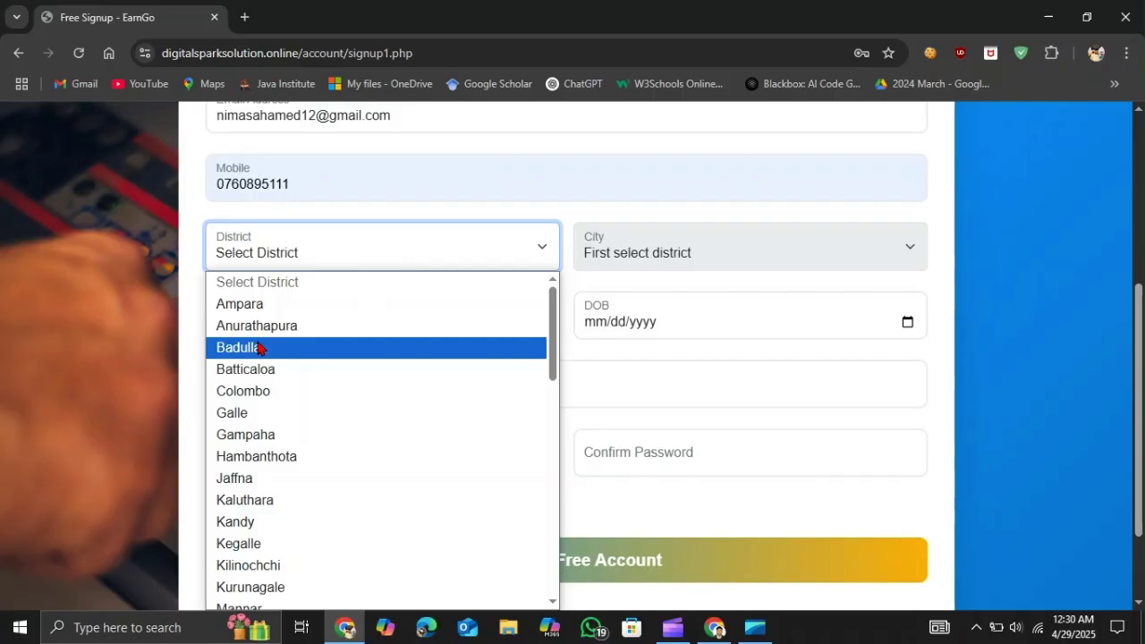
- Choose Badulla as District, then Welimada as City once the cities load
click(258, 348)
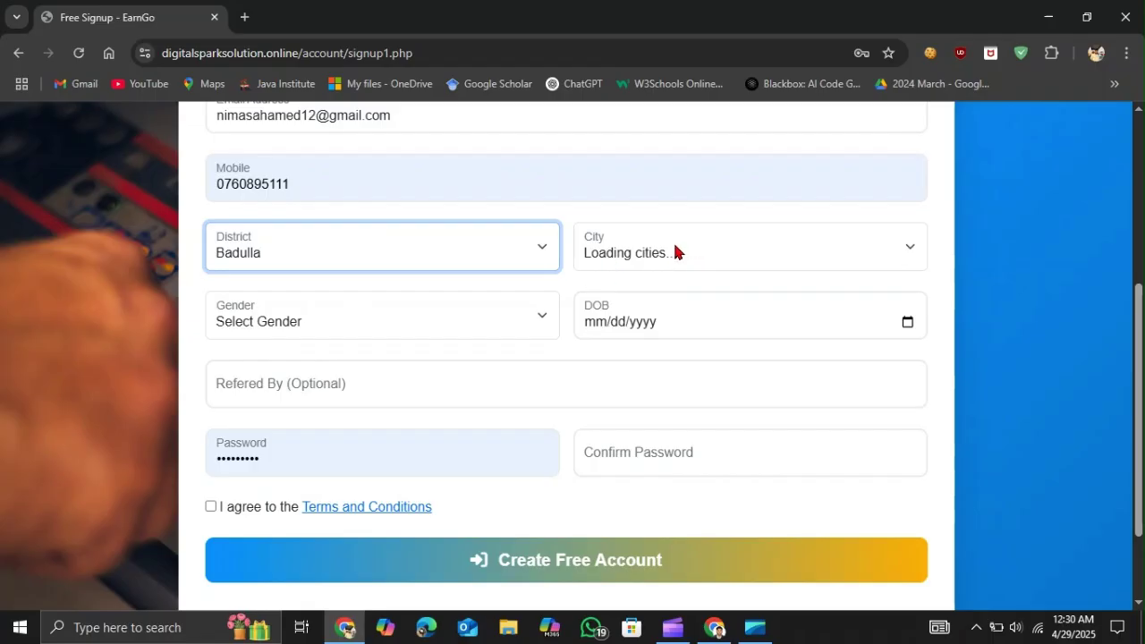
click(885, 261)
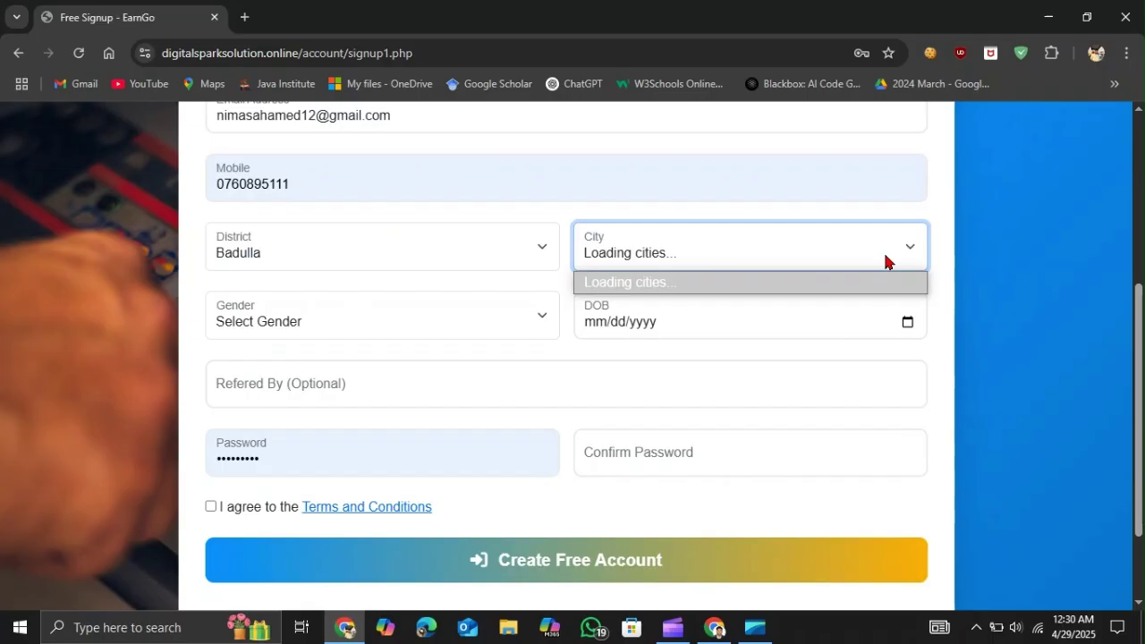
click(732, 266)
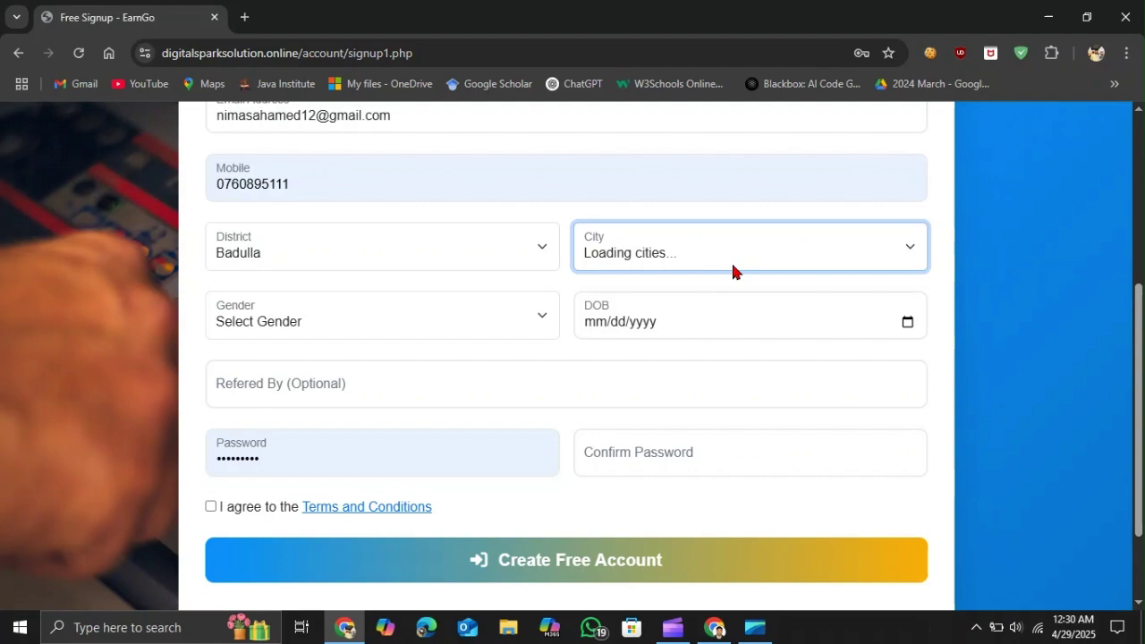
click(908, 252)
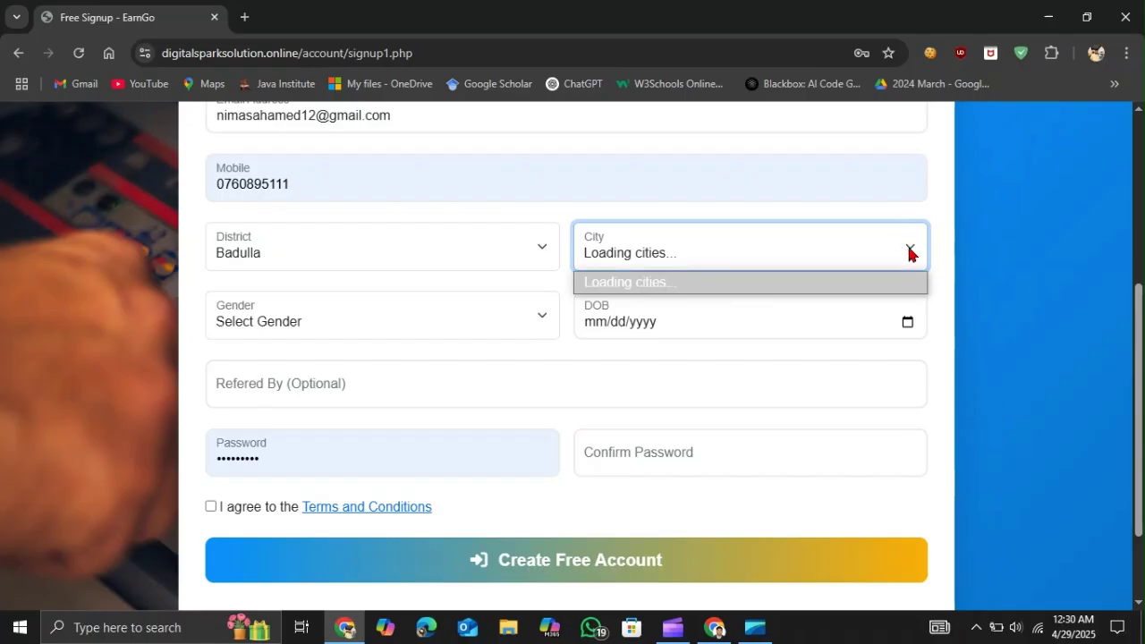
click(908, 252)
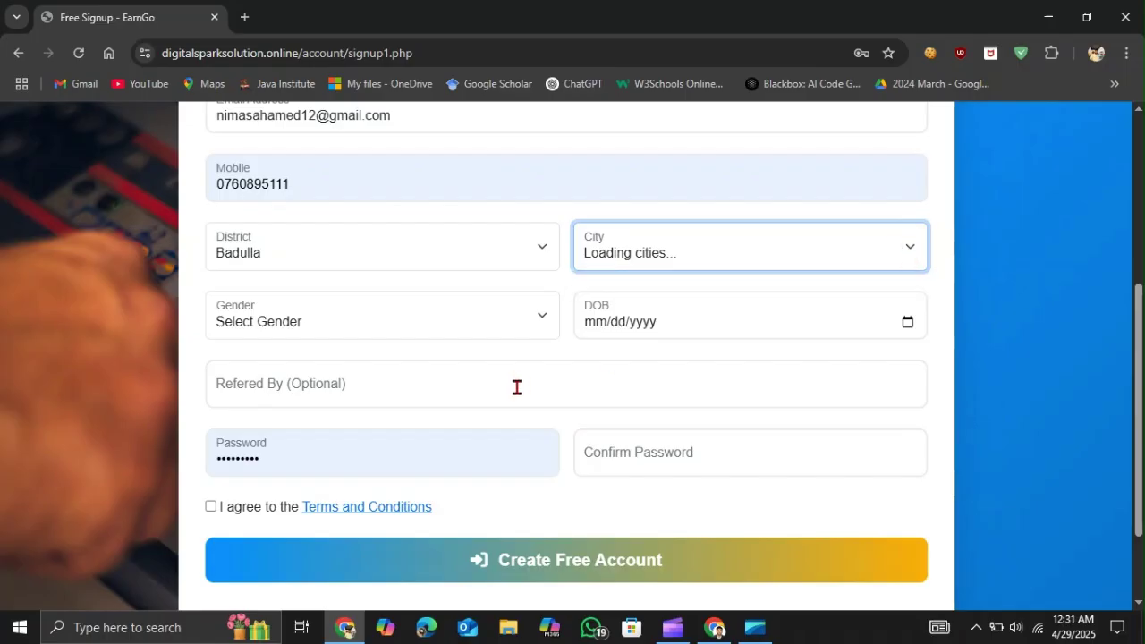
click(303, 338)
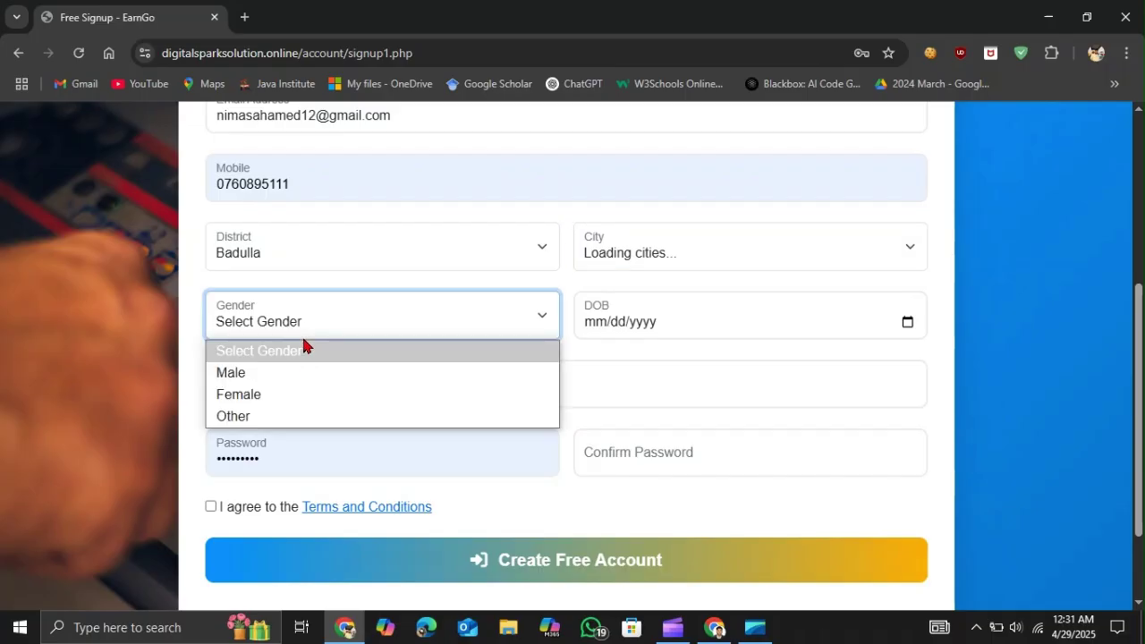
click(910, 253)
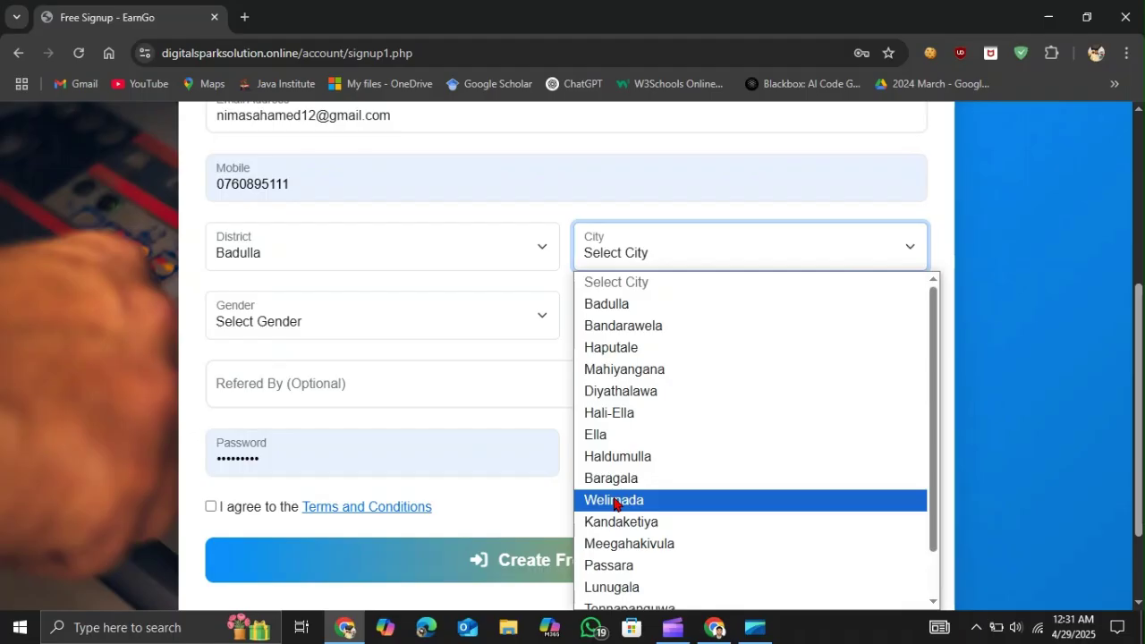
click(615, 501)
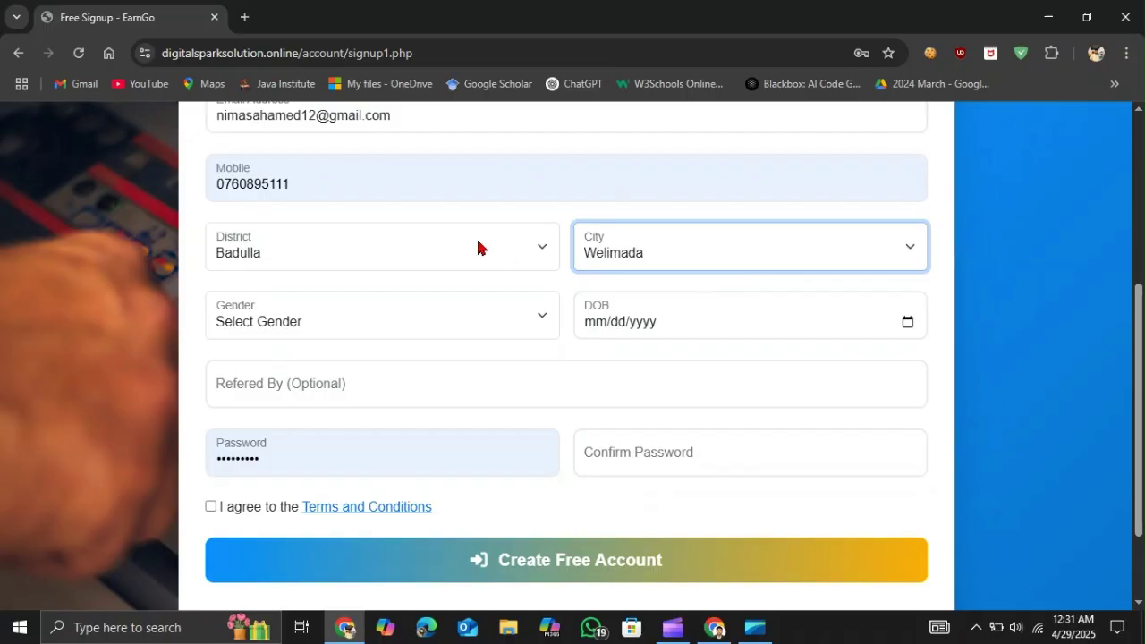
click(685, 256)
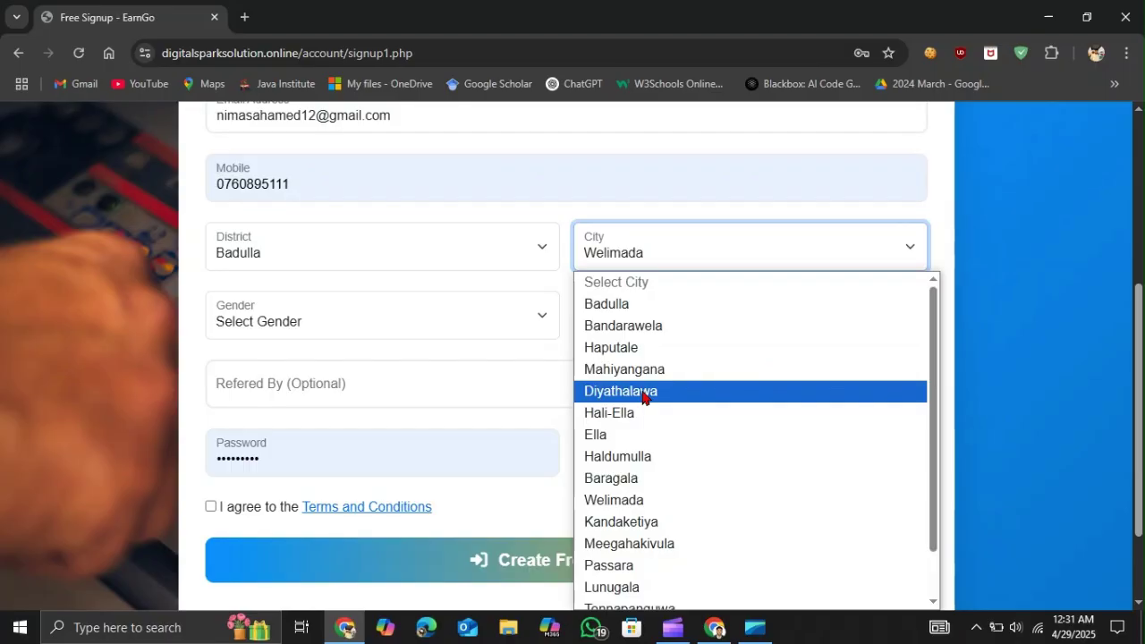
click(617, 500)
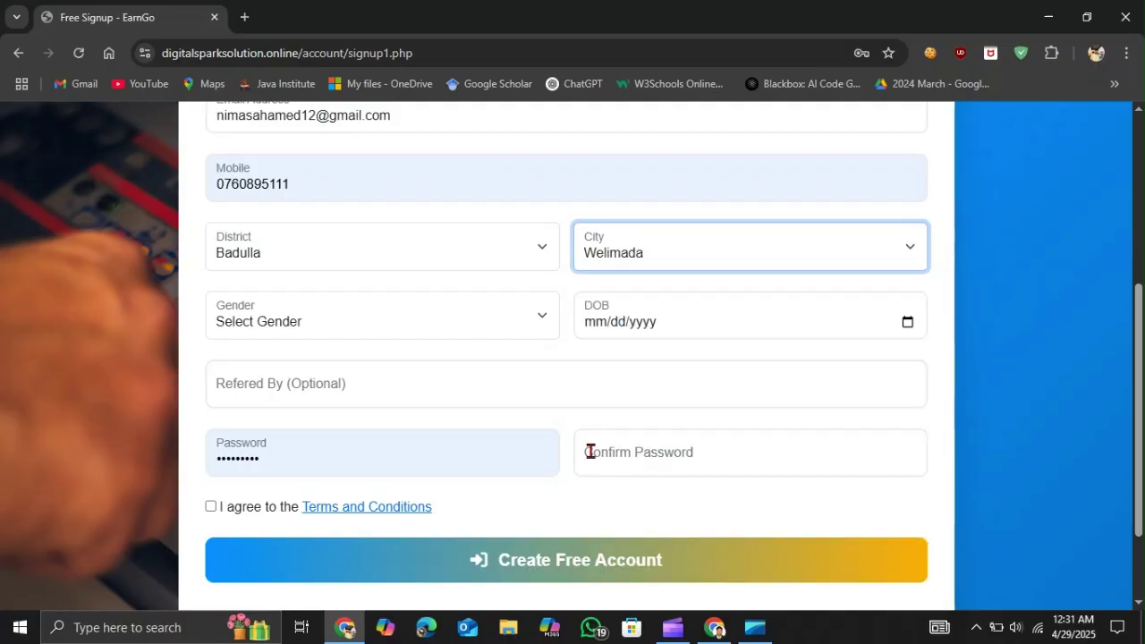
click(298, 321)
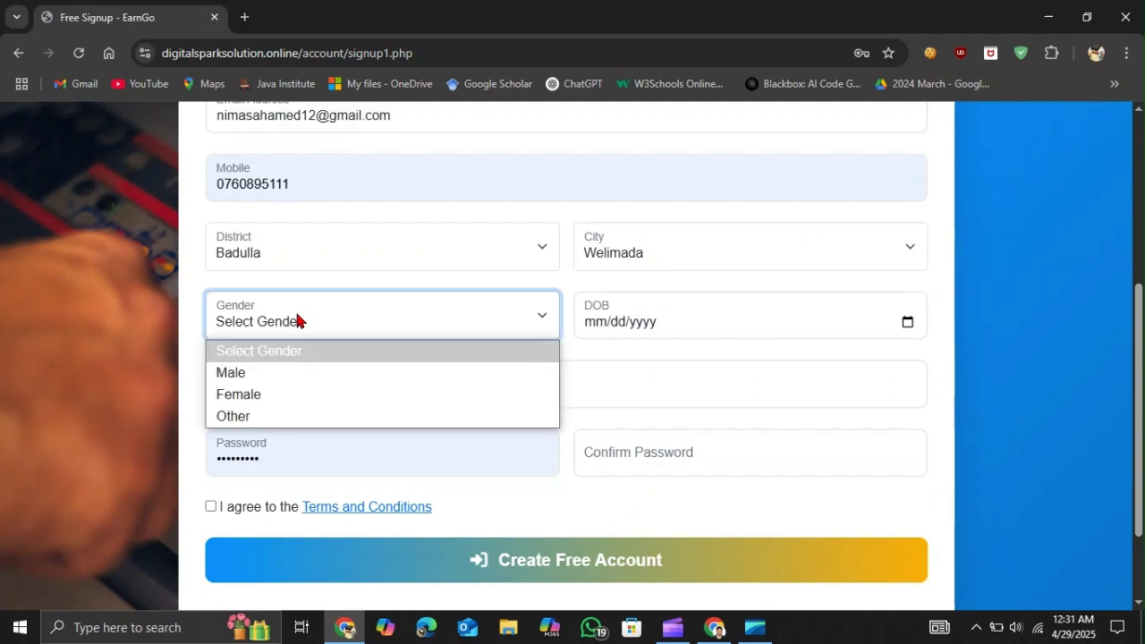
click(256, 375)
click(593, 325)
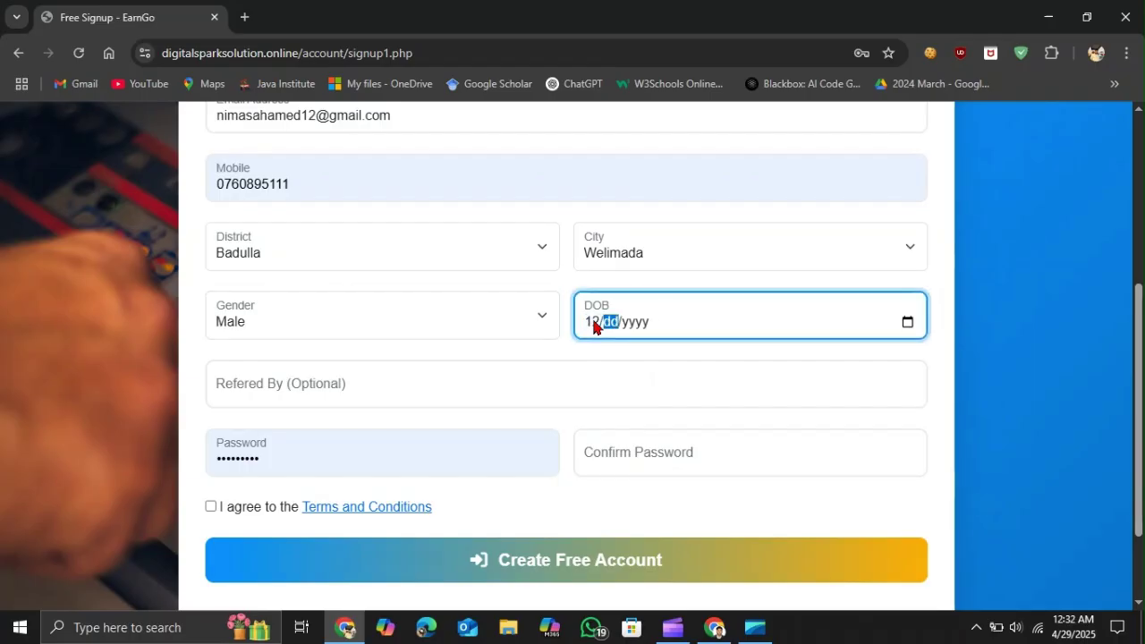
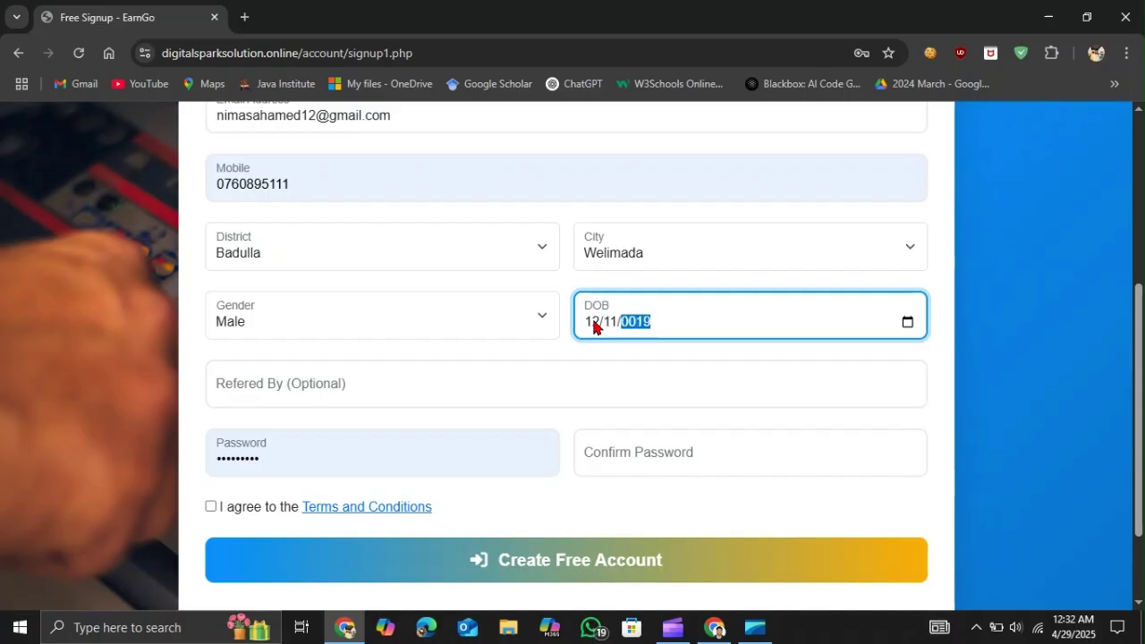
scroll(345, 360, down, 2)
- Delete the browser-autofilled text from the Password field
click(260, 339)
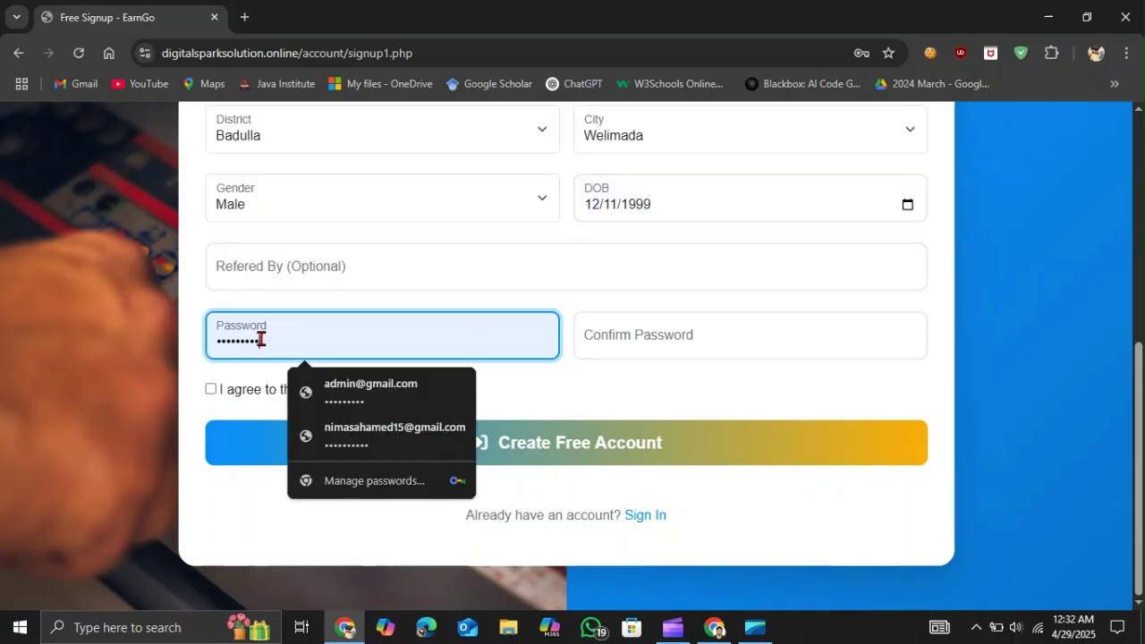
click(260, 339)
key(ctrl+a)
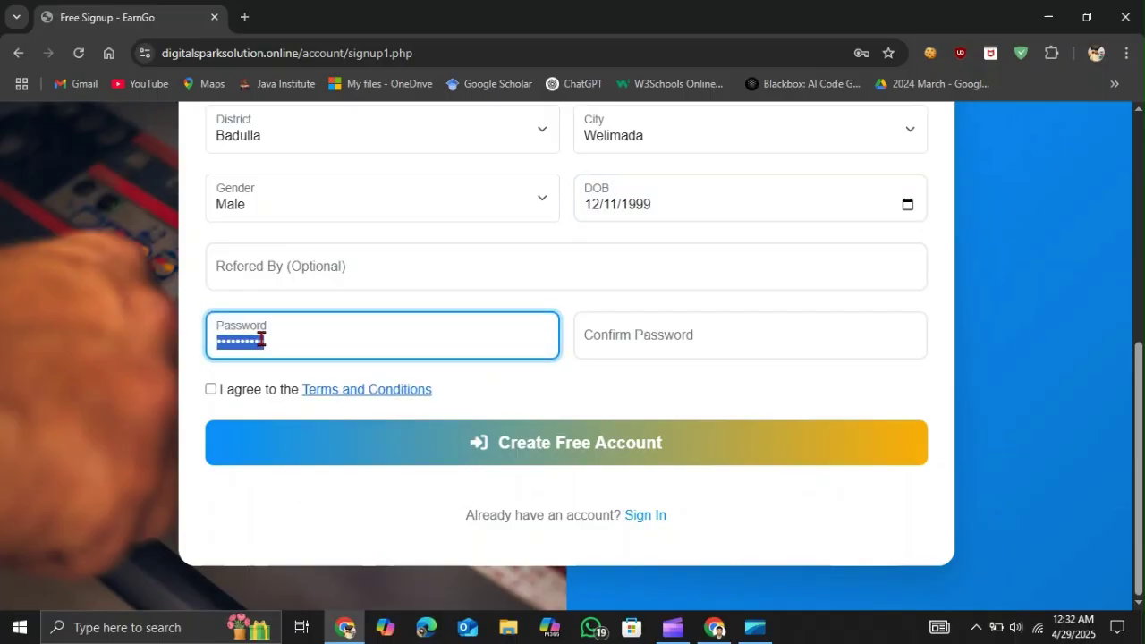
key(BackSpace)
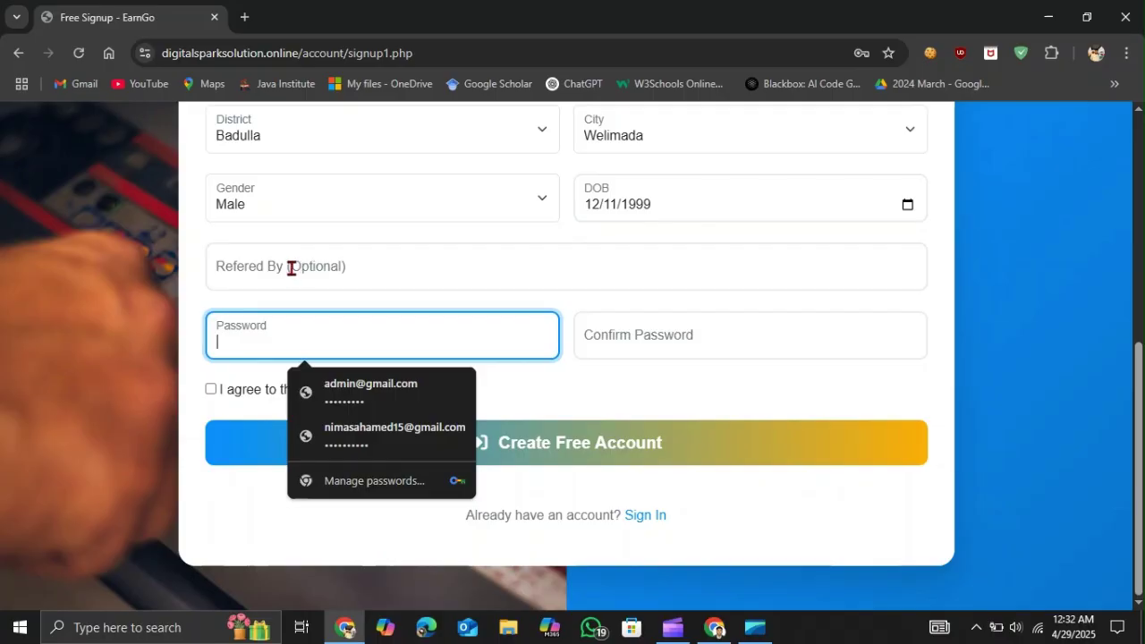
click(291, 268)
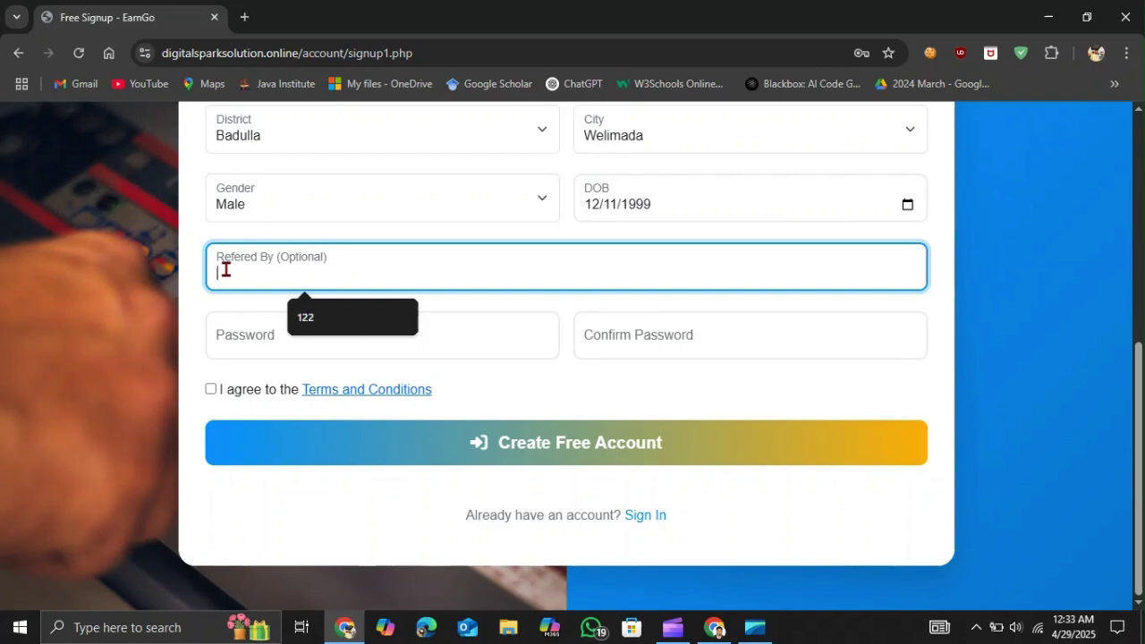
- Enter a password and matching confirmation, tick 'I agree', and open Terms and Conditions
click(220, 331)
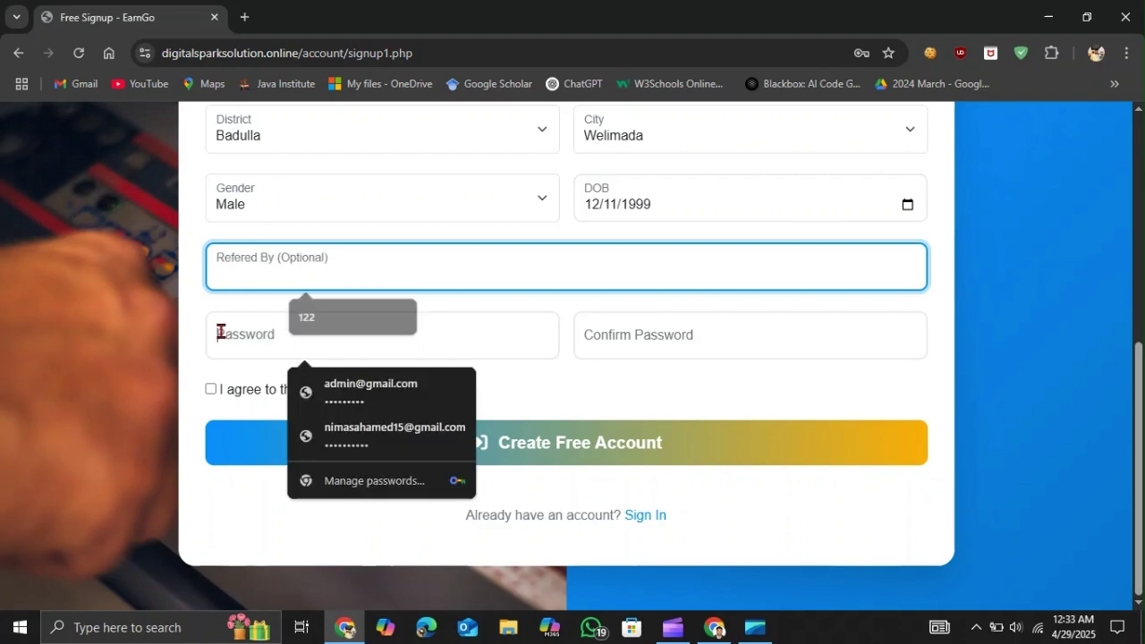
text(*)
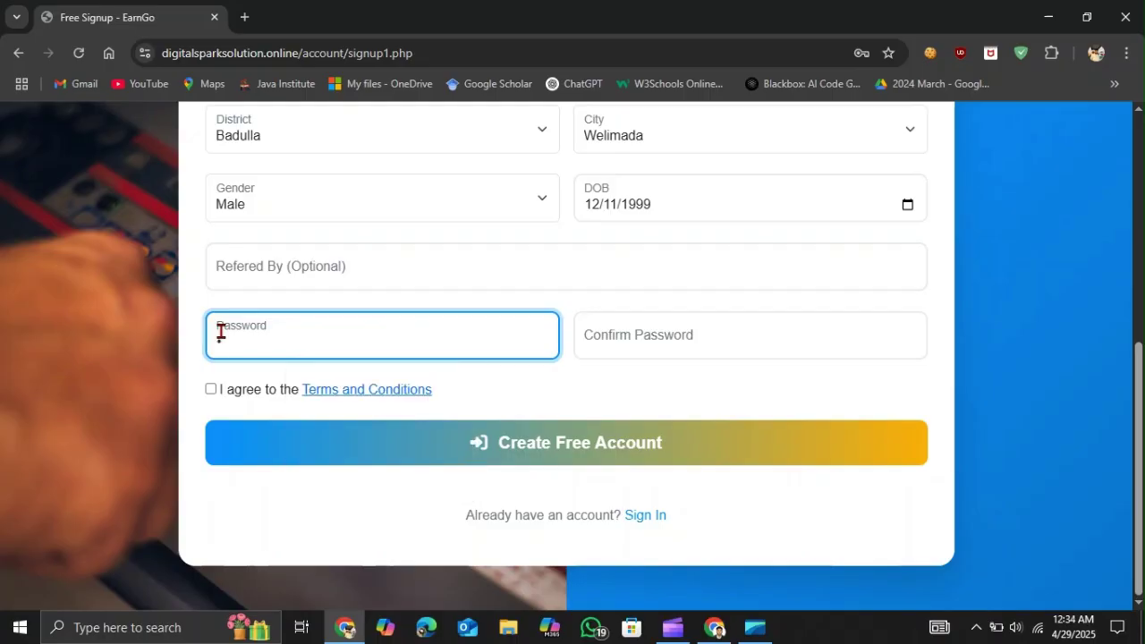
text(*********)
click(595, 353)
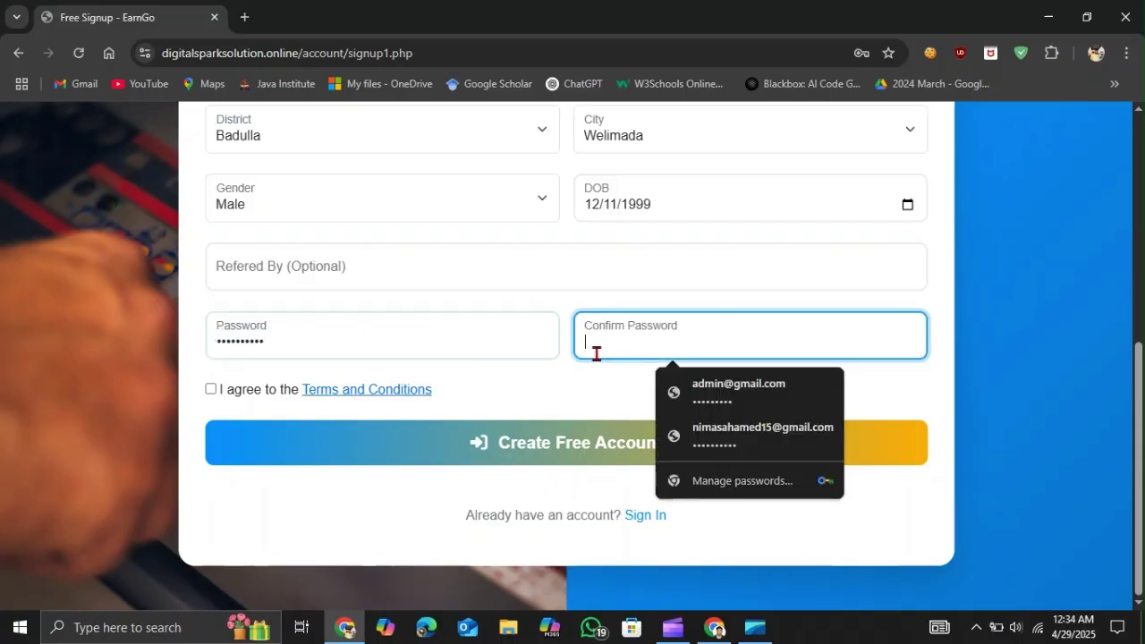
text(****)
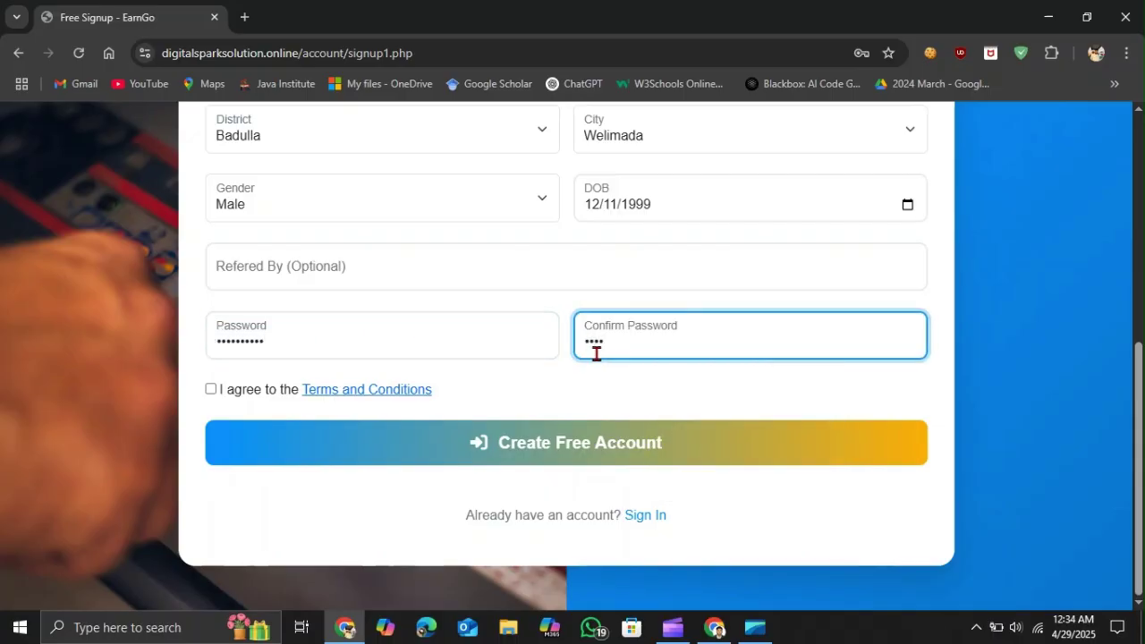
key(BackSpace)
key(BackSpace)
key(BackSpace)
text(***)
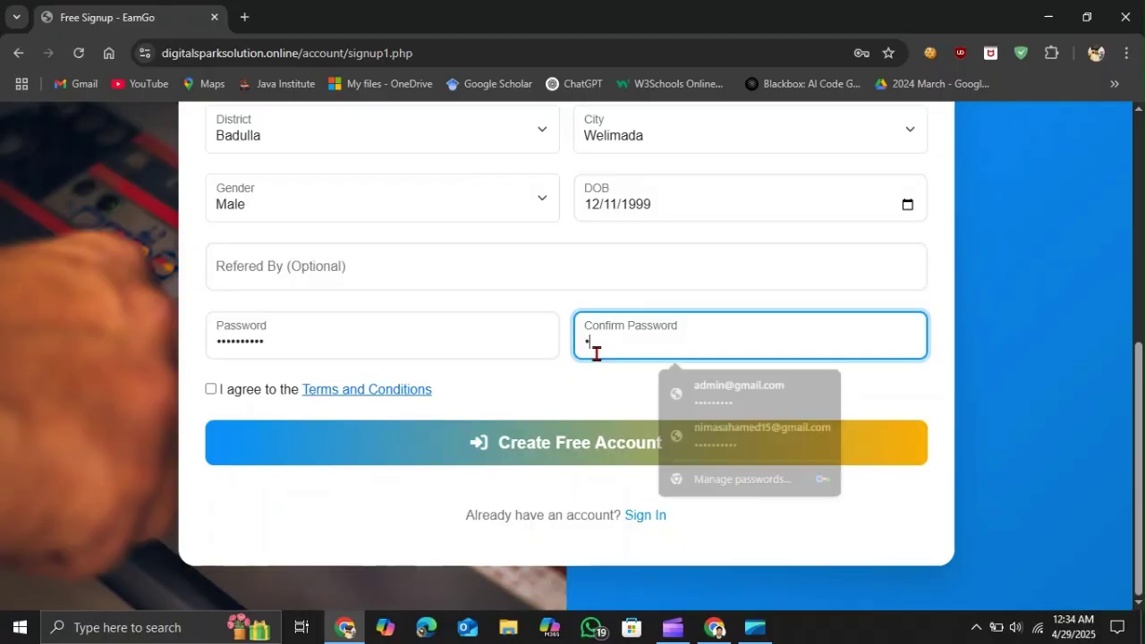
text(******)
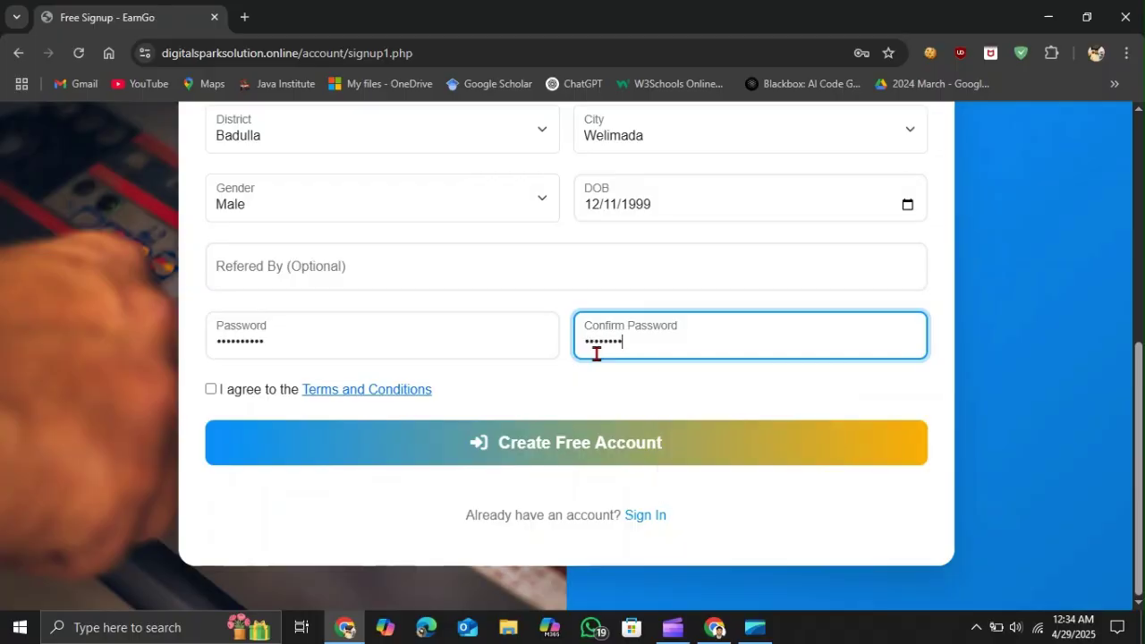
text(*)
click(210, 390)
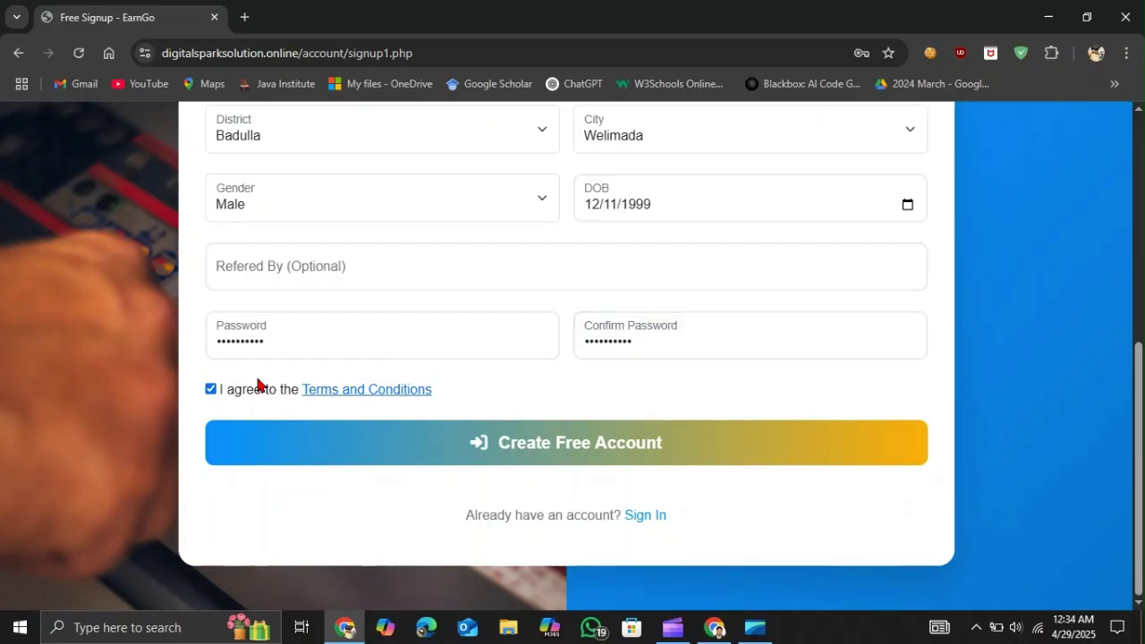
click(340, 393)
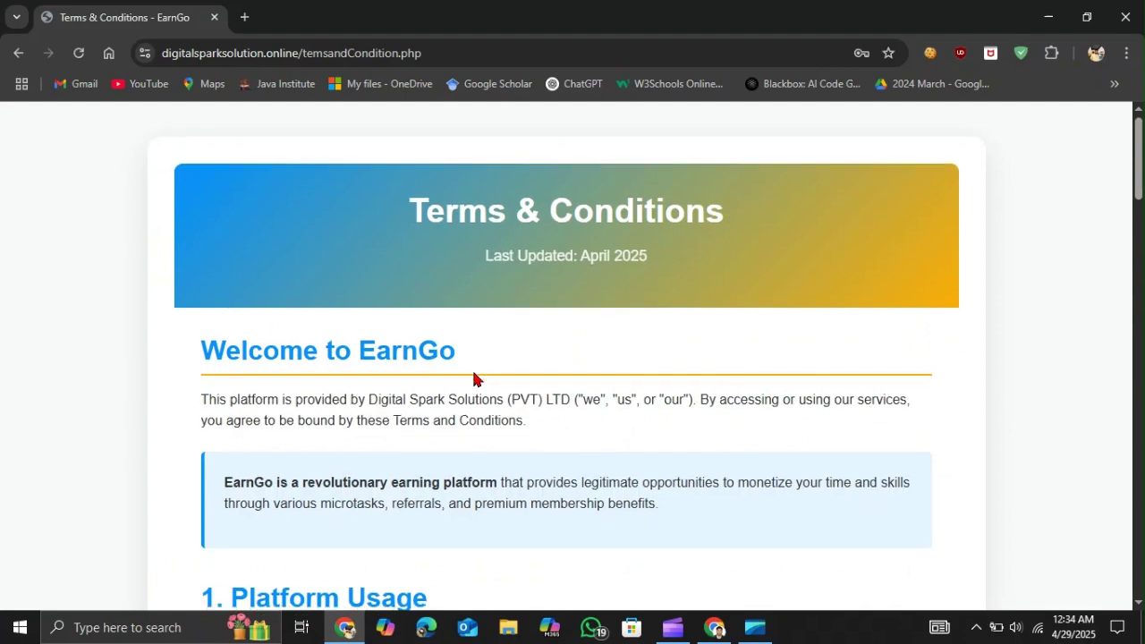
- Skim the Terms page, go back to the signup form, and click Create Free Account
scroll(472, 377, down, 1)
scroll(474, 380, down, 20)
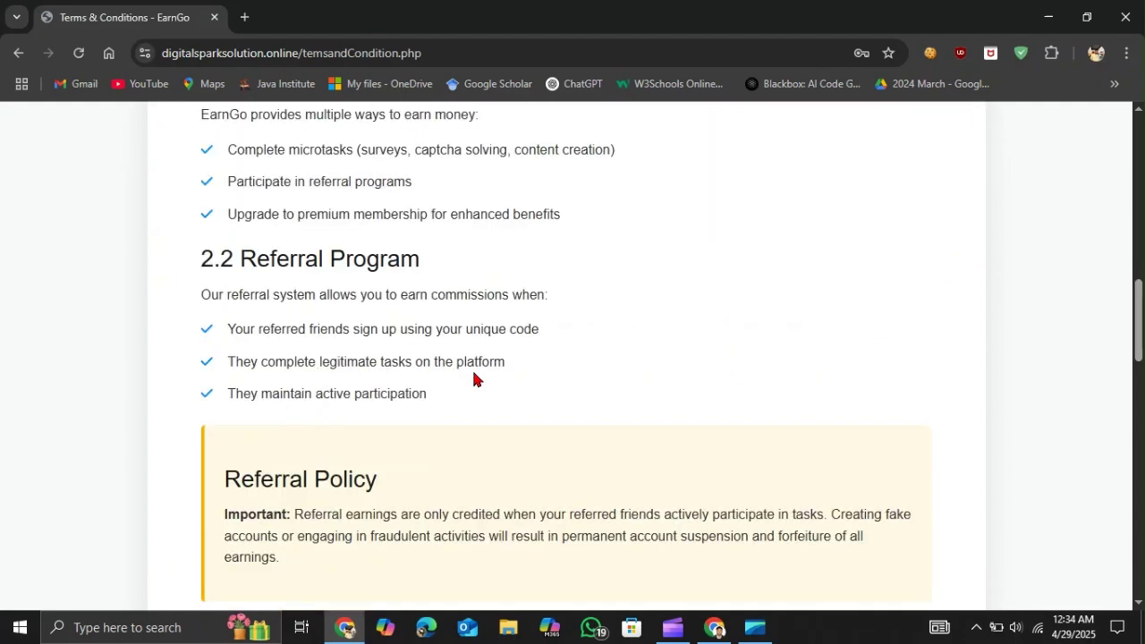
scroll(474, 379, up, 20)
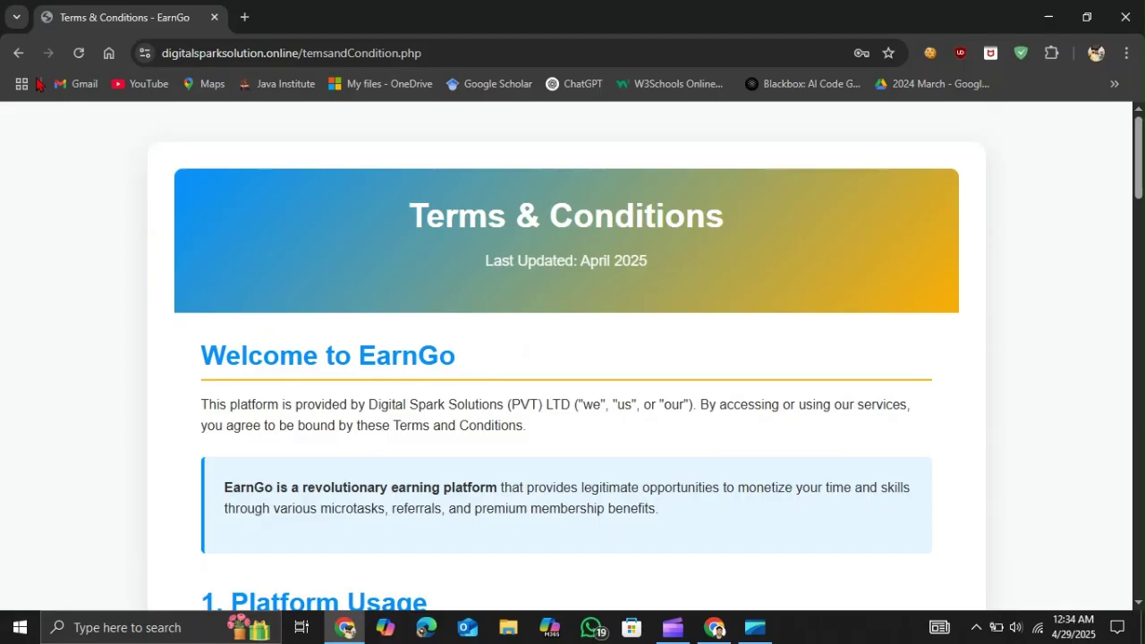
click(16, 55)
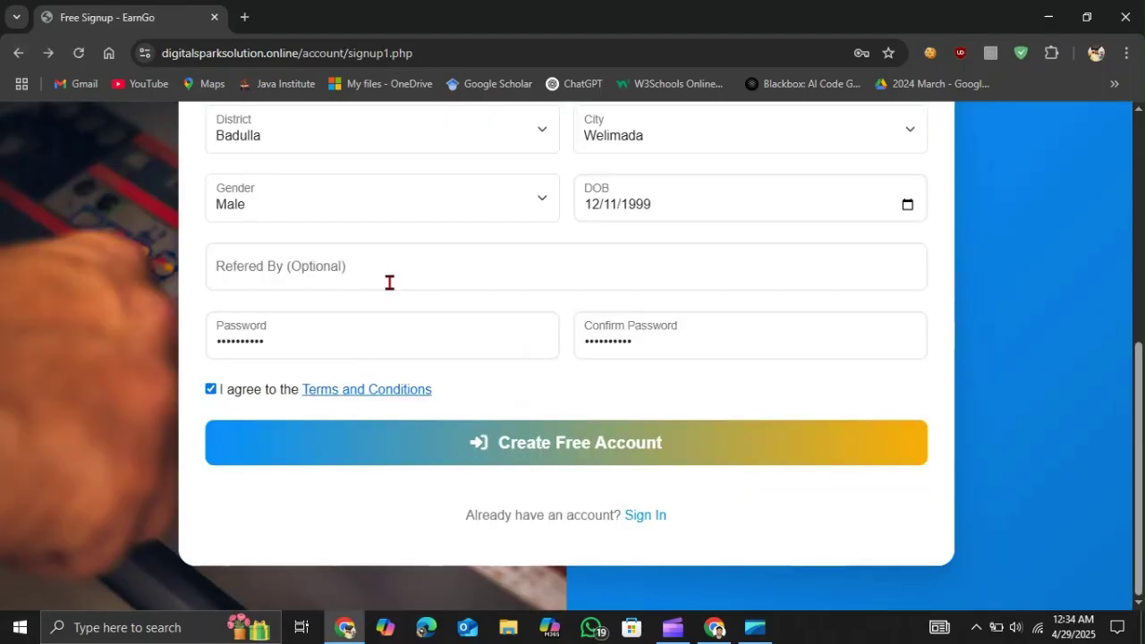
click(534, 454)
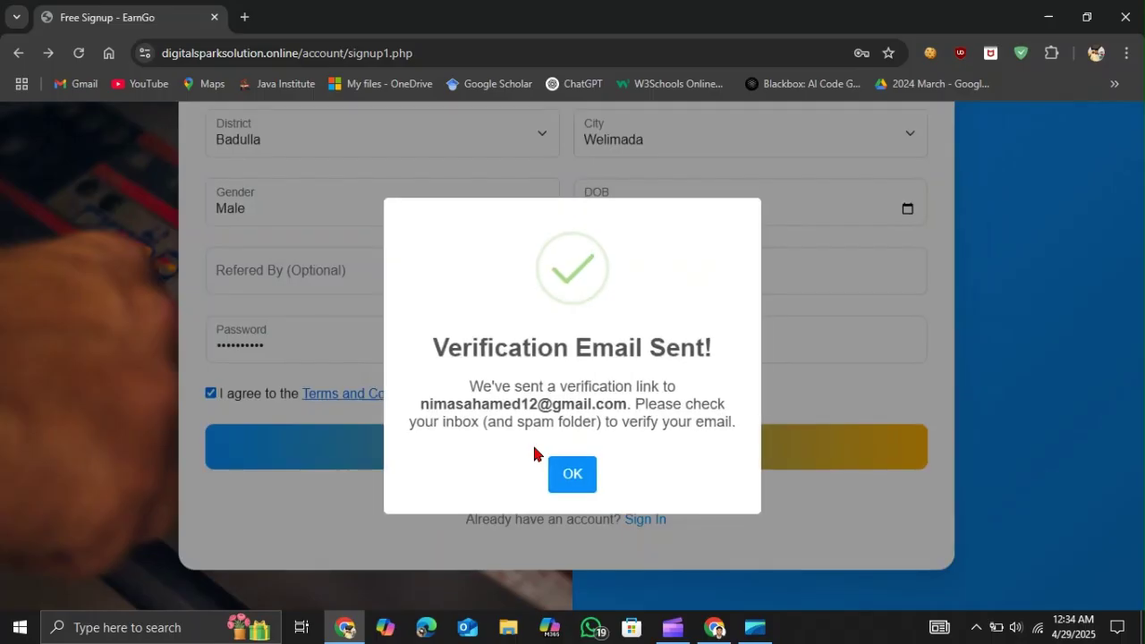
- In the Verification Email Sent! popup, highlight the registered email address and the spam-folder note
drag(417, 403, 631, 405)
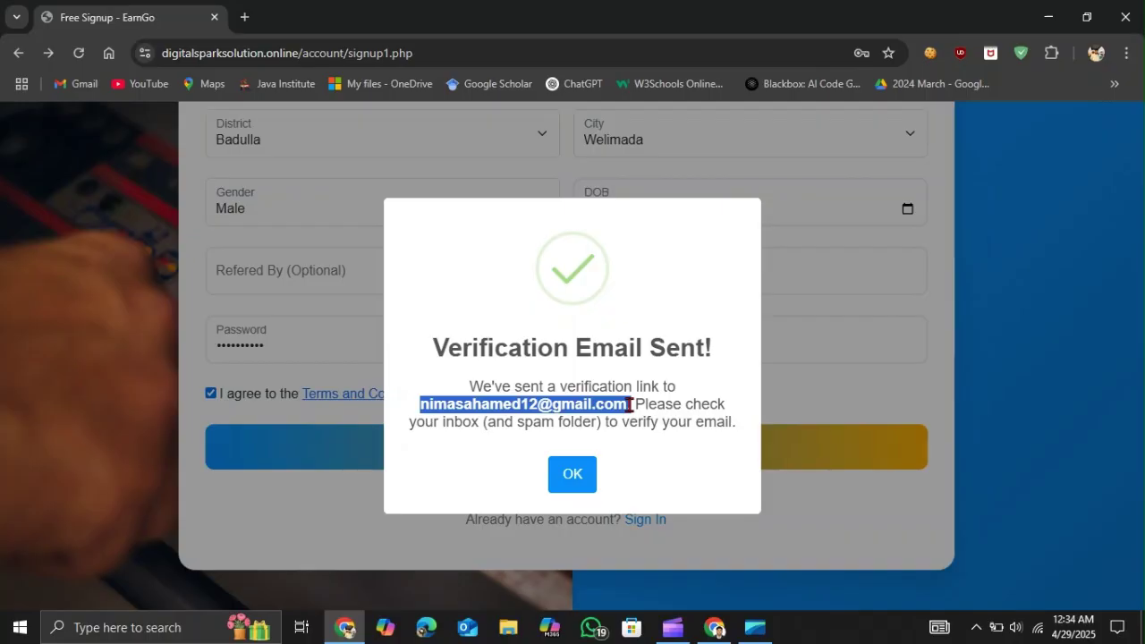
drag(630, 404, 637, 405)
drag(517, 422, 598, 425)
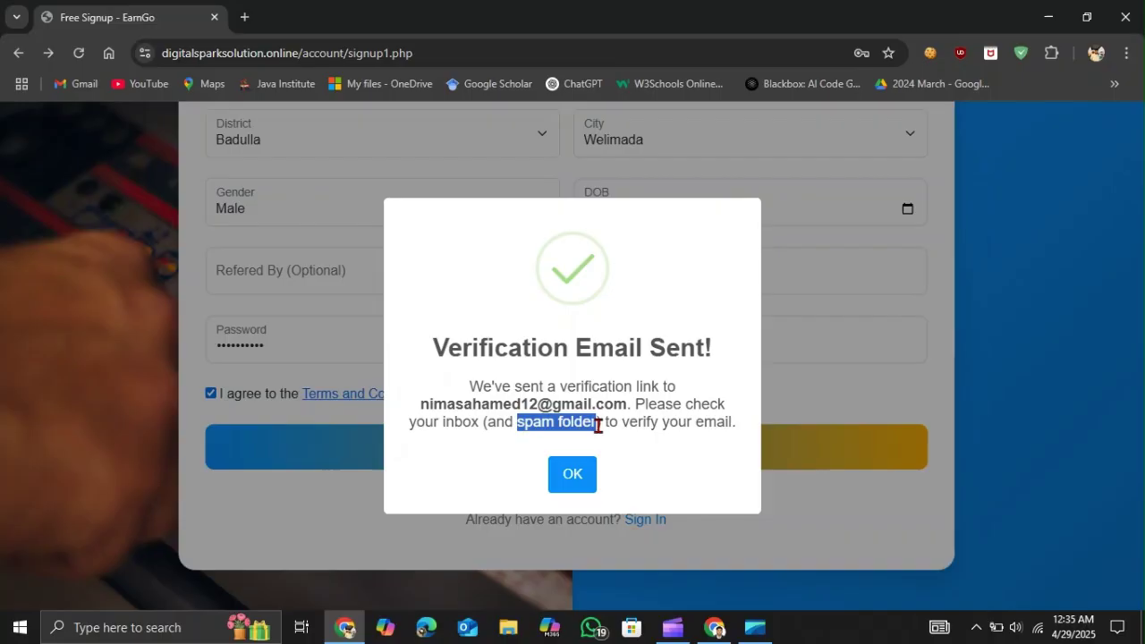
- In Gmail, expand More, go to Spam, and open EarnGo Official's 'Verify Your EarnGo Account' email
click(713, 629)
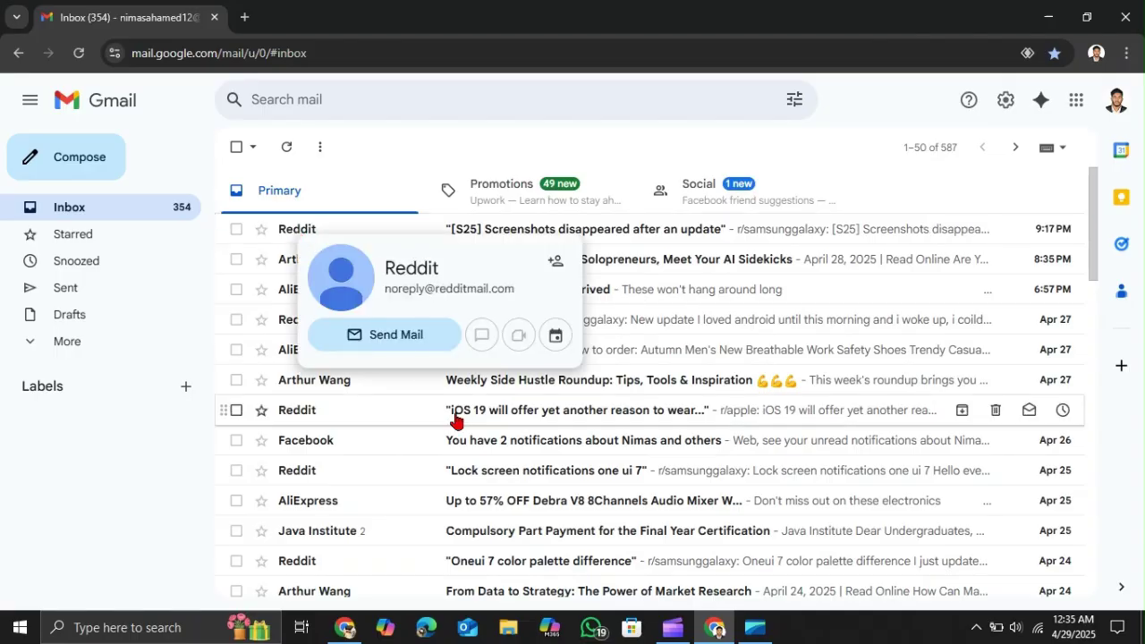
click(31, 349)
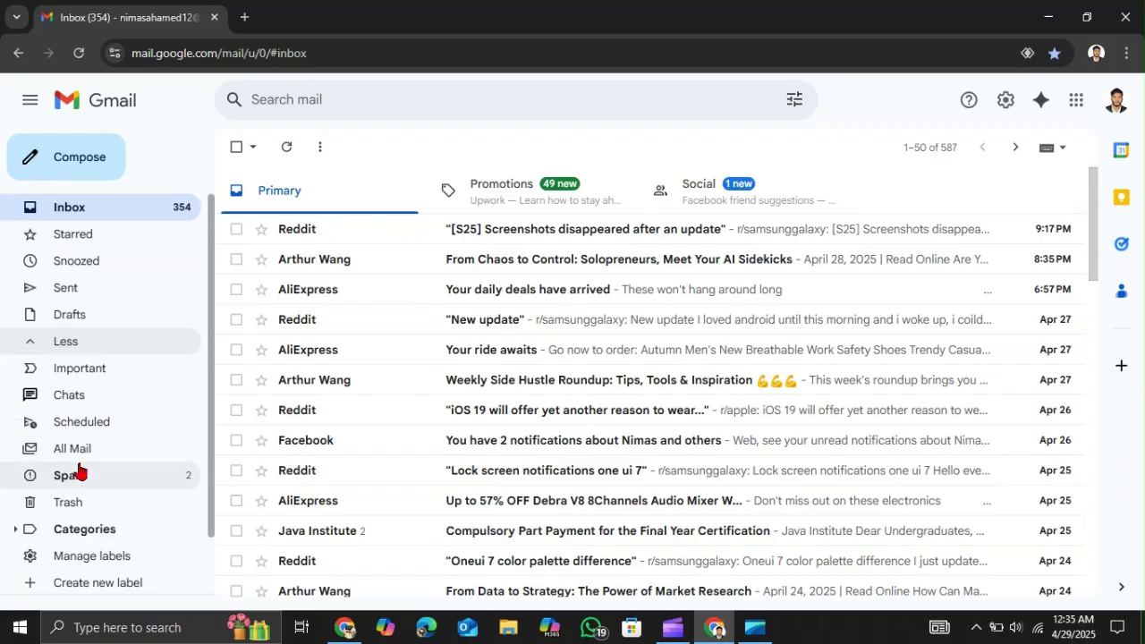
click(26, 344)
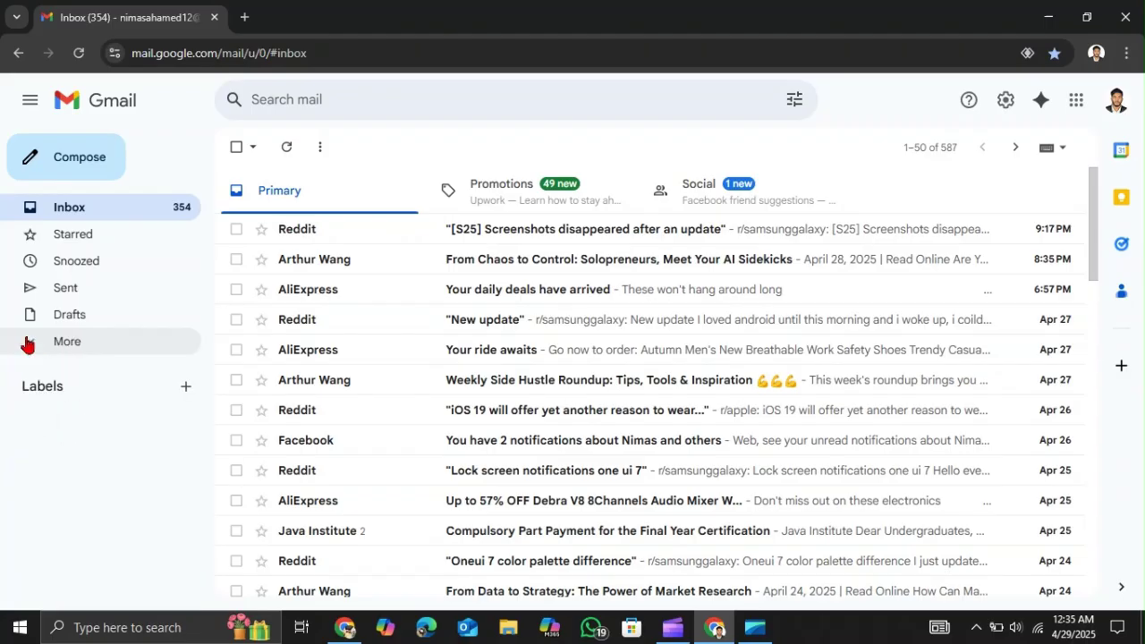
click(17, 345)
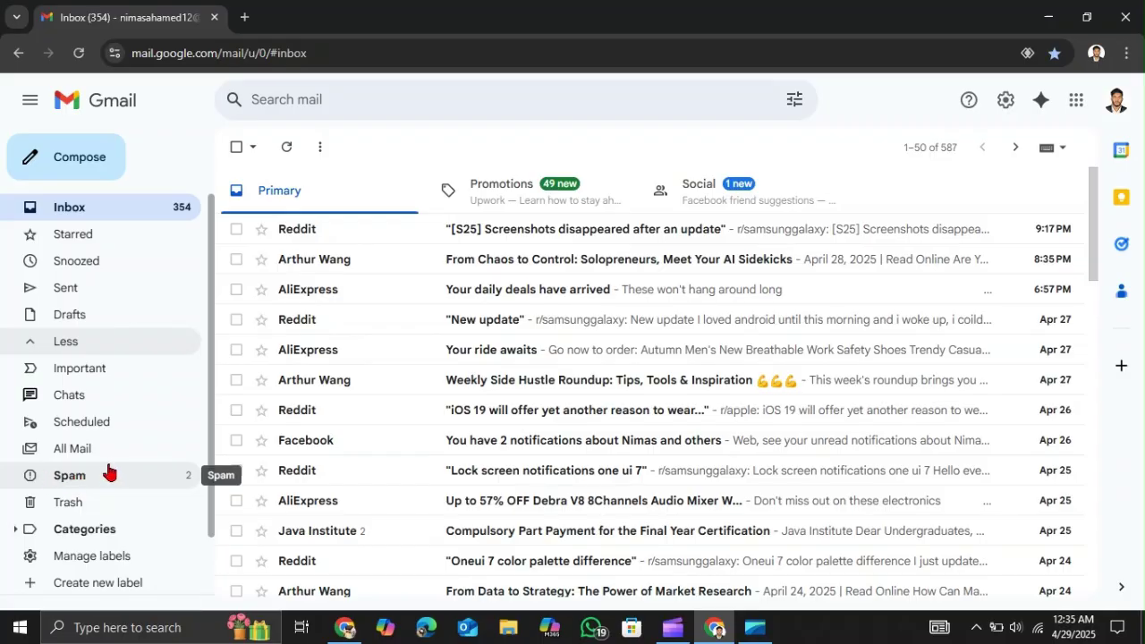
click(80, 490)
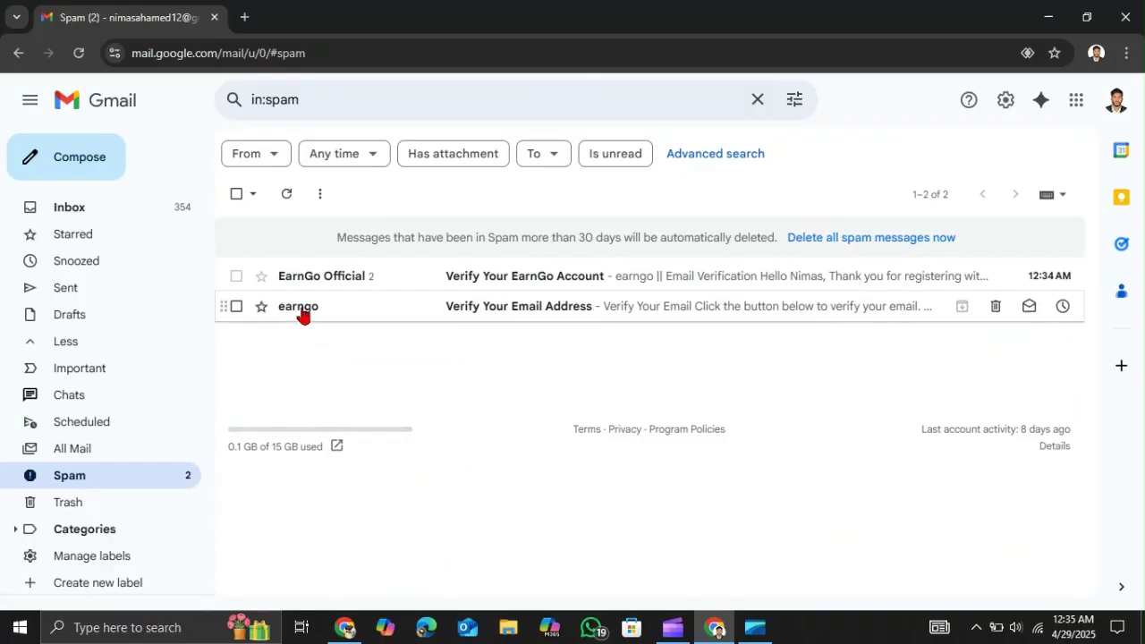
click(341, 284)
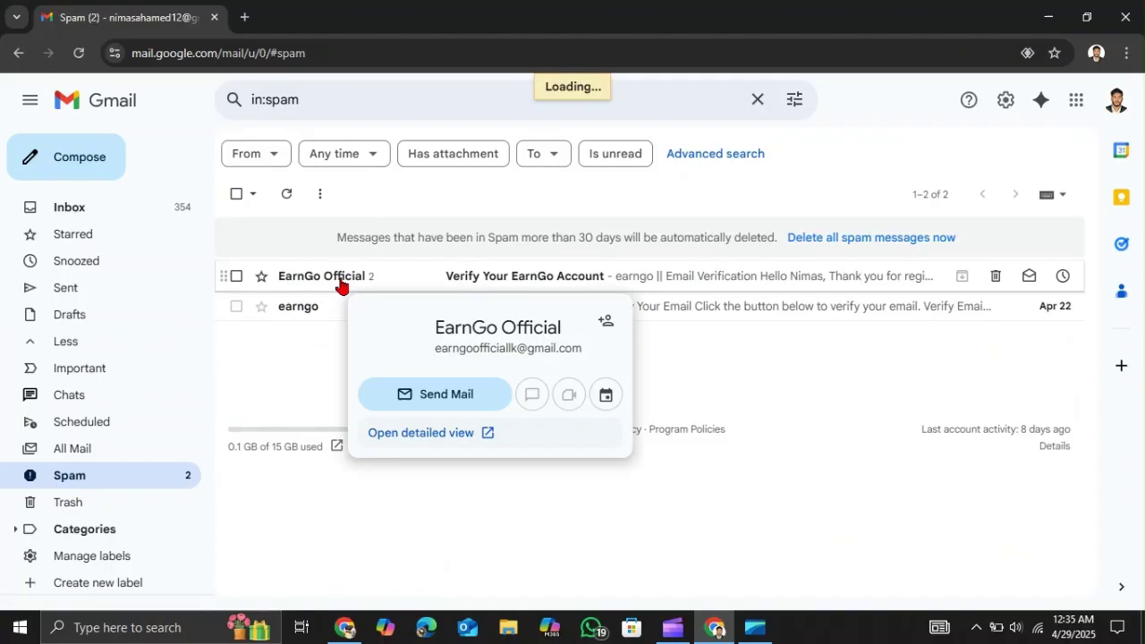
- Read through the EarnGo email and confirm the address with its Verify My Email button
scroll(427, 391, down, 1)
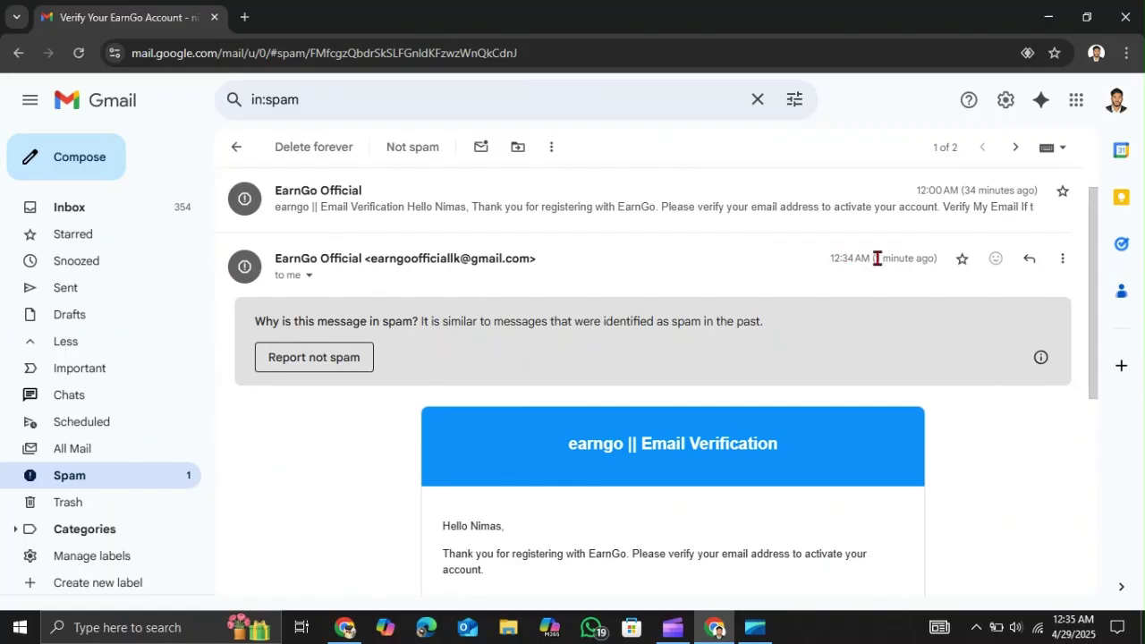
drag(874, 259, 946, 264)
click(910, 279)
scroll(789, 316, down, 3)
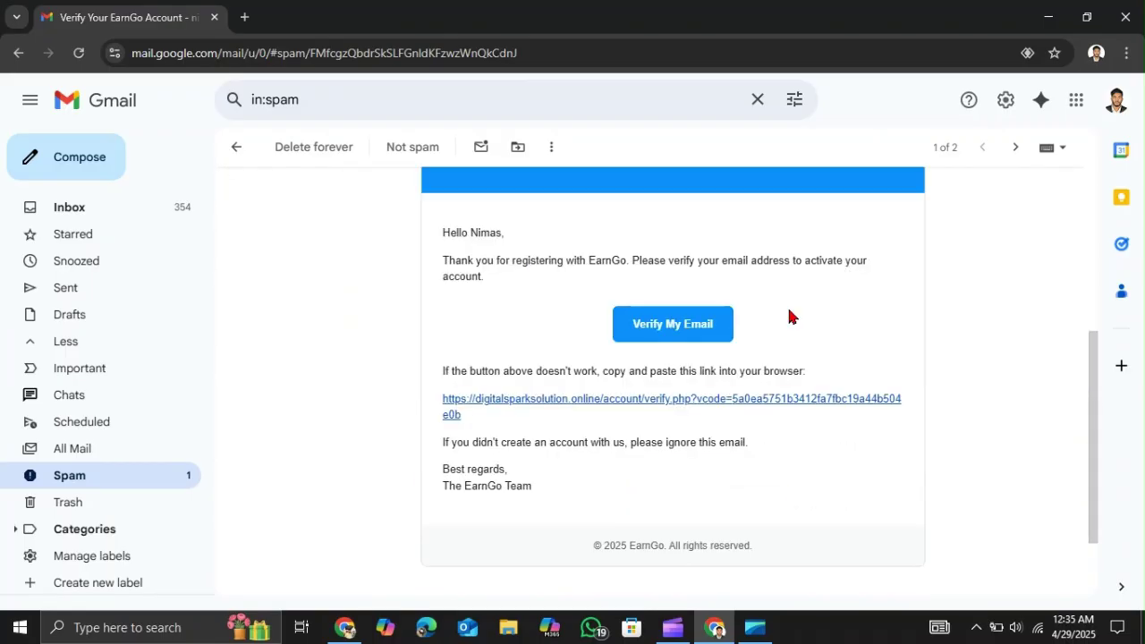
scroll(788, 316, up, 2)
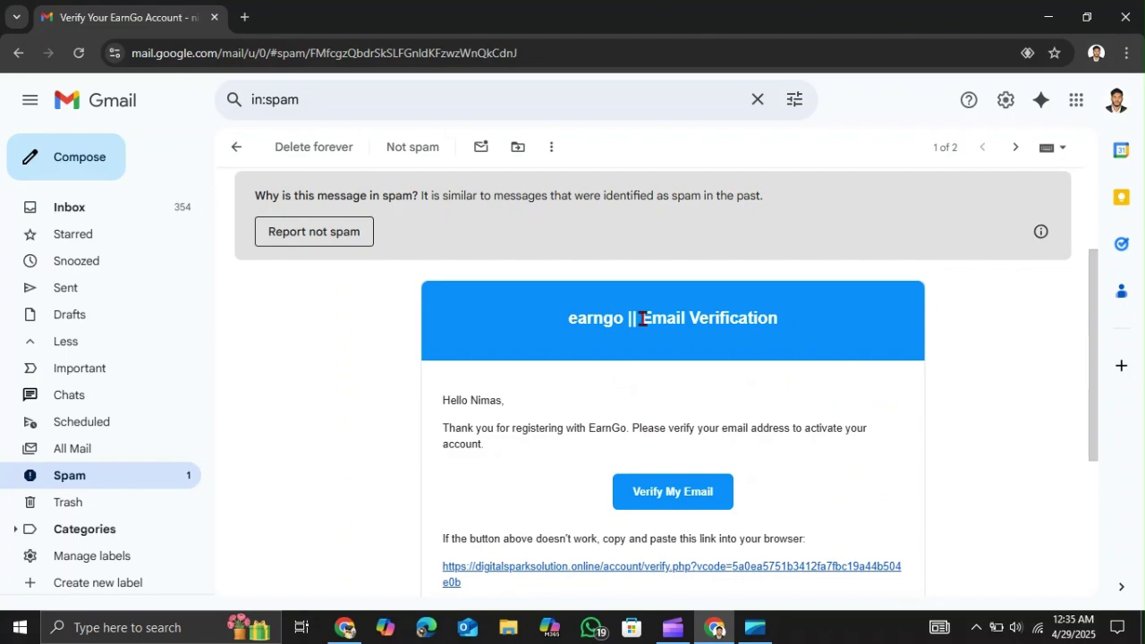
drag(641, 319, 844, 317)
scroll(844, 317, down, 2)
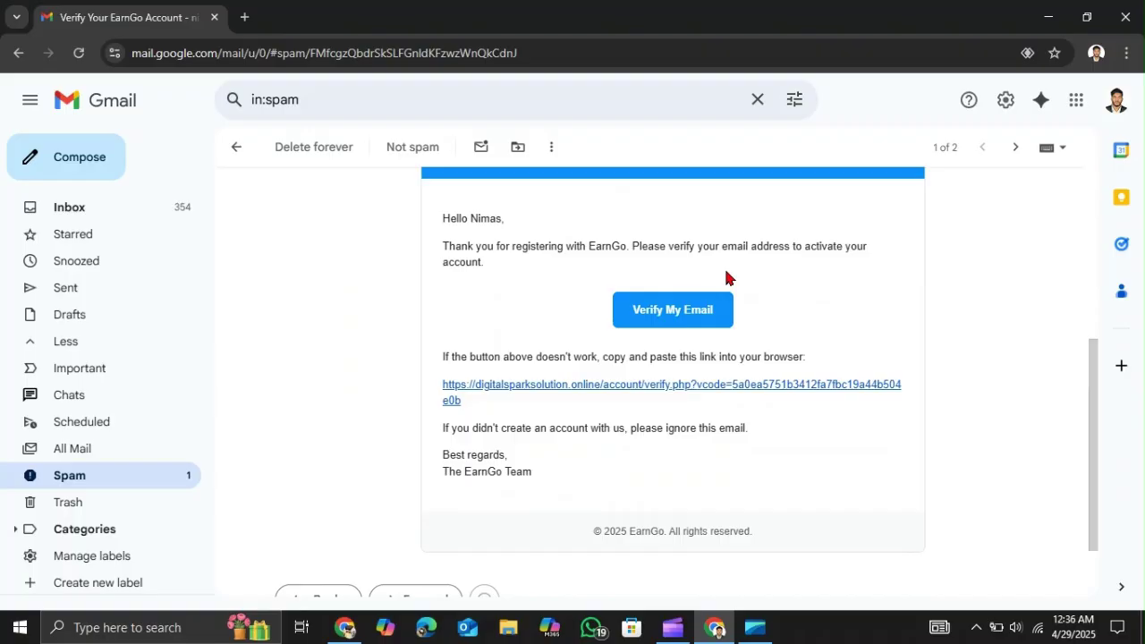
click(673, 311)
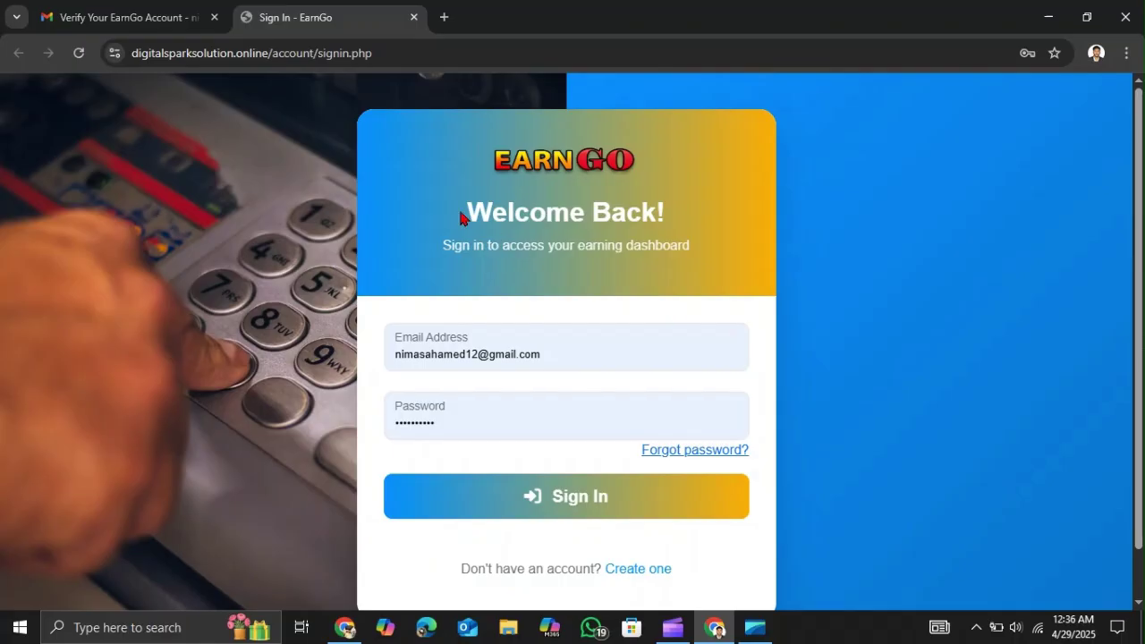
- On the Sign In page, check the prefilled email and password fields, then choose 'Forgot password?'
scroll(531, 242, down, 1)
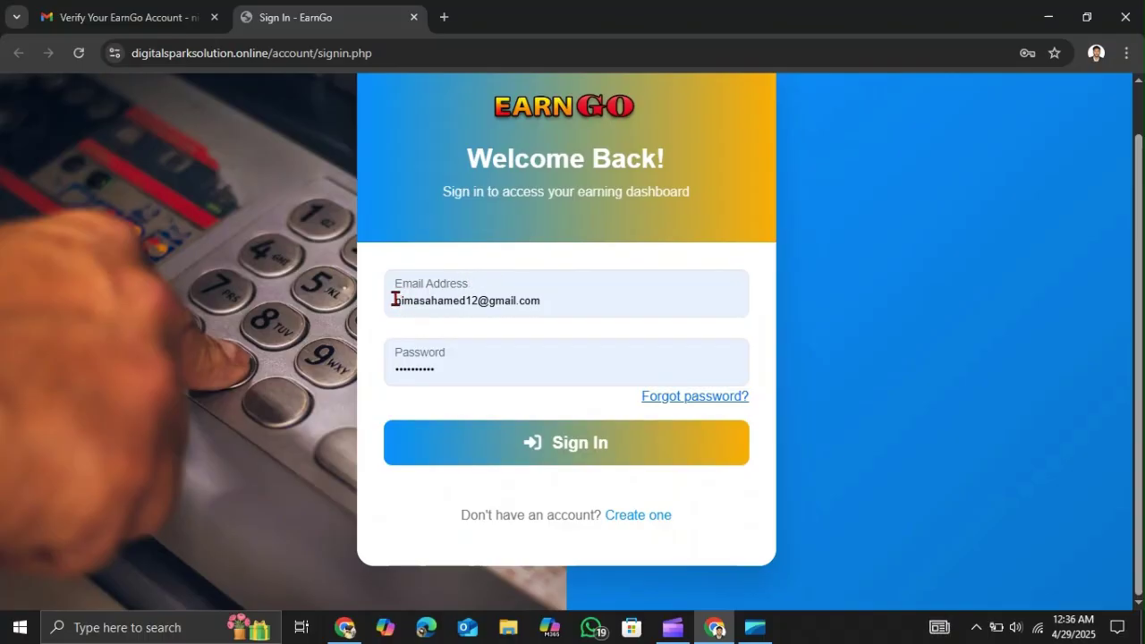
drag(394, 299, 616, 295)
click(616, 295)
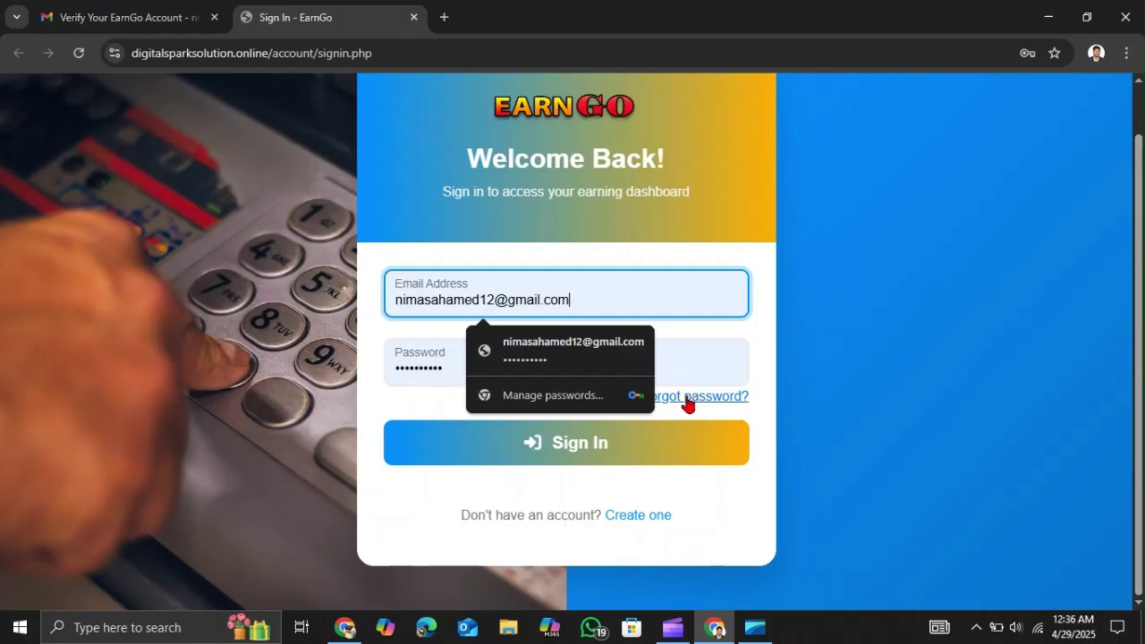
click(448, 361)
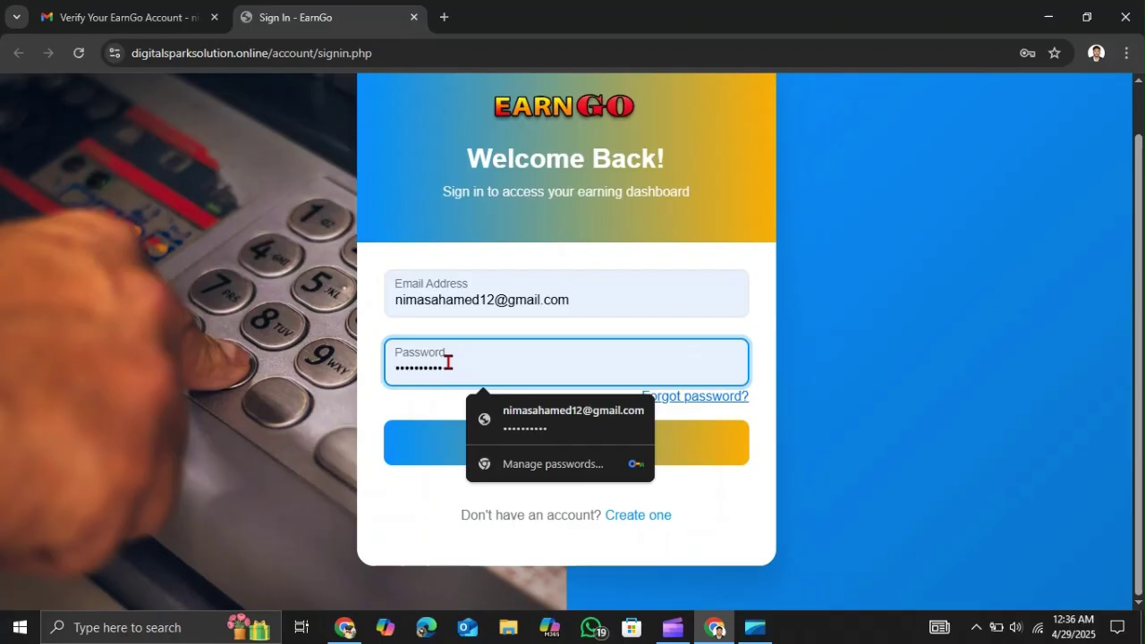
click(708, 398)
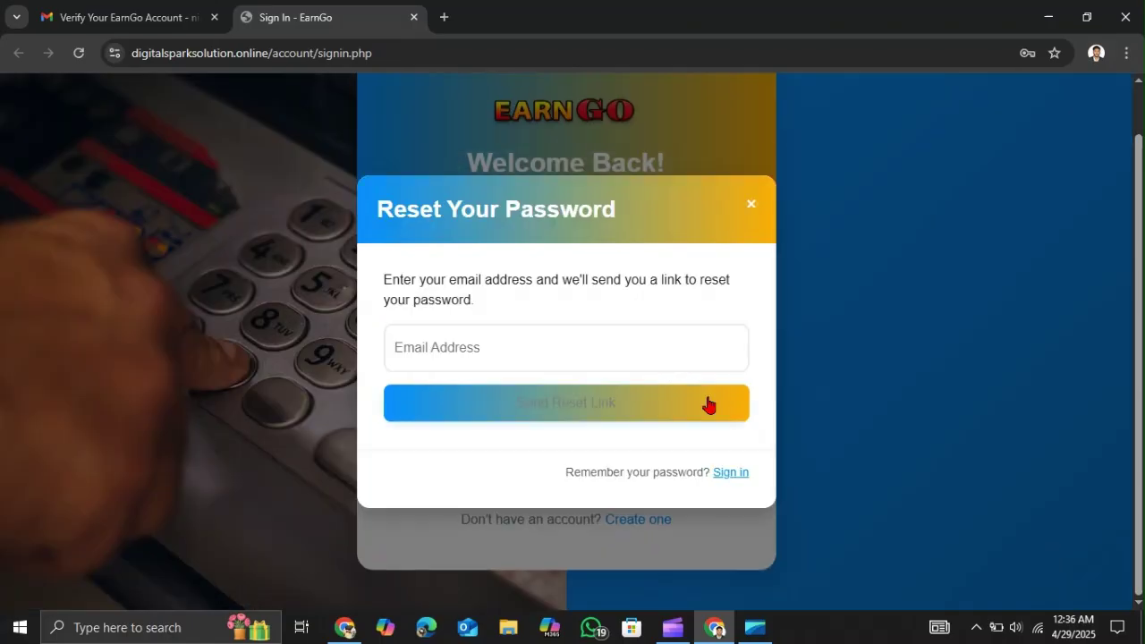
- Focus the reset form's Email Address field, then leave the form via the 'Sign in' link
click(408, 349)
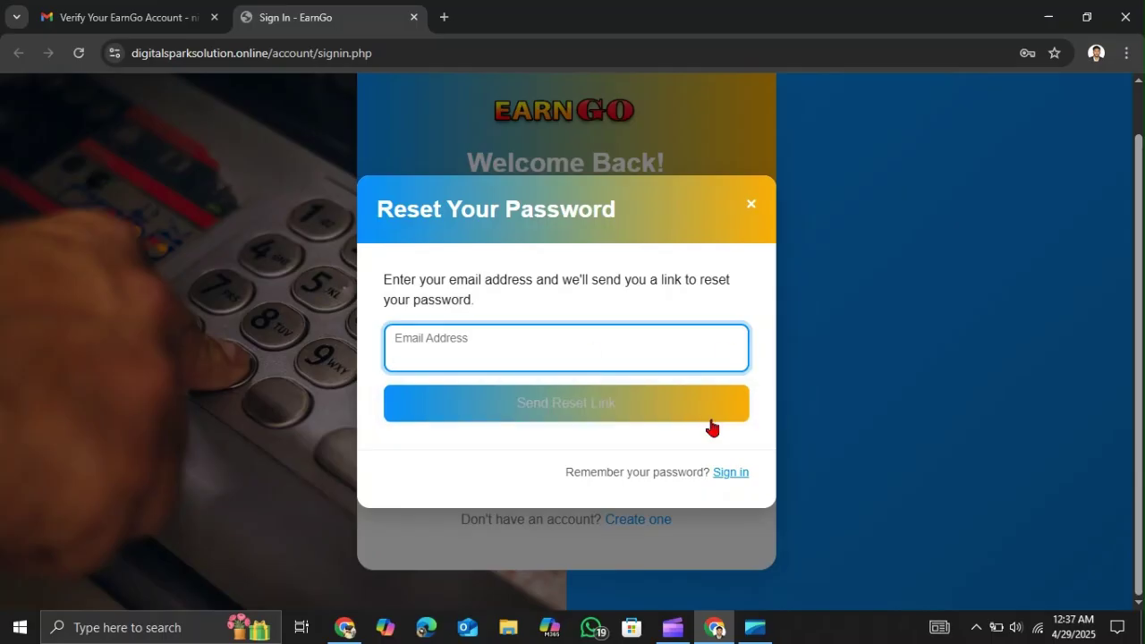
click(726, 472)
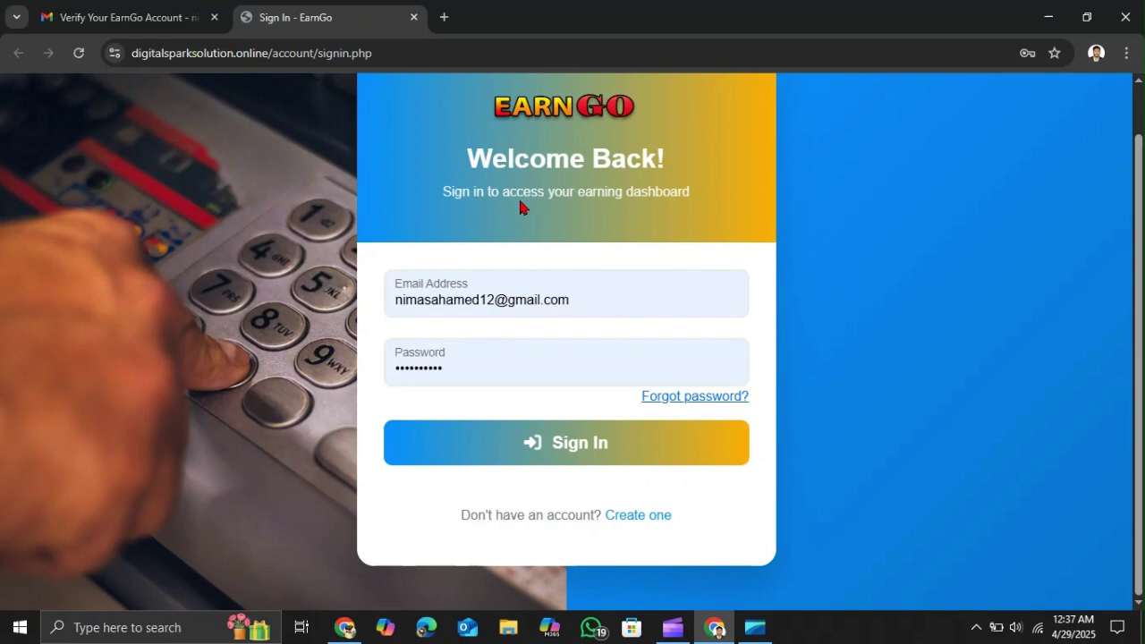
- Replace the saved password with the account password and sign in to EarnGo
double_click(445, 367)
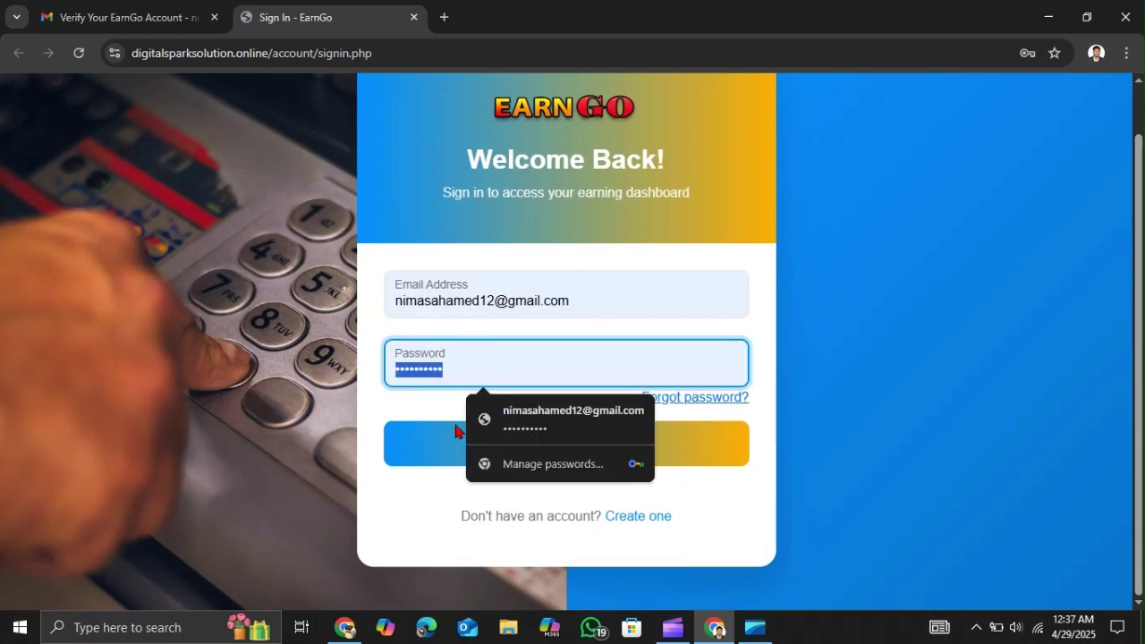
text(••••••)
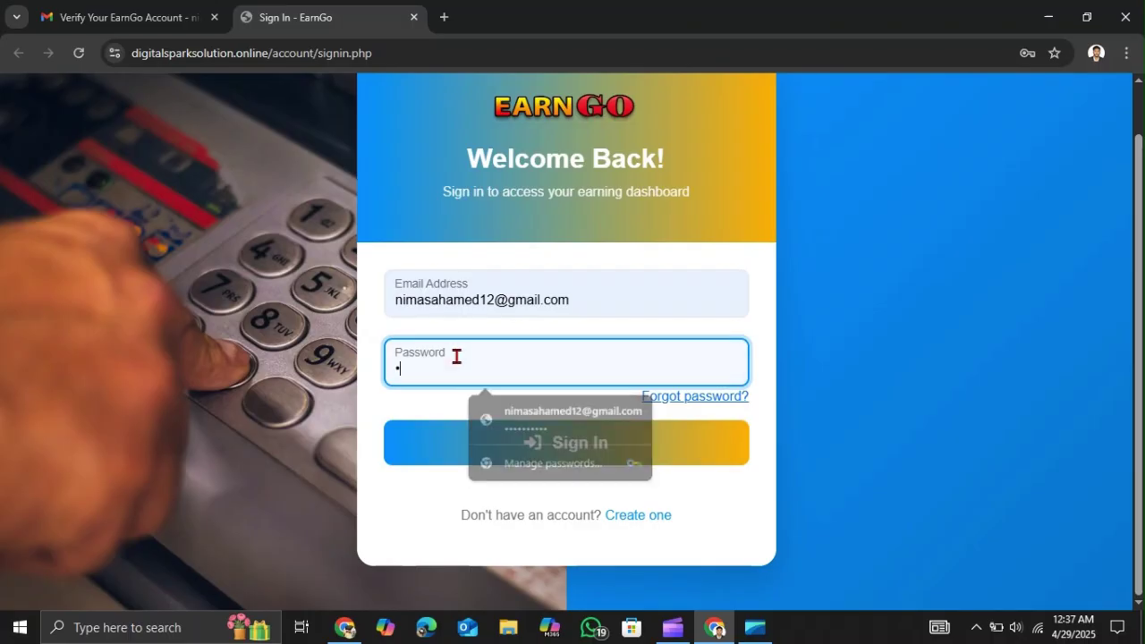
text(••••)
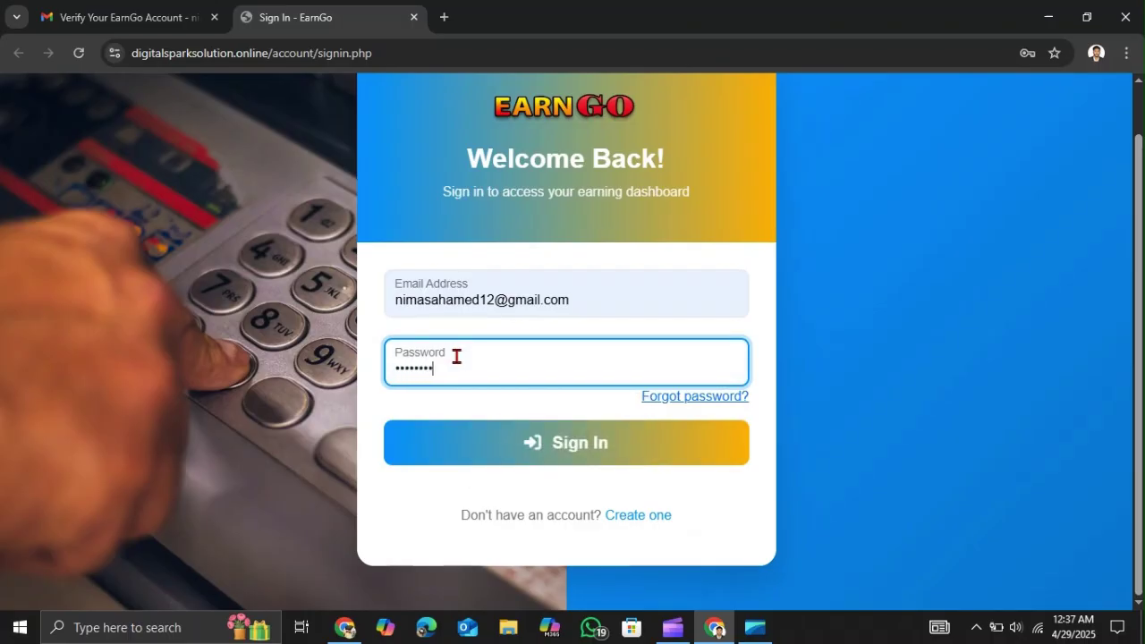
click(563, 444)
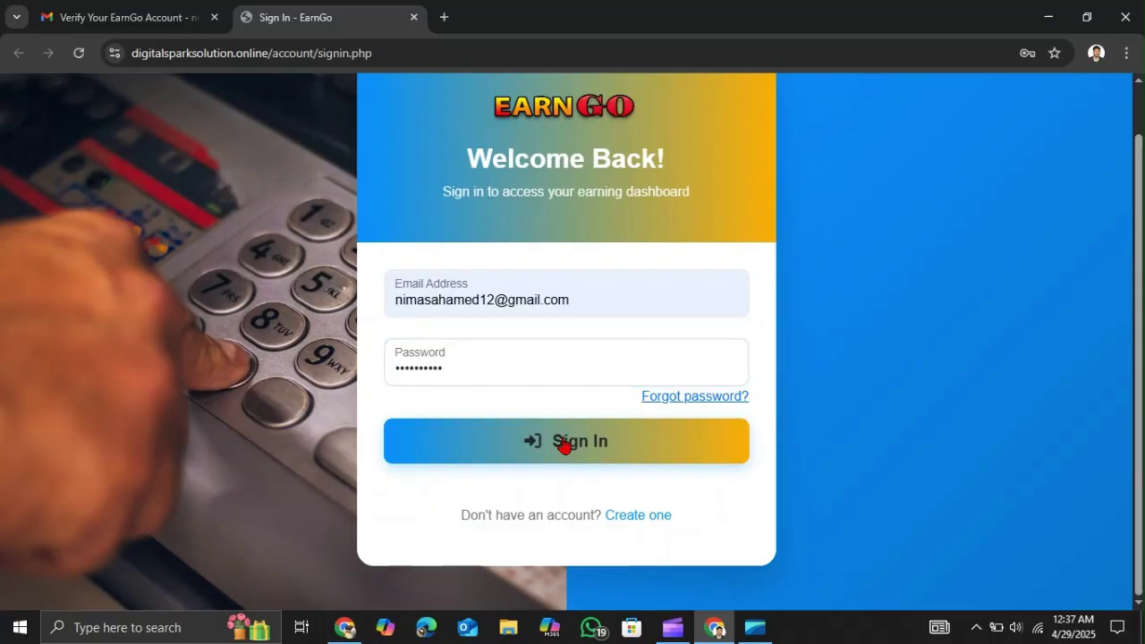
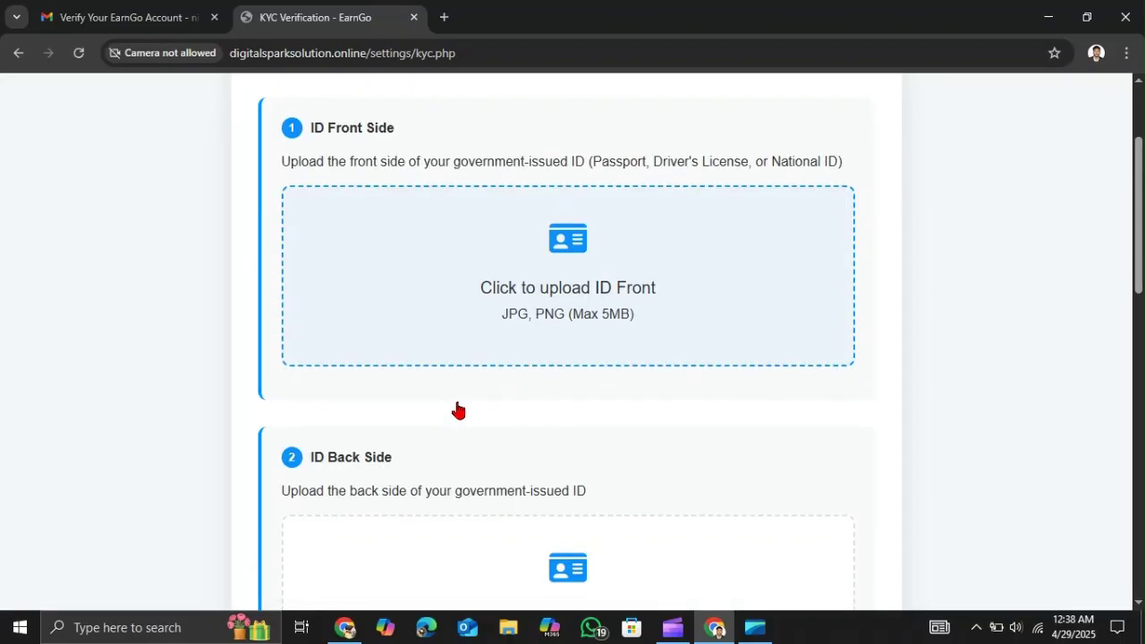
scroll(457, 409, down, 4)
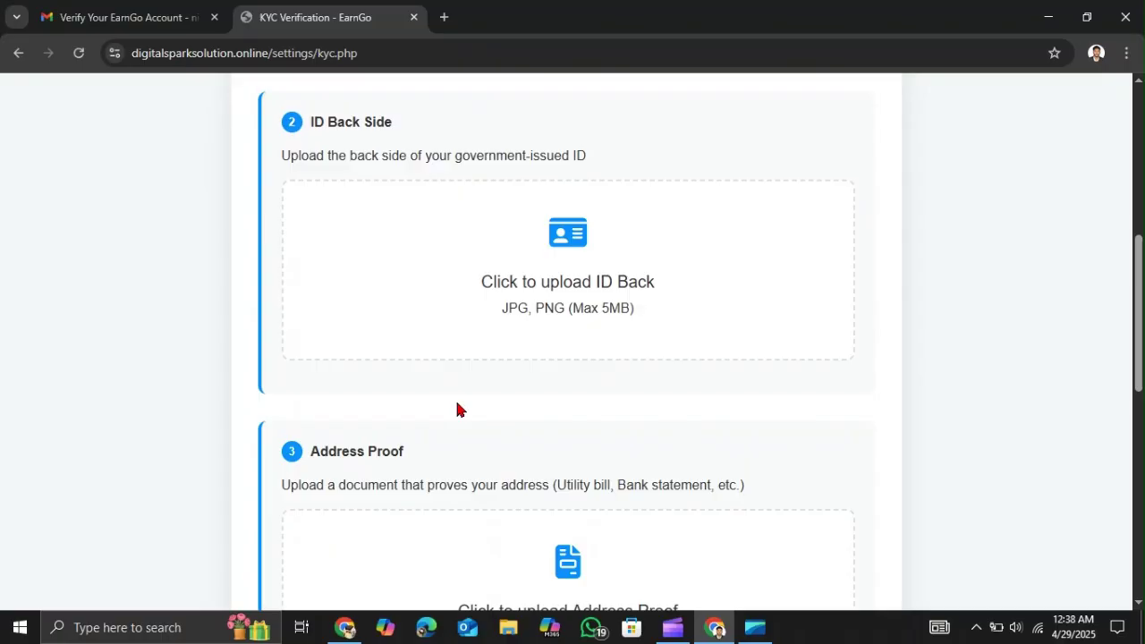
- Pass the ID back side, address proof and face capture sections and choose Skip for Now
scroll(456, 409, down, 8)
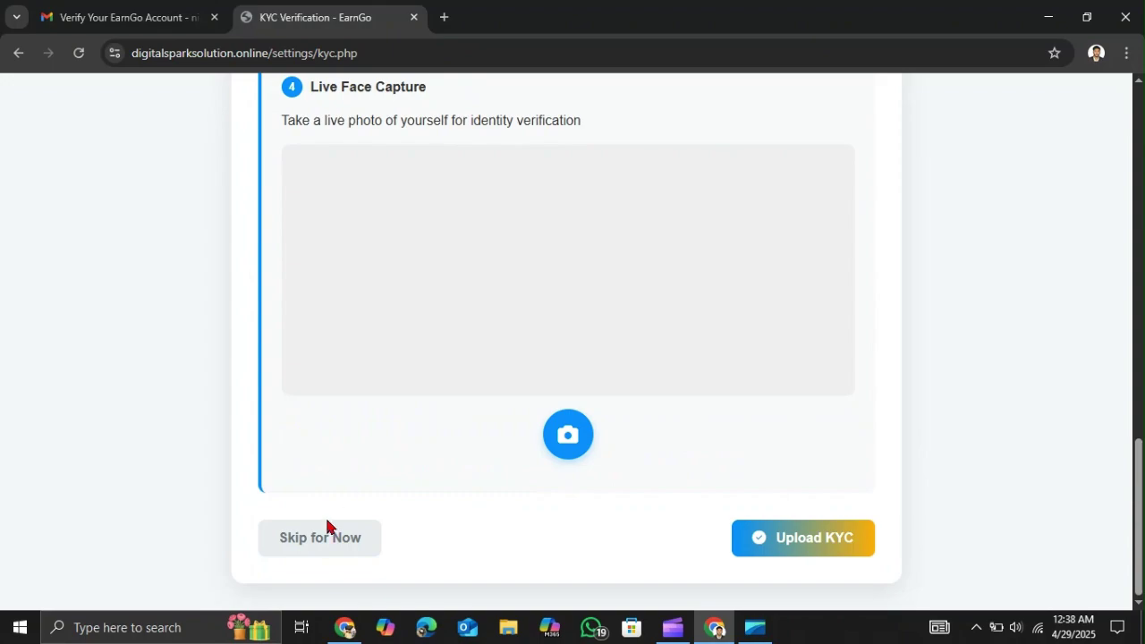
click(324, 535)
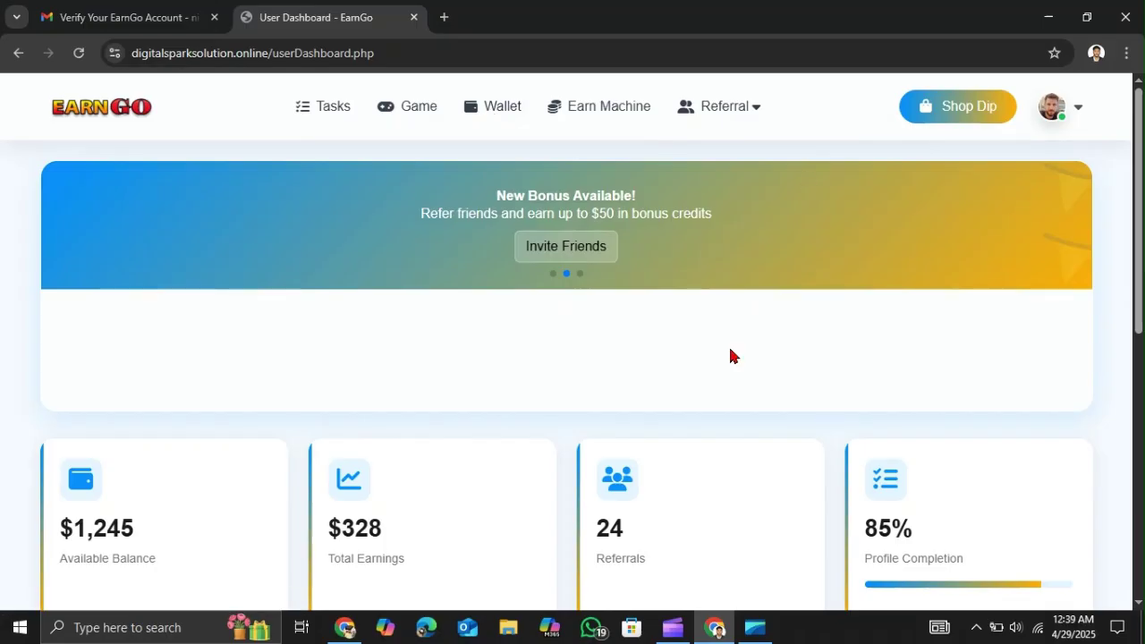
- Look over the dashboard, then go to the Shop Dip store from the top navigation bar
scroll(730, 355, down, 2)
scroll(729, 356, down, 5)
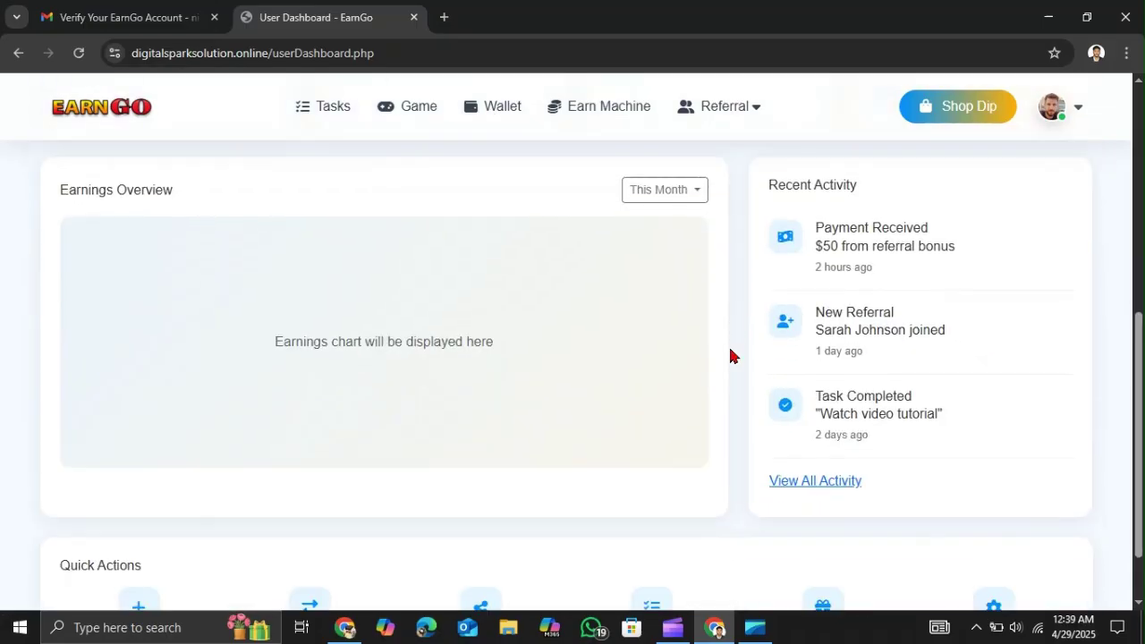
scroll(730, 355, up, 7)
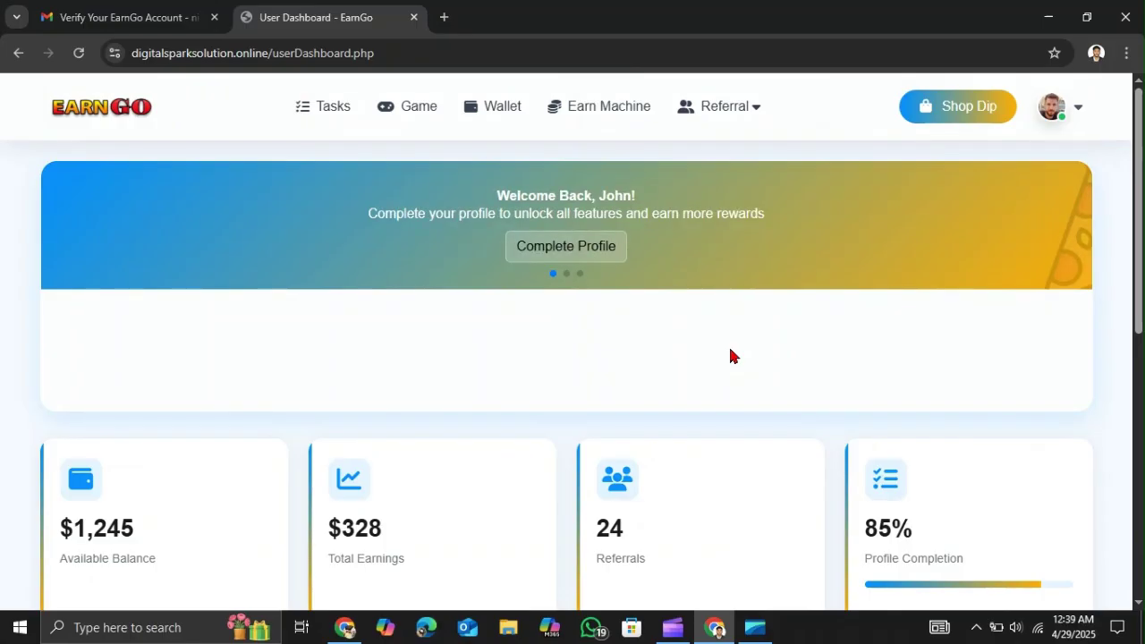
click(963, 121)
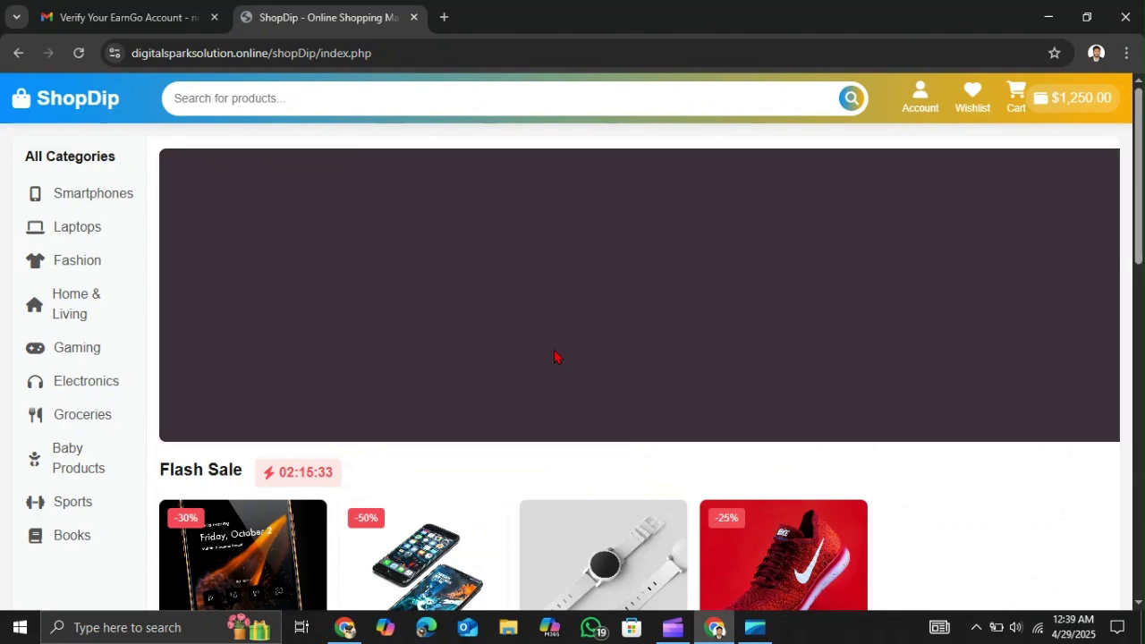
- Browse the ShopDip Flash Sale items, then go back to the EarnGo dashboard
scroll(555, 393, down, 2)
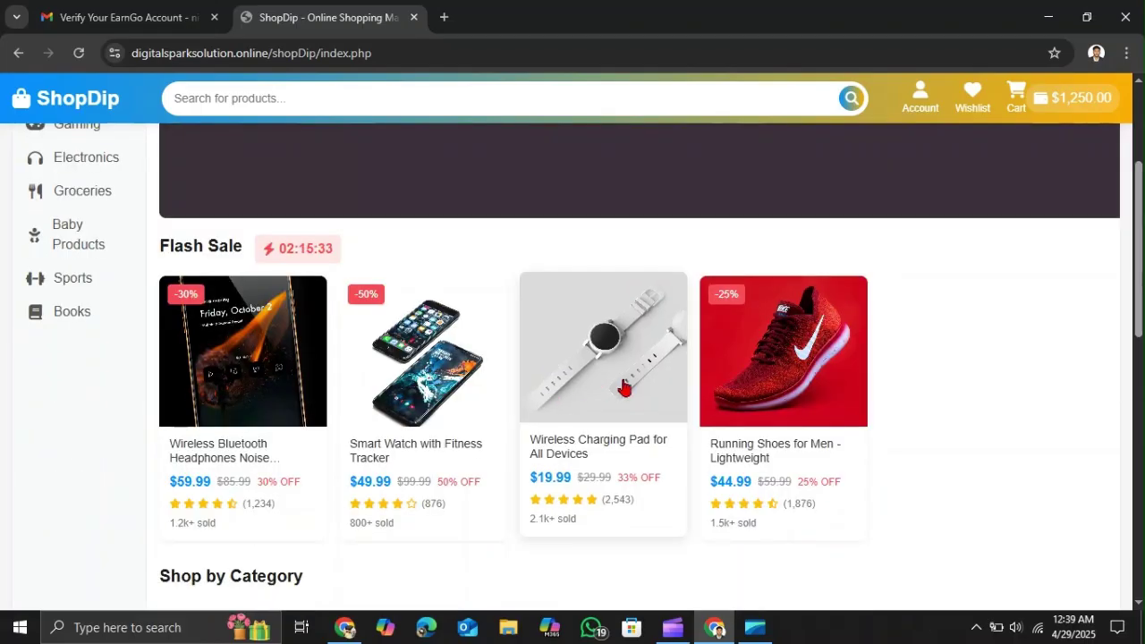
scroll(620, 448, down, 1)
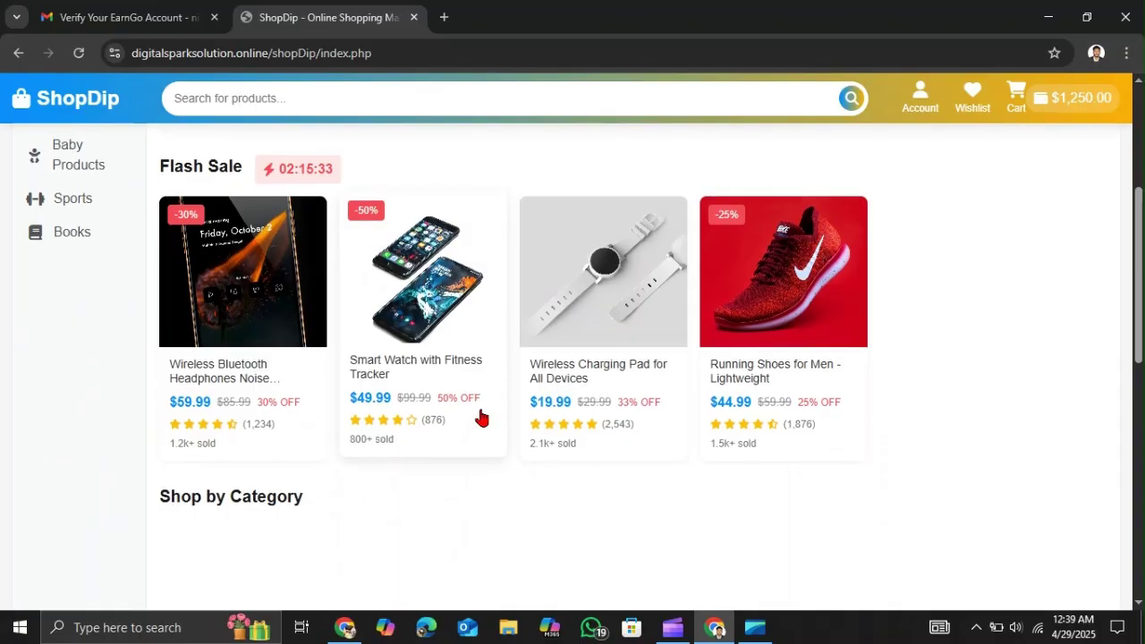
scroll(481, 417, up, 3)
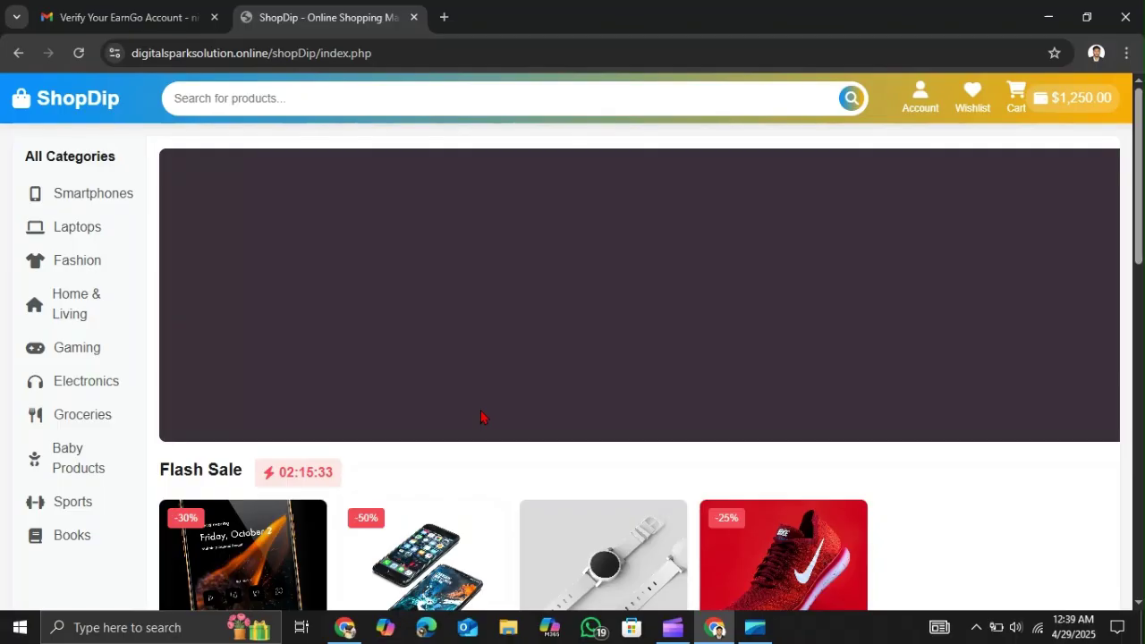
click(18, 54)
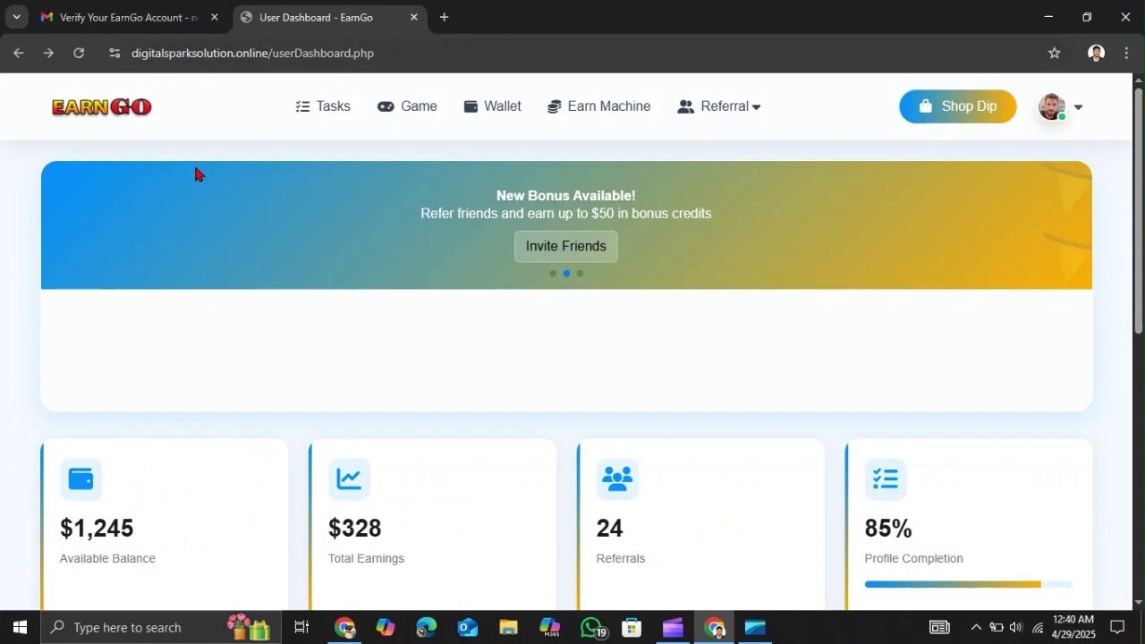
- In the signup-page window, dismiss the Verification Email Sent notice and choose Get Basic (LKR 1000/month)
click(346, 627)
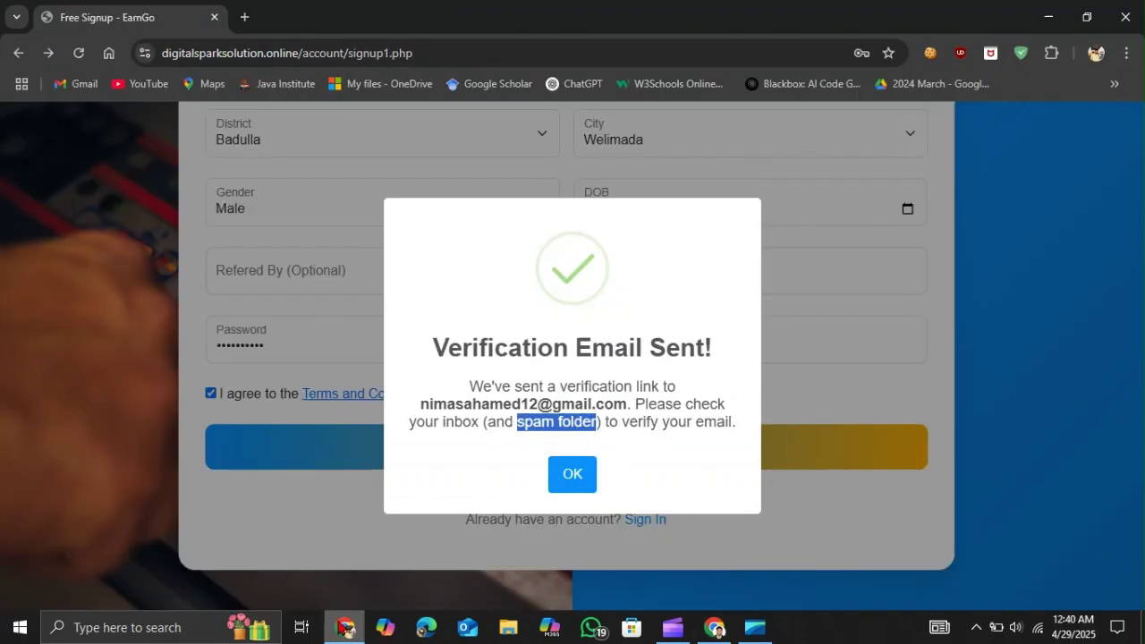
click(572, 474)
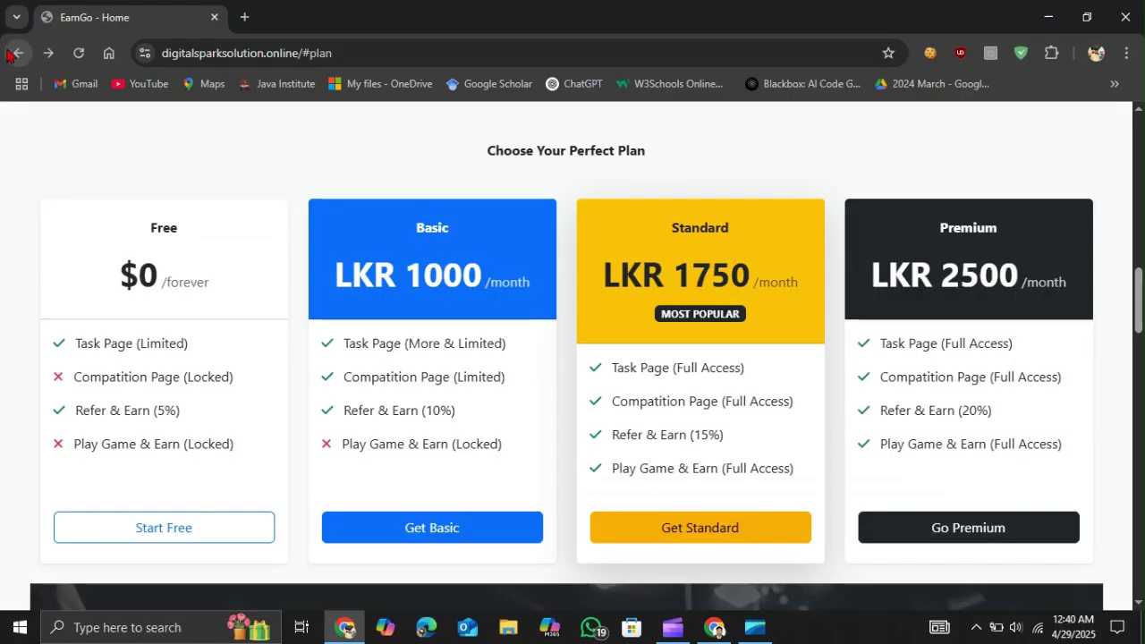
click(423, 527)
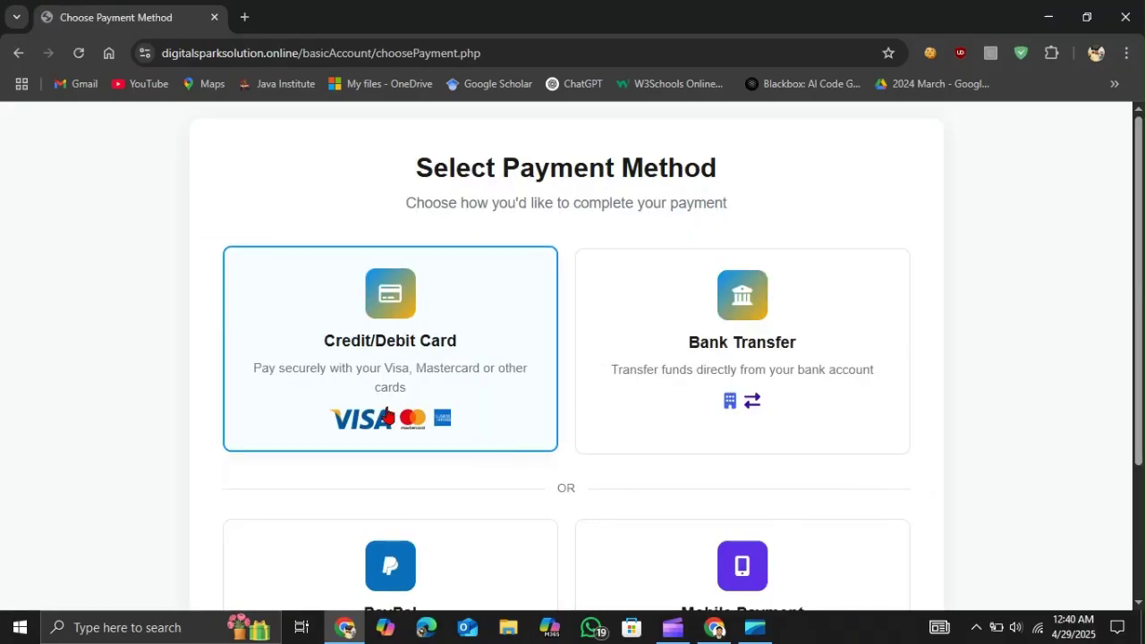
scroll(474, 357, down, 1)
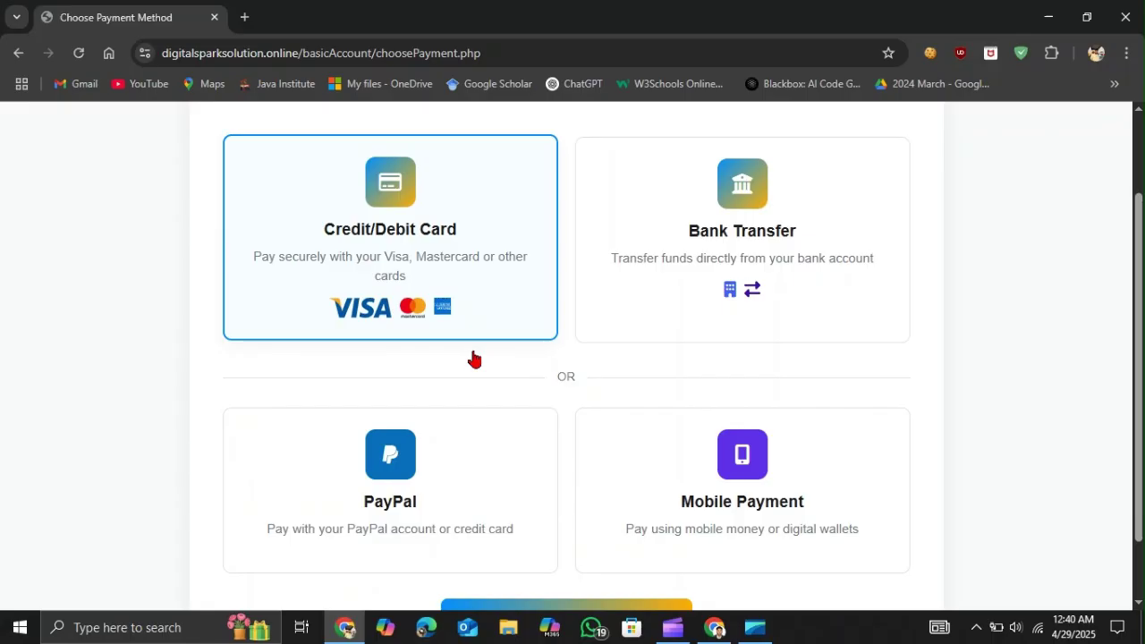
scroll(474, 357, up, 1)
scroll(474, 357, down, 1)
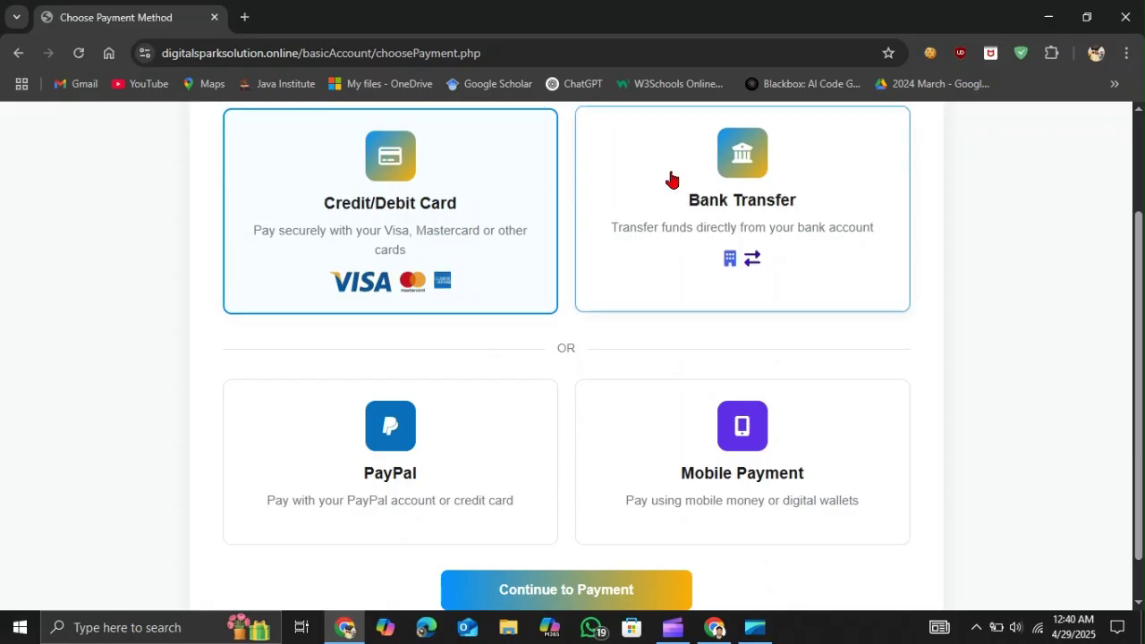
click(680, 202)
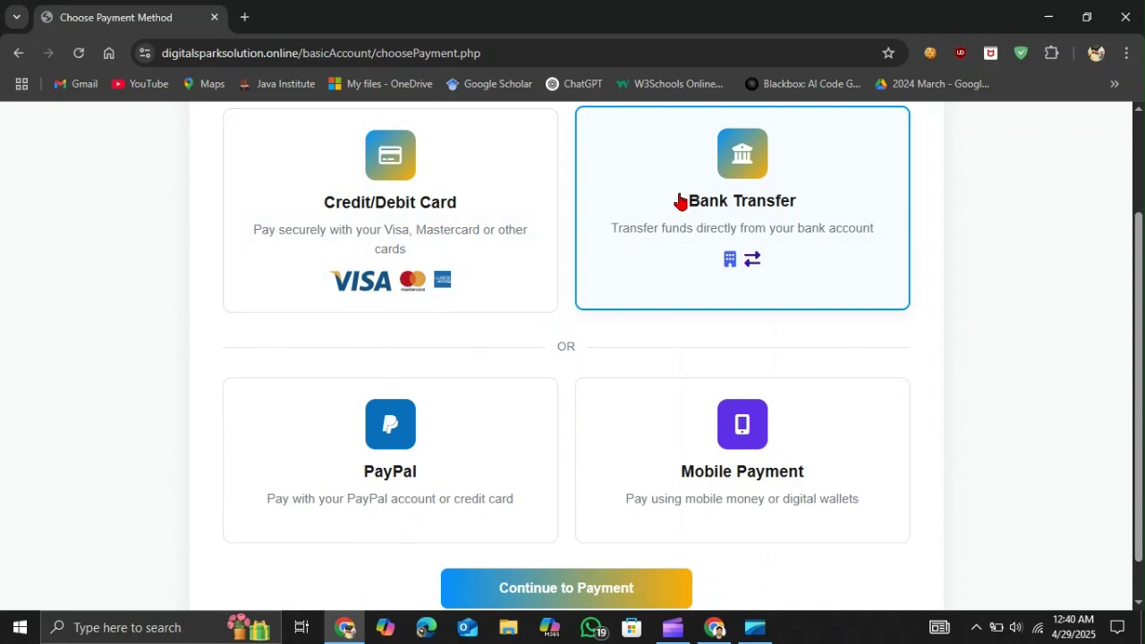
click(393, 462)
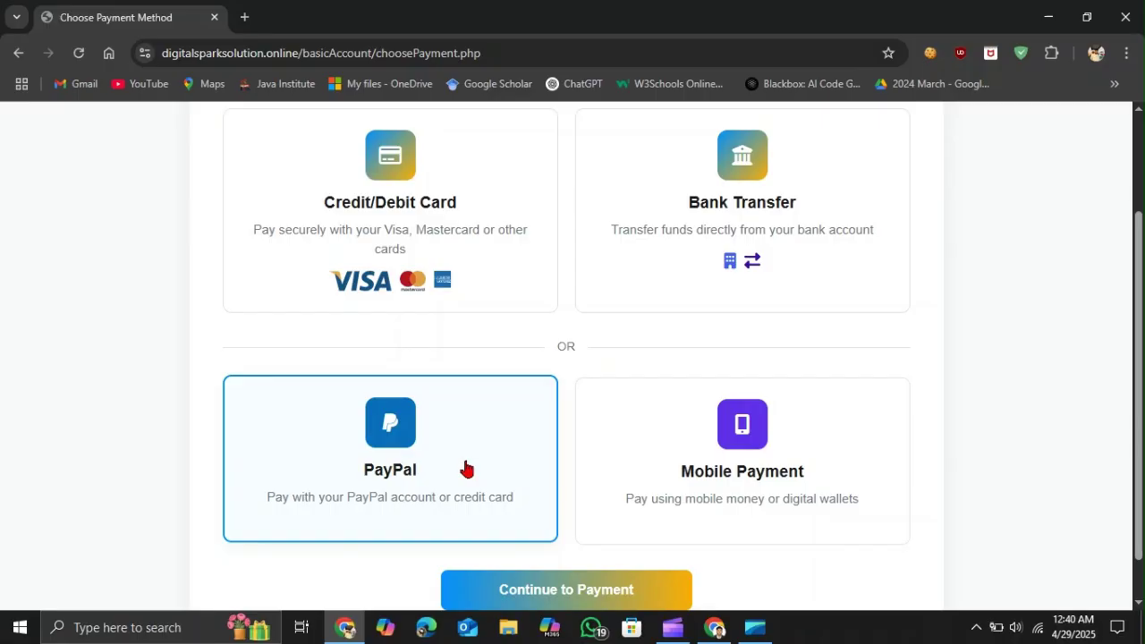
click(673, 477)
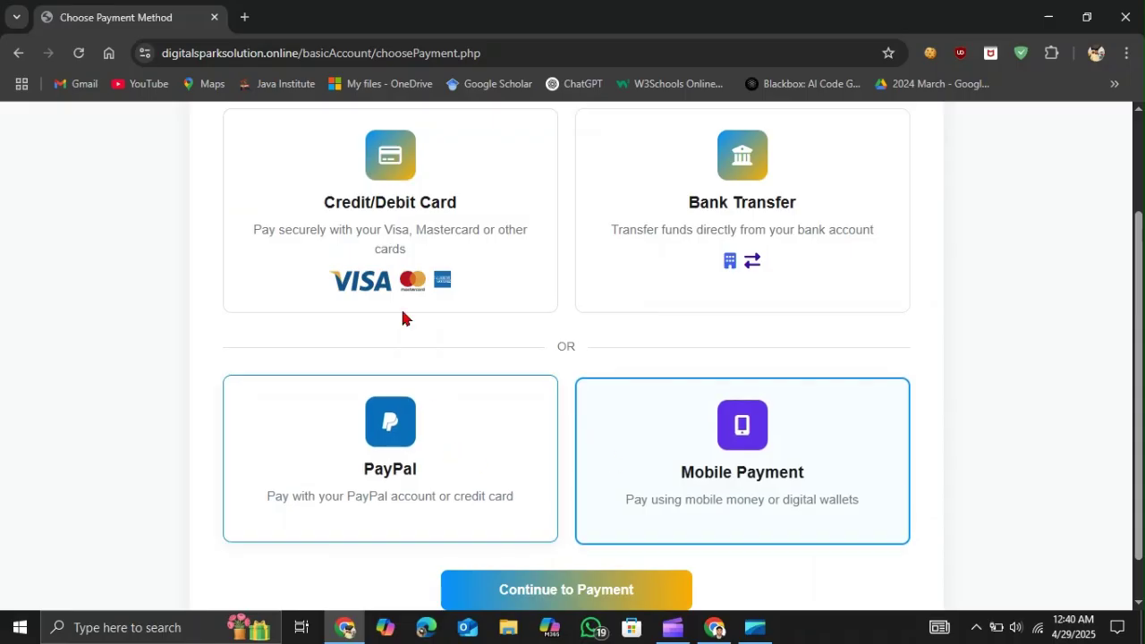
click(397, 234)
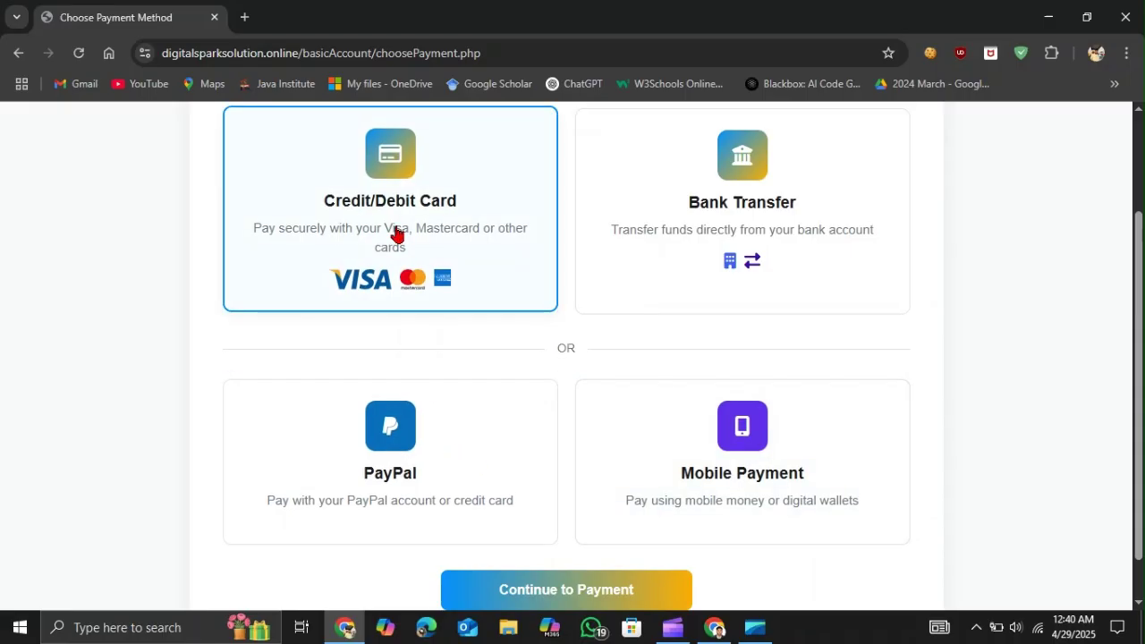
click(601, 224)
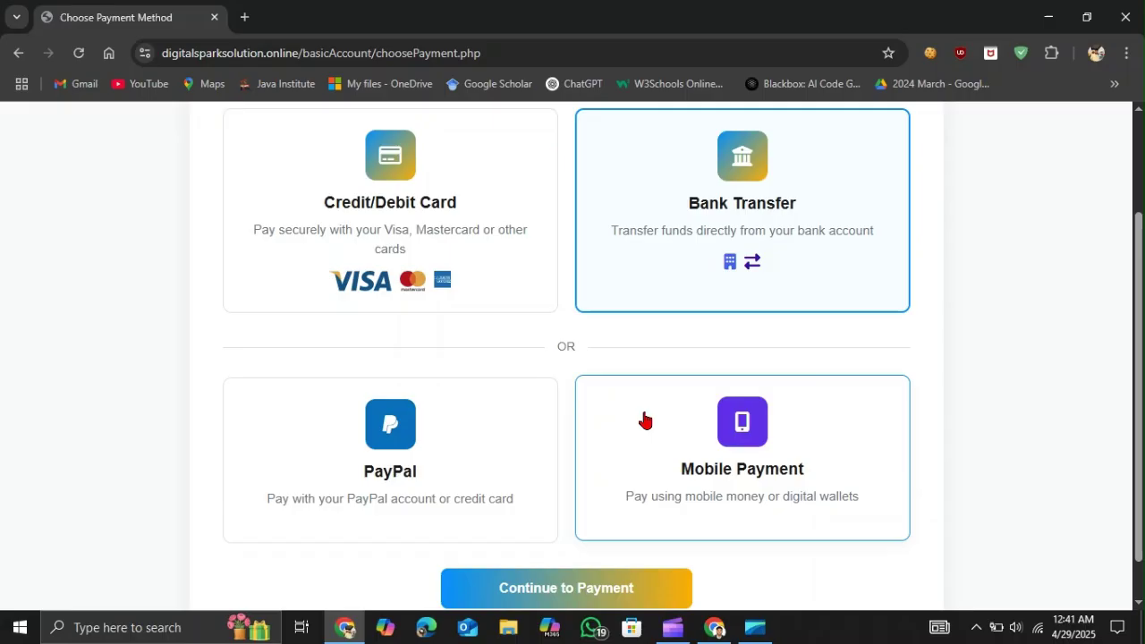
click(480, 277)
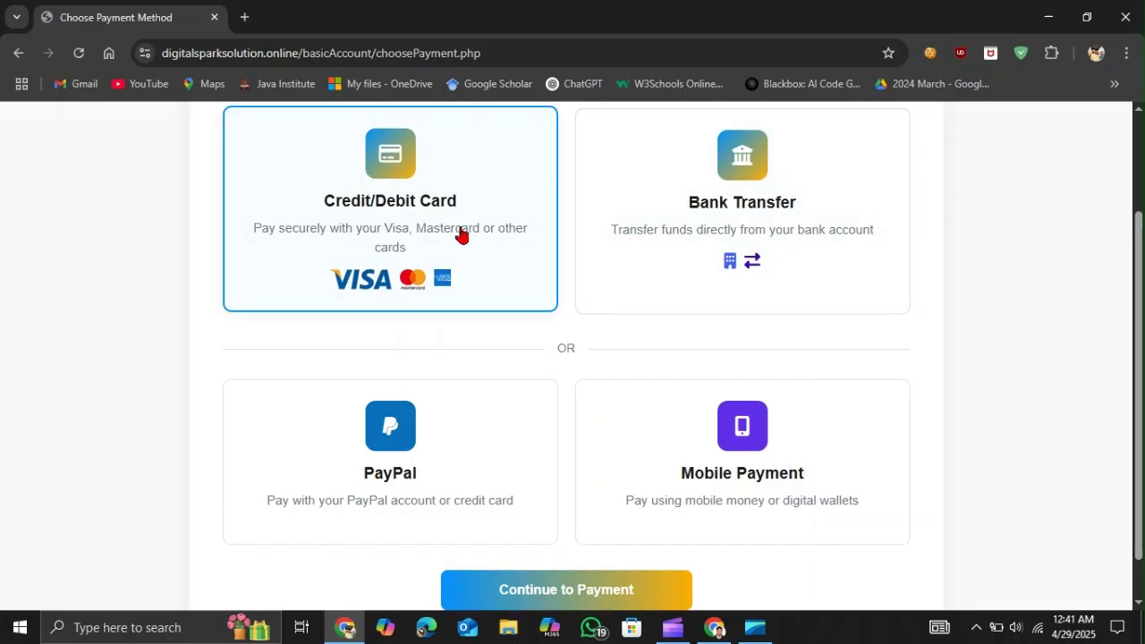
scroll(462, 251, down, 1)
- Try proceeding with the first payment option, then proceed with Bank Transfer further down instead
click(543, 551)
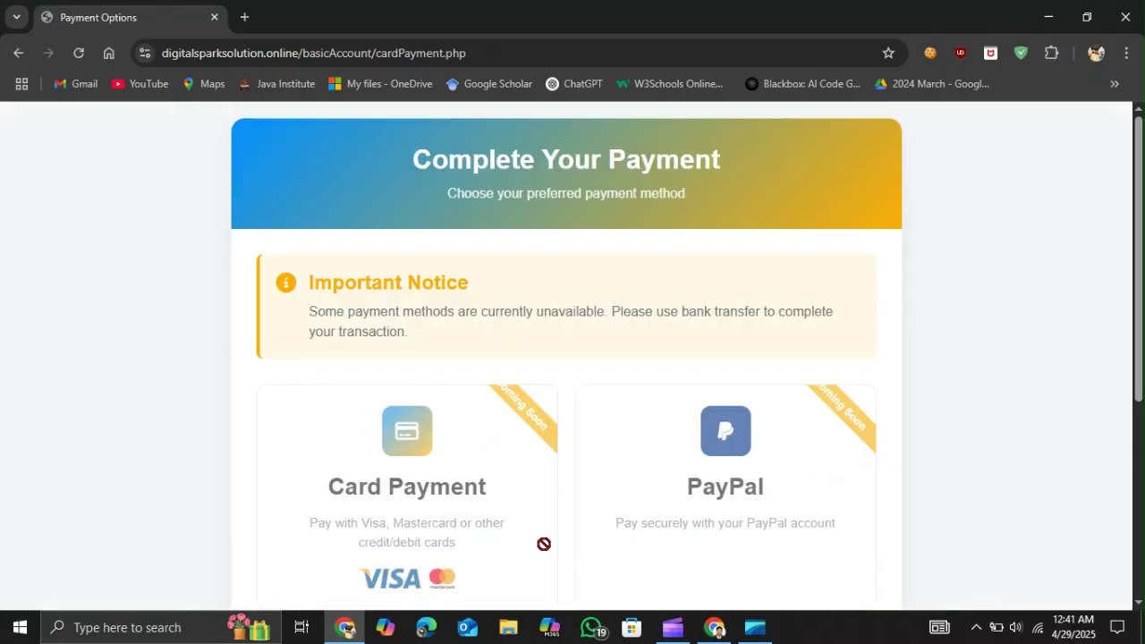
scroll(492, 347, down, 1)
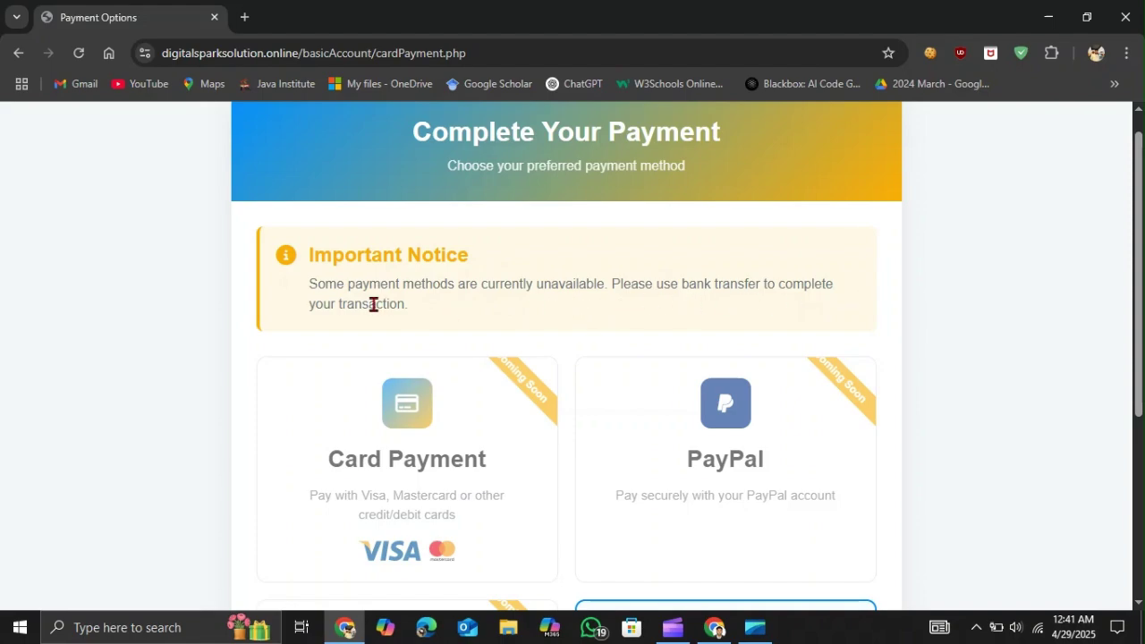
scroll(435, 323, down, 1)
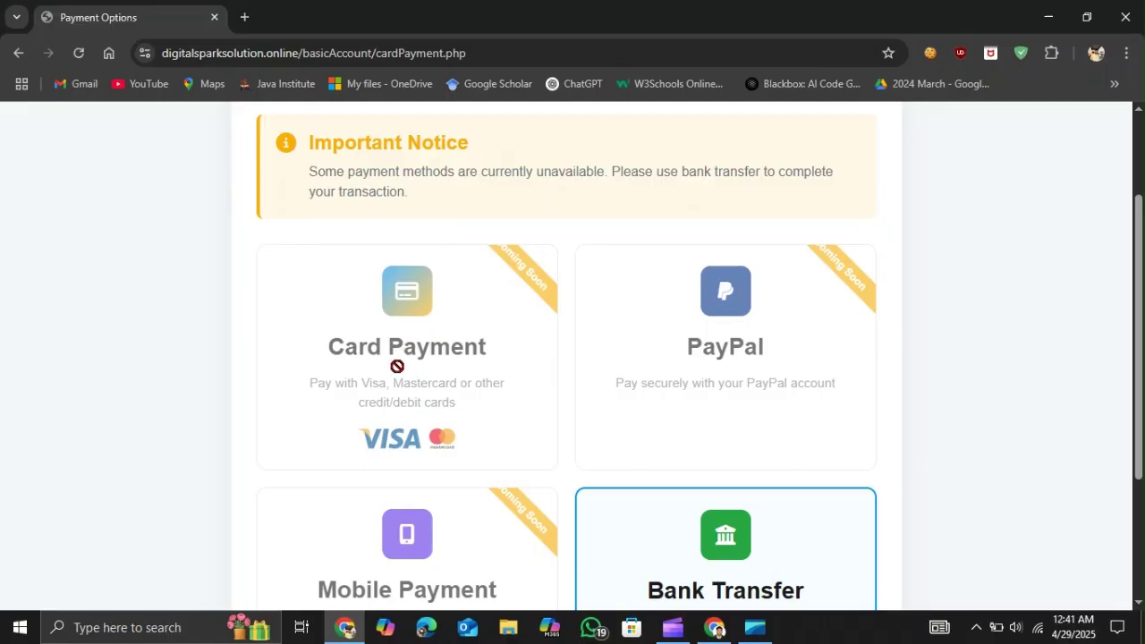
scroll(493, 388, down, 1)
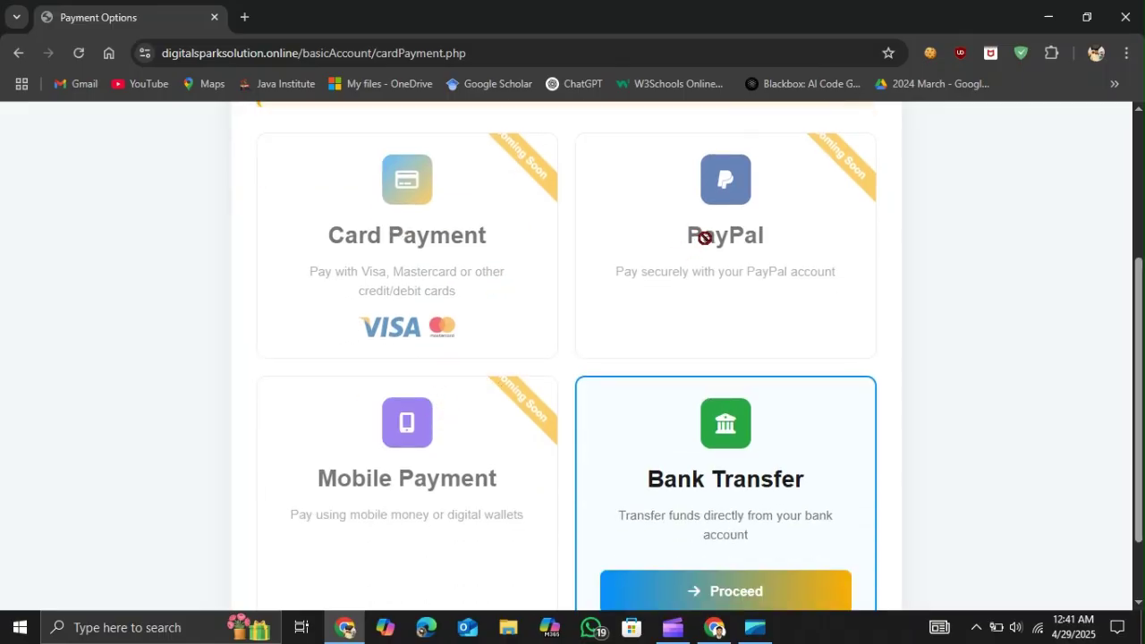
scroll(687, 357, down, 1)
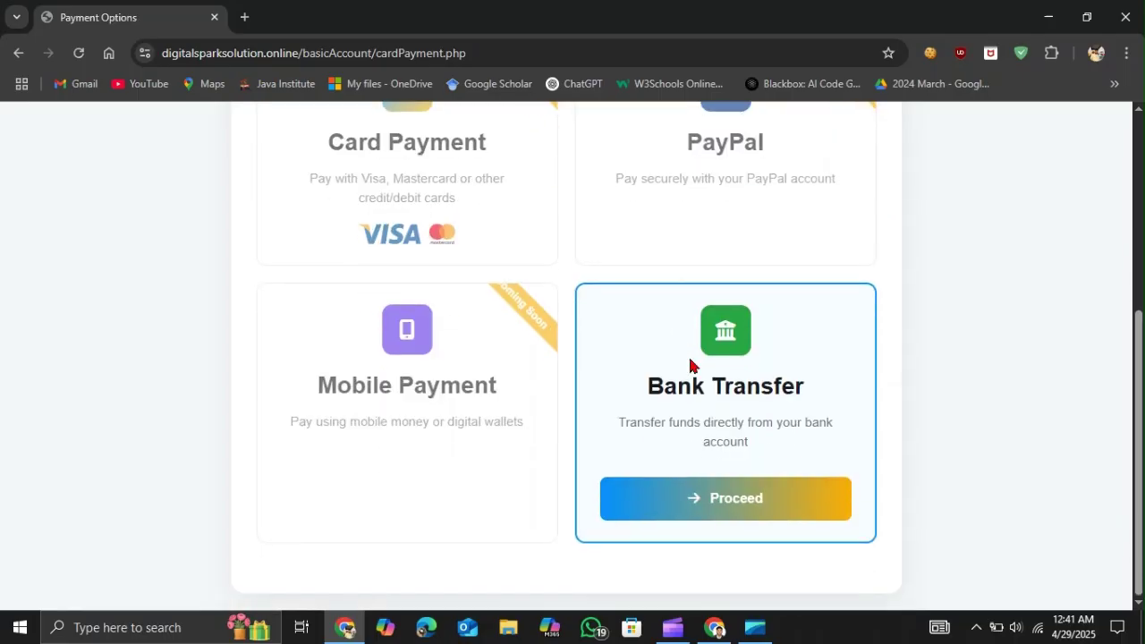
click(706, 506)
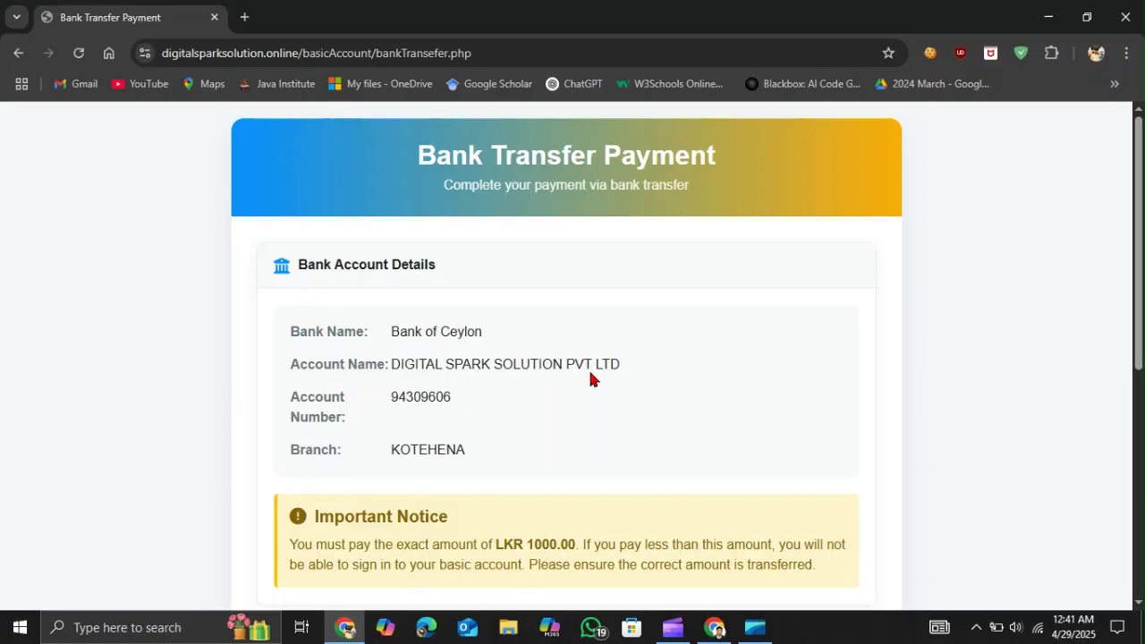
- Scroll to the Upload Payment Slip form and focus its email field, then dismiss the email suggestions
scroll(589, 373, down, 1)
scroll(590, 373, down, 1)
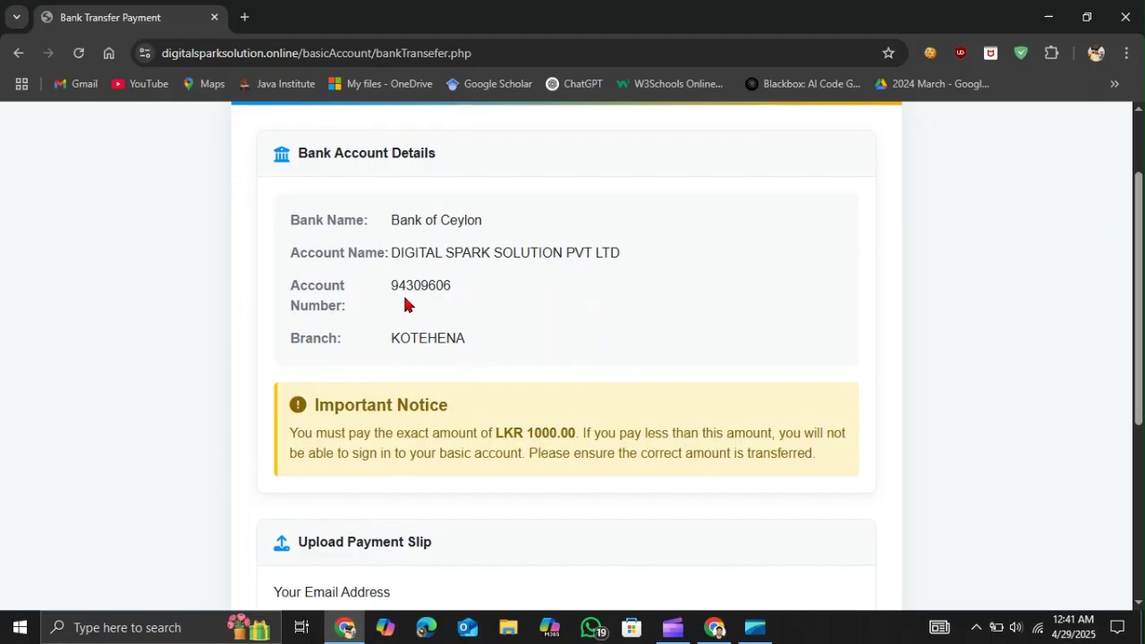
scroll(473, 340, down, 1)
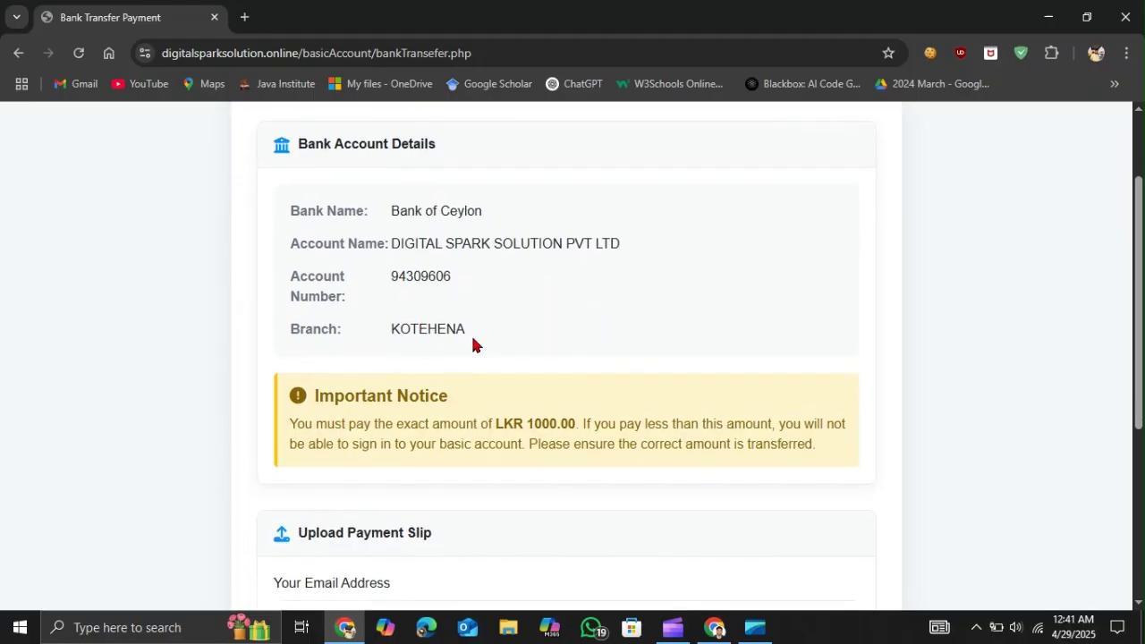
scroll(474, 345, down, 1)
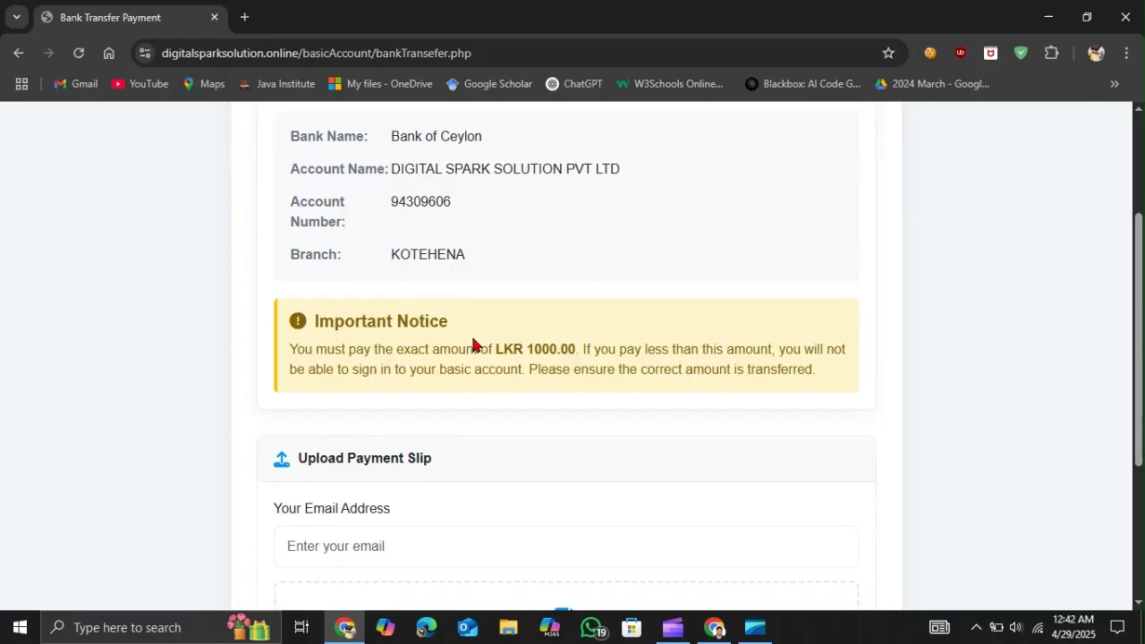
scroll(473, 345, down, 3)
click(331, 286)
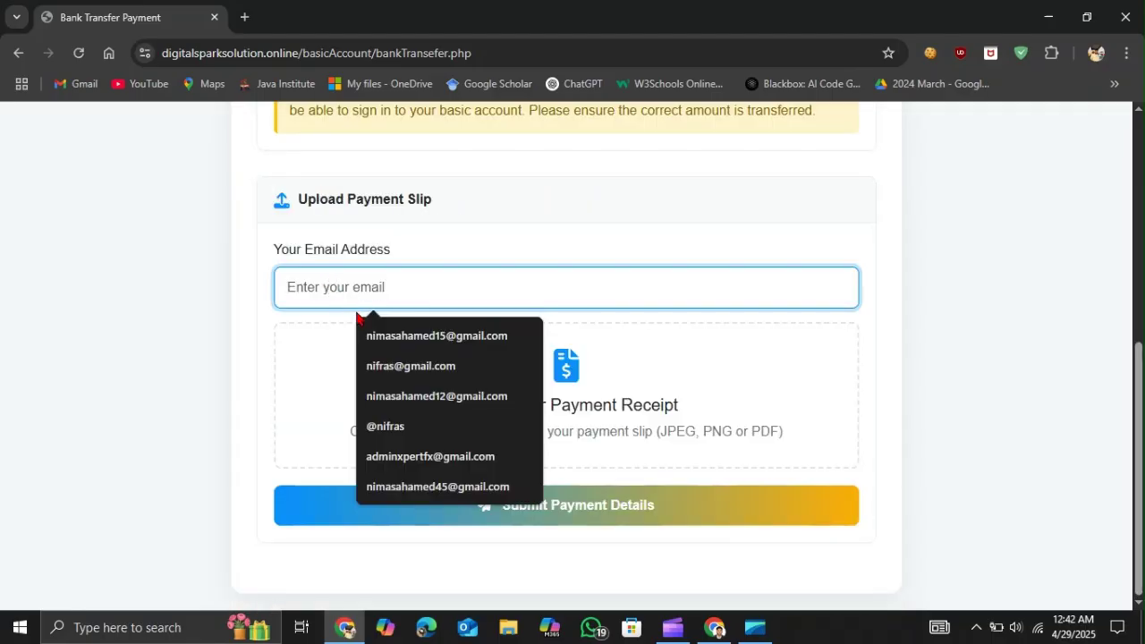
click(187, 396)
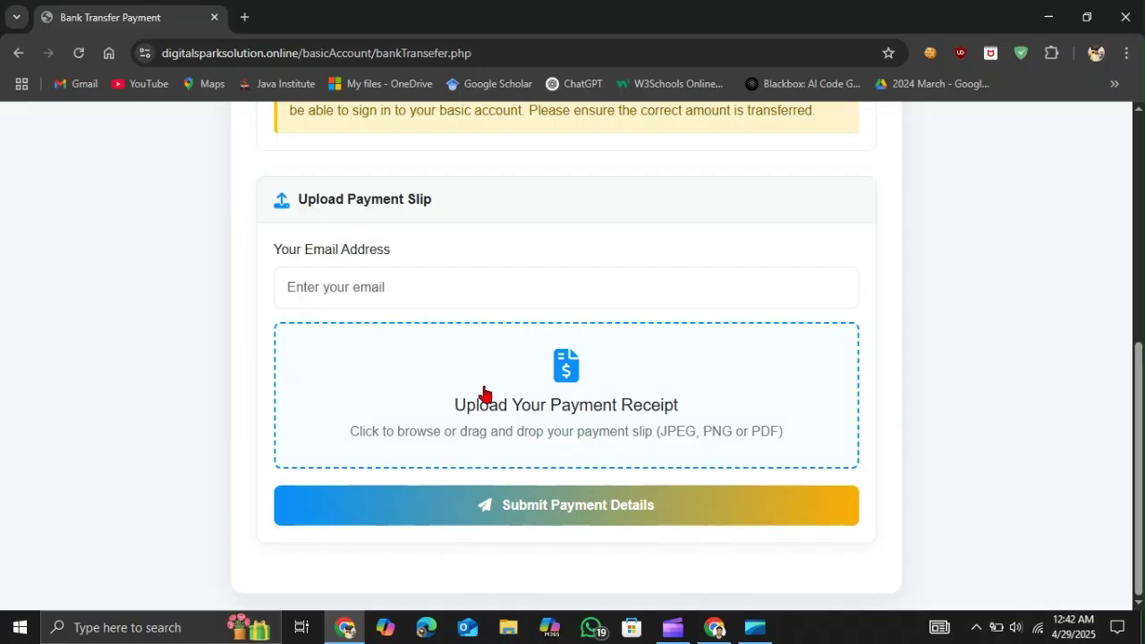
scroll(483, 393, up, 2)
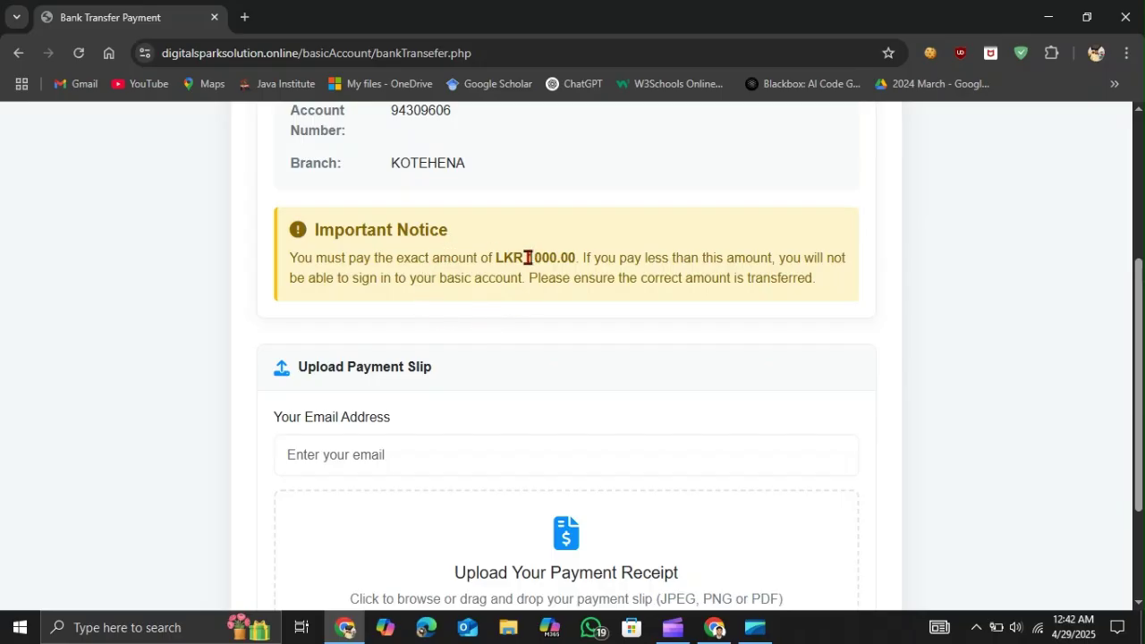
drag(527, 258, 577, 257)
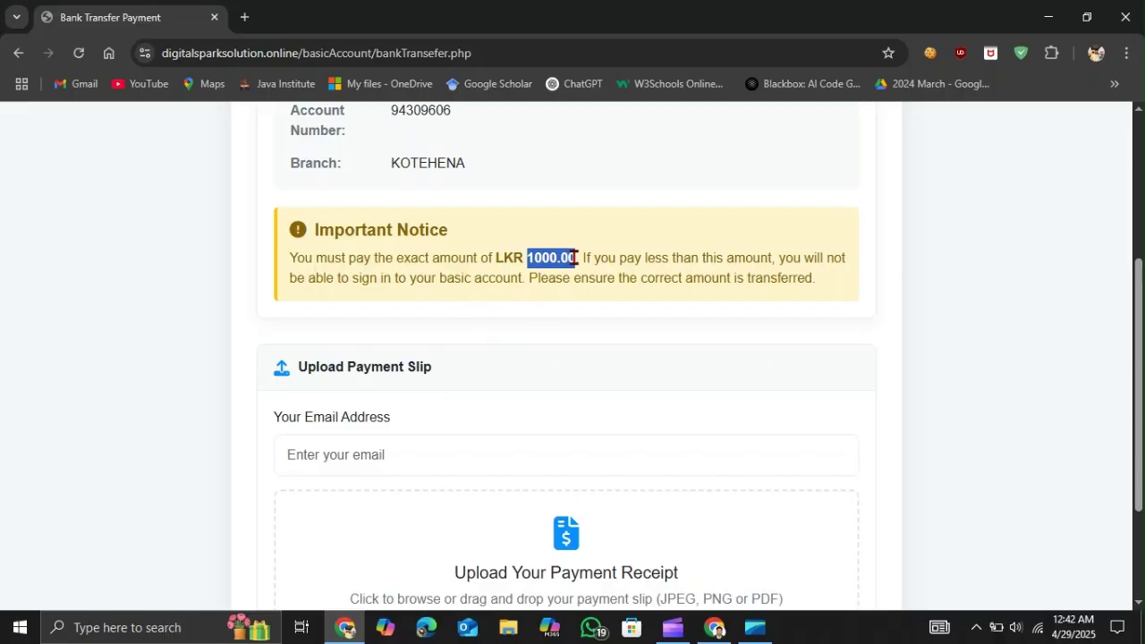
click(530, 235)
drag(525, 258, 573, 257)
click(575, 258)
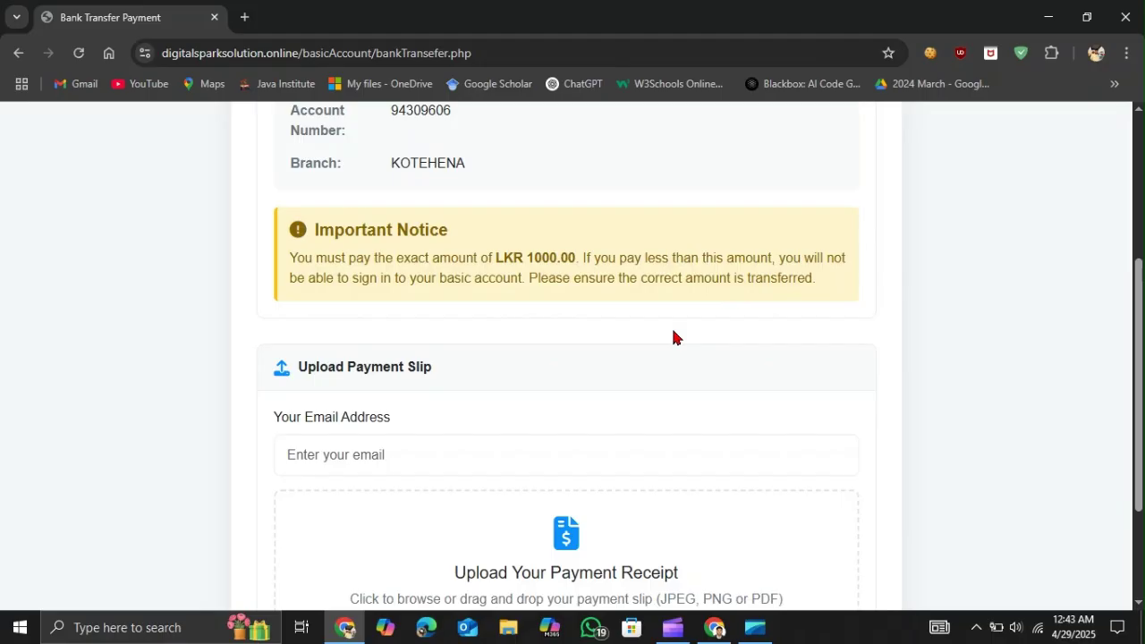
scroll(672, 337, down, 1)
click(314, 390)
scroll(342, 442, down, 2)
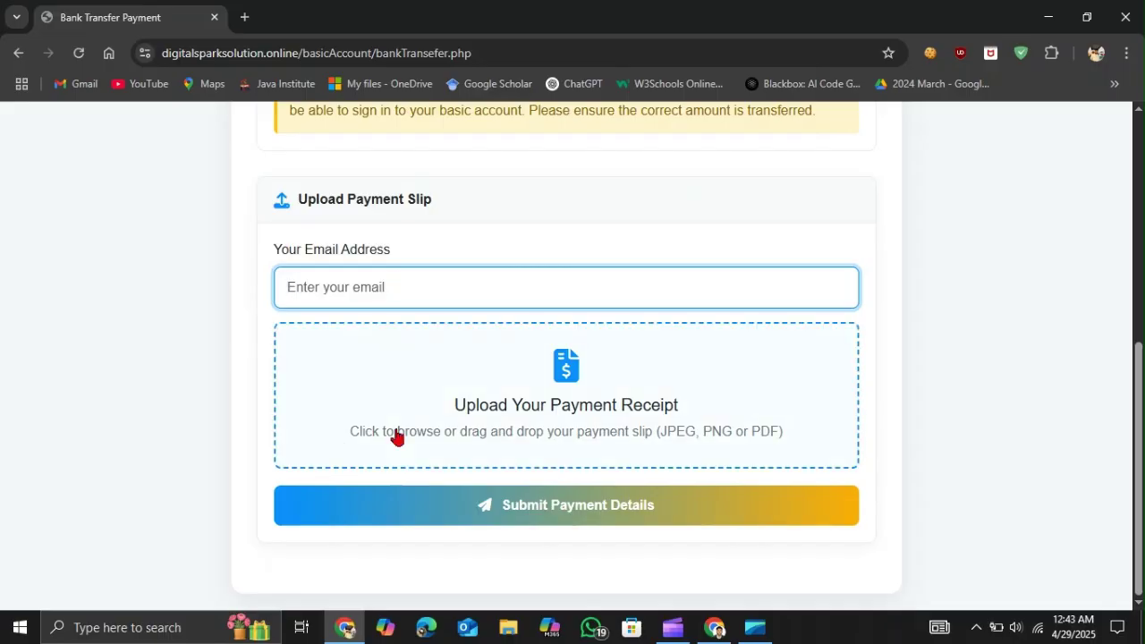
click(543, 514)
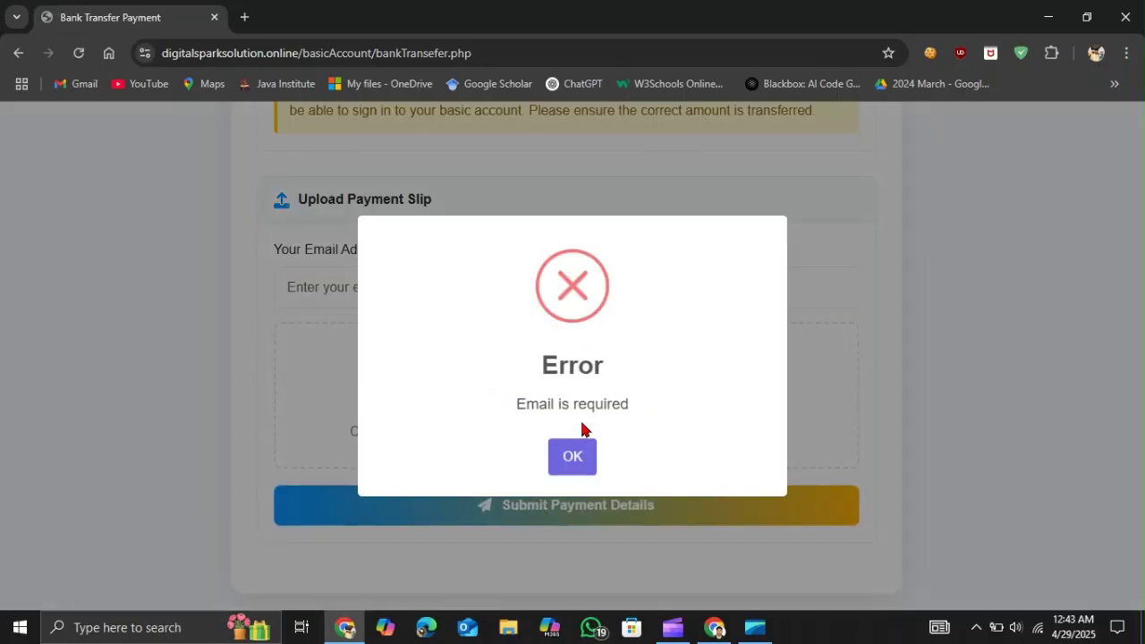
click(572, 461)
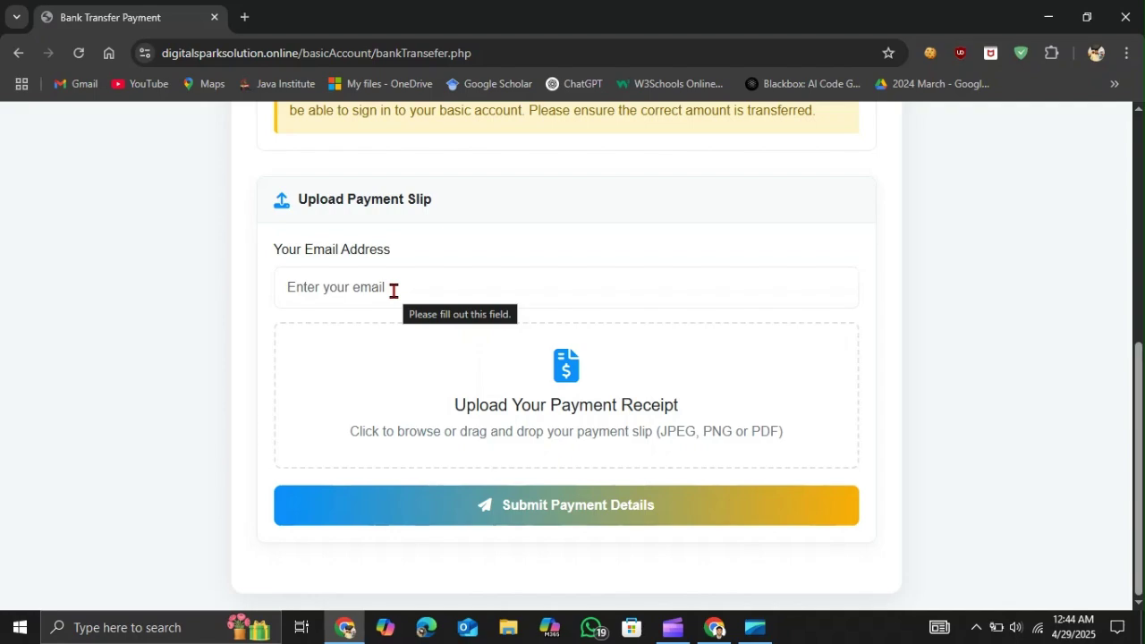
scroll(393, 291, up, 6)
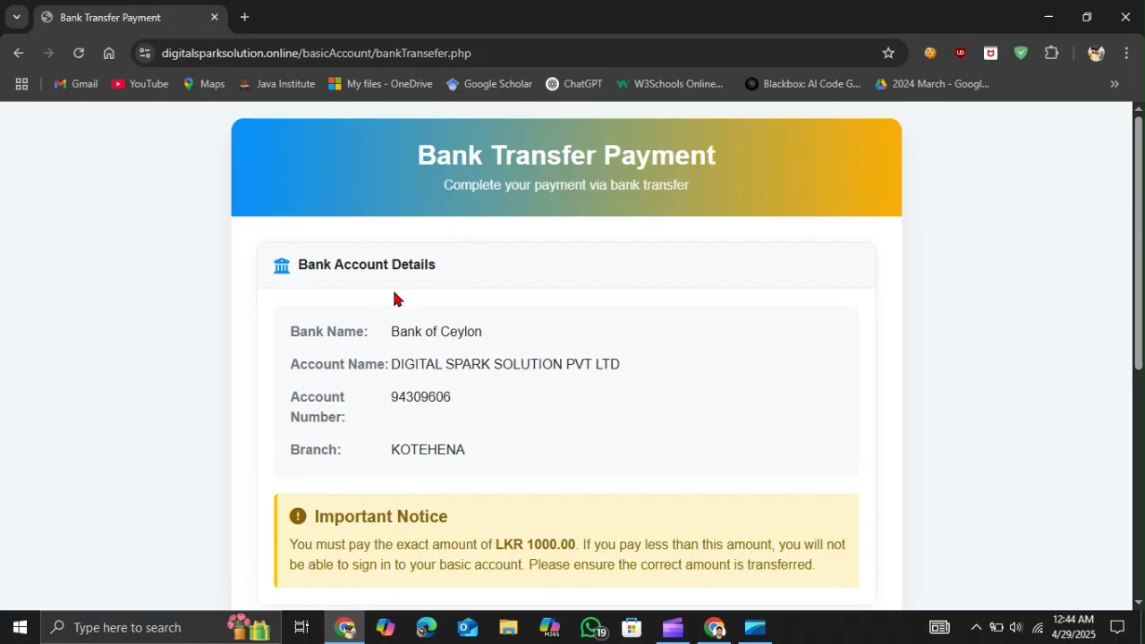
scroll(393, 298, down, 5)
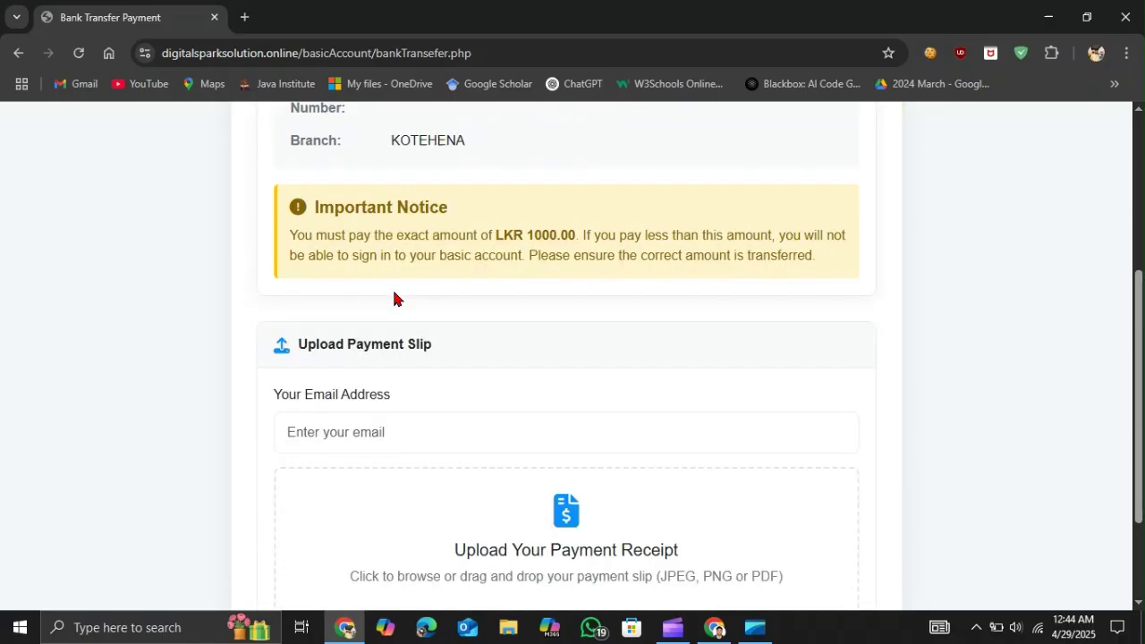
scroll(393, 294, up, 1)
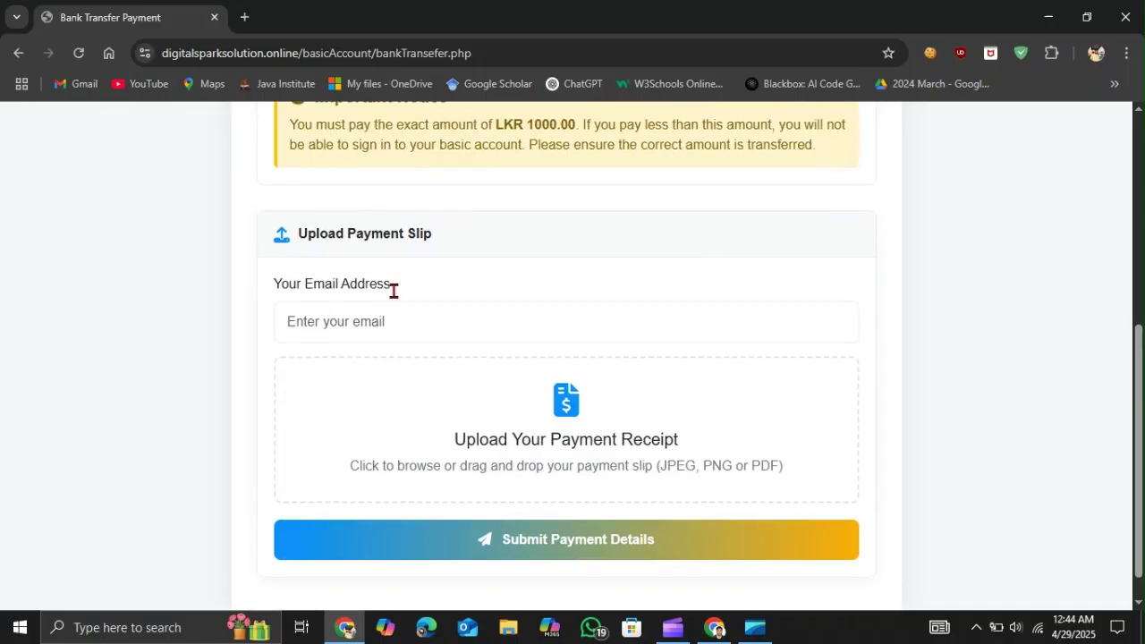
scroll(393, 291, up, 3)
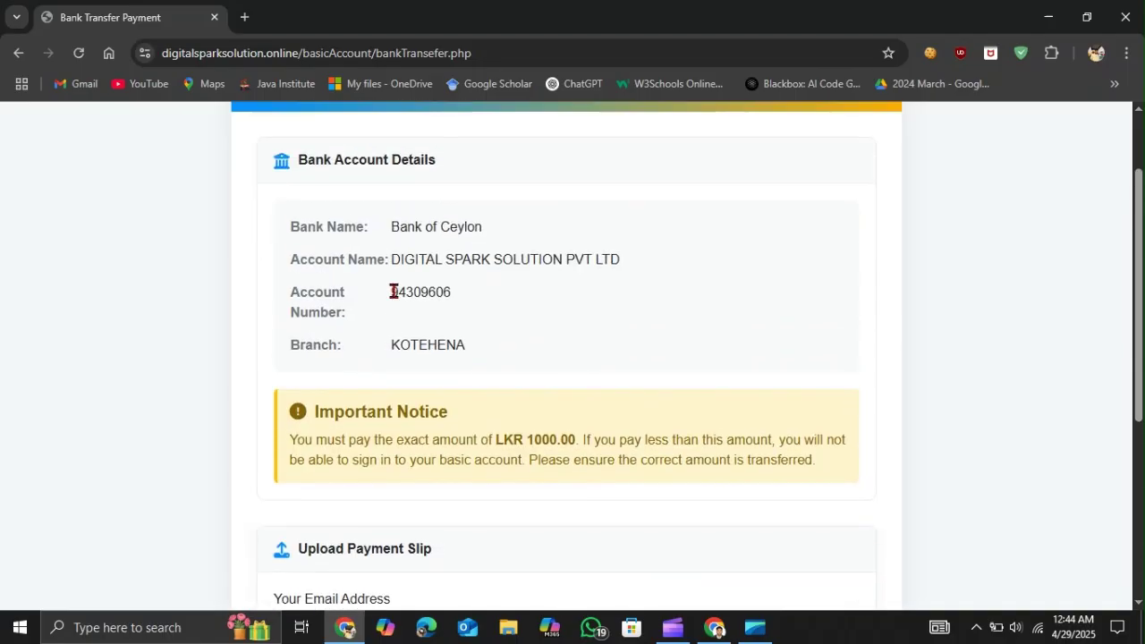
scroll(393, 292, up, 1)
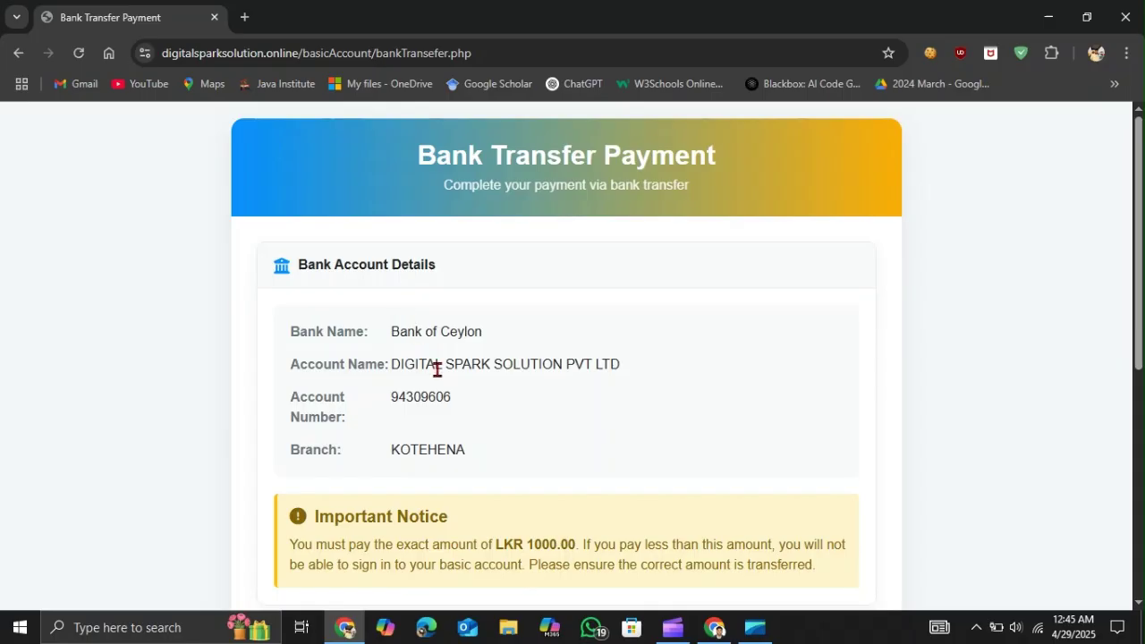
scroll(437, 369, down, 4)
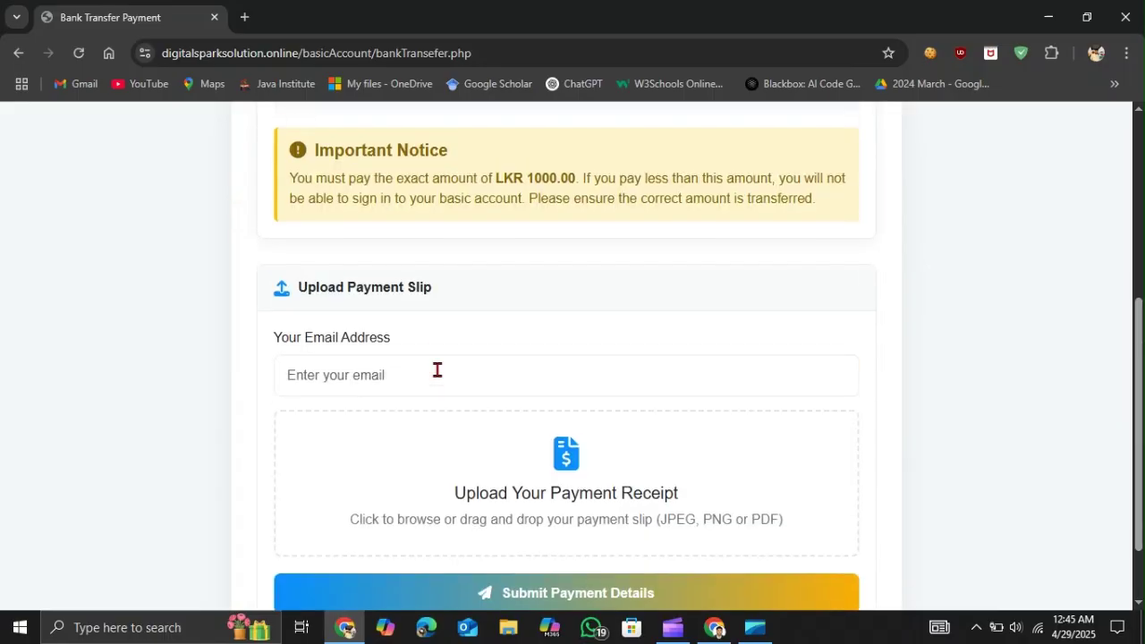
scroll(438, 369, down, 1)
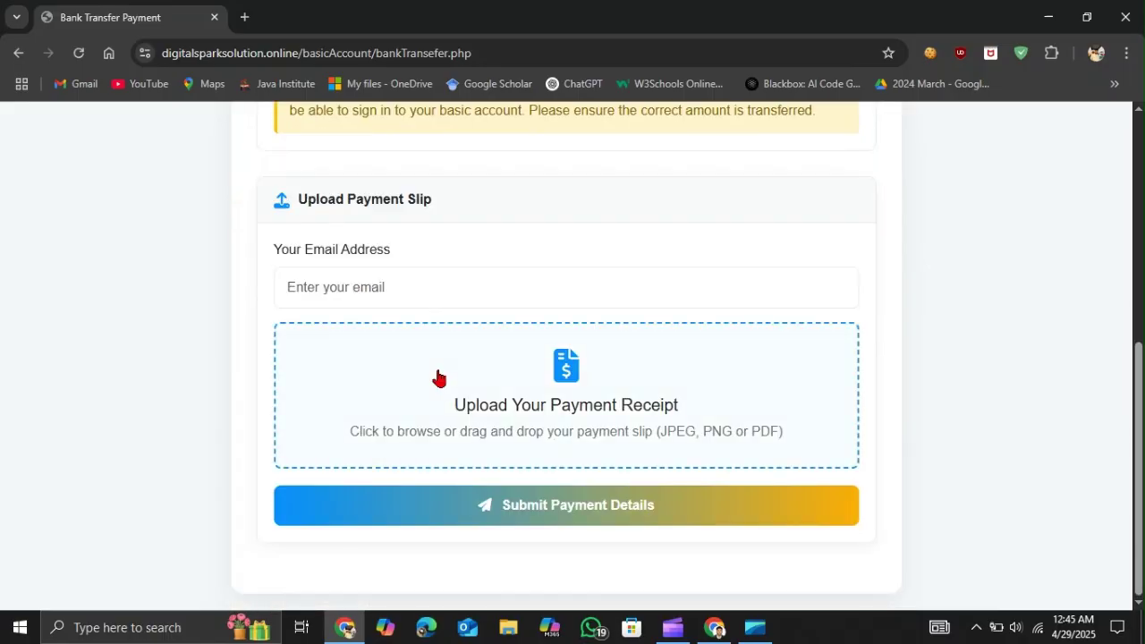